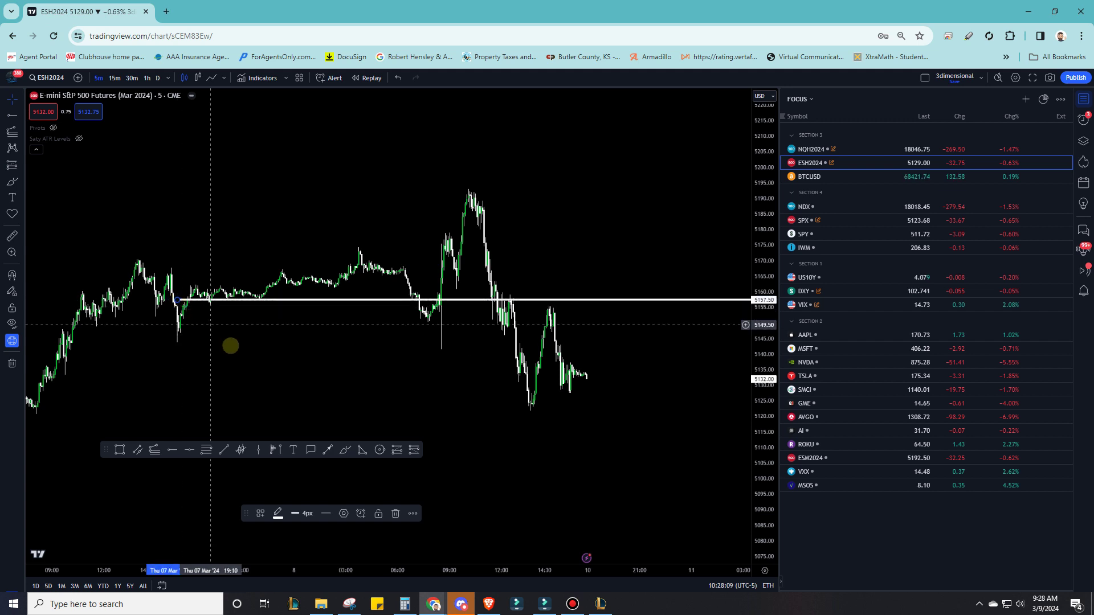
Step: Change the colour of the selected horizontal ray at 5157.50 from the palette to red
{"action": "left_click", "coordinate": [278, 514]}
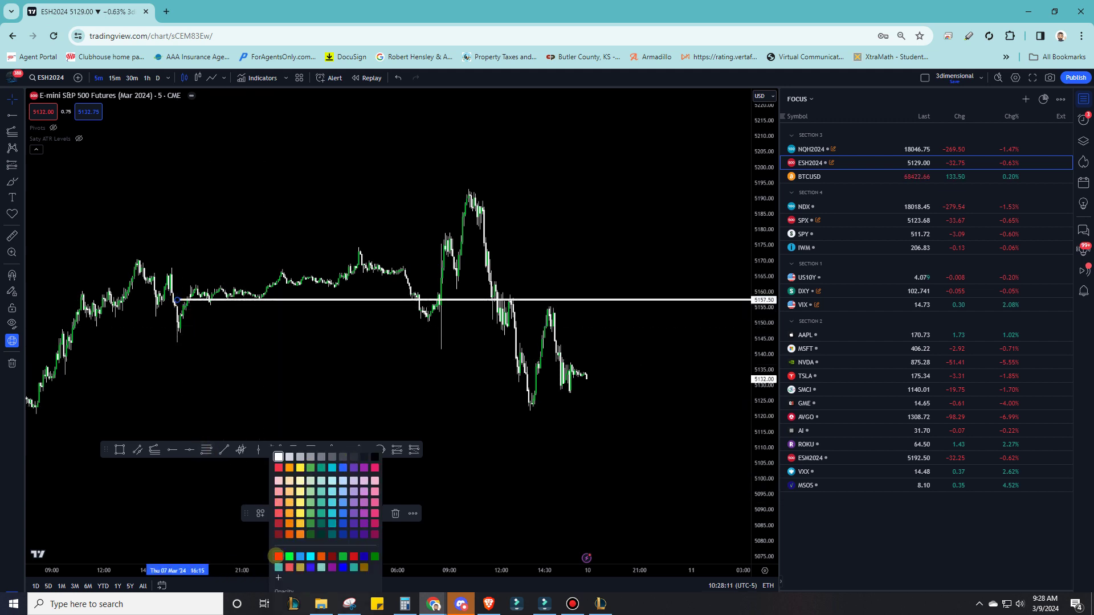
{"action": "left_click", "coordinate": [278, 467]}
{"action": "left_click", "coordinate": [278, 391]}
{"action": "left_click_drag", "start_coordinate": [278, 391], "coordinate": [310, 391]}
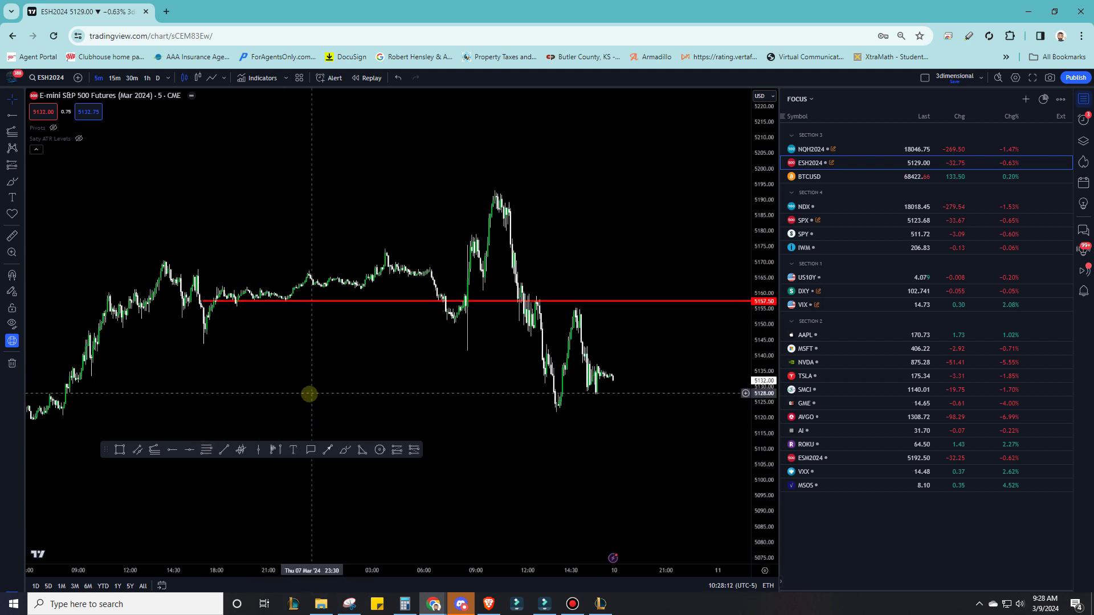
Step: Label the red horizontal ray "pdclose" with its text aligned middle and right
{"action": "double_click", "coordinate": [575, 304]}
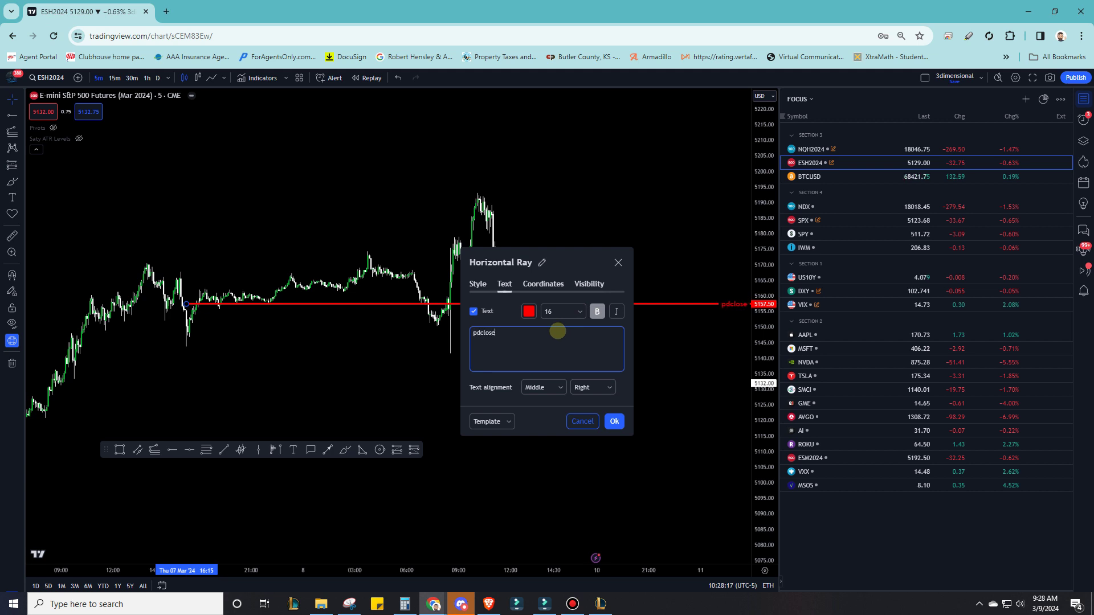
{"action": "left_click", "coordinate": [615, 422]}
{"action": "left_click_drag", "start_coordinate": [561, 434], "coordinate": [569, 426]}
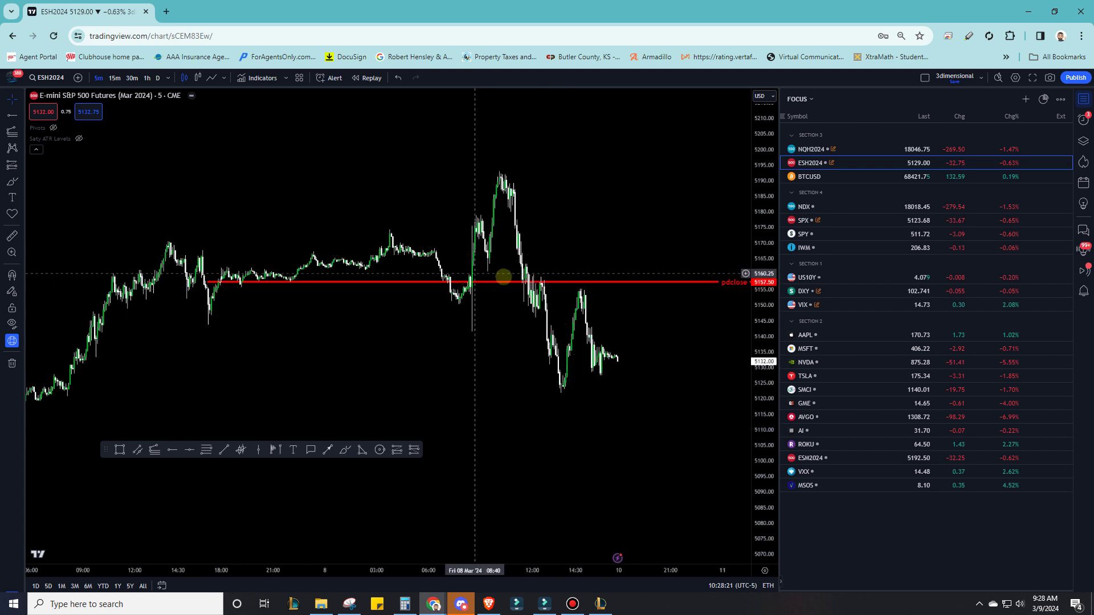
{"action": "left_click_drag", "start_coordinate": [393, 351], "coordinate": [396, 369]}
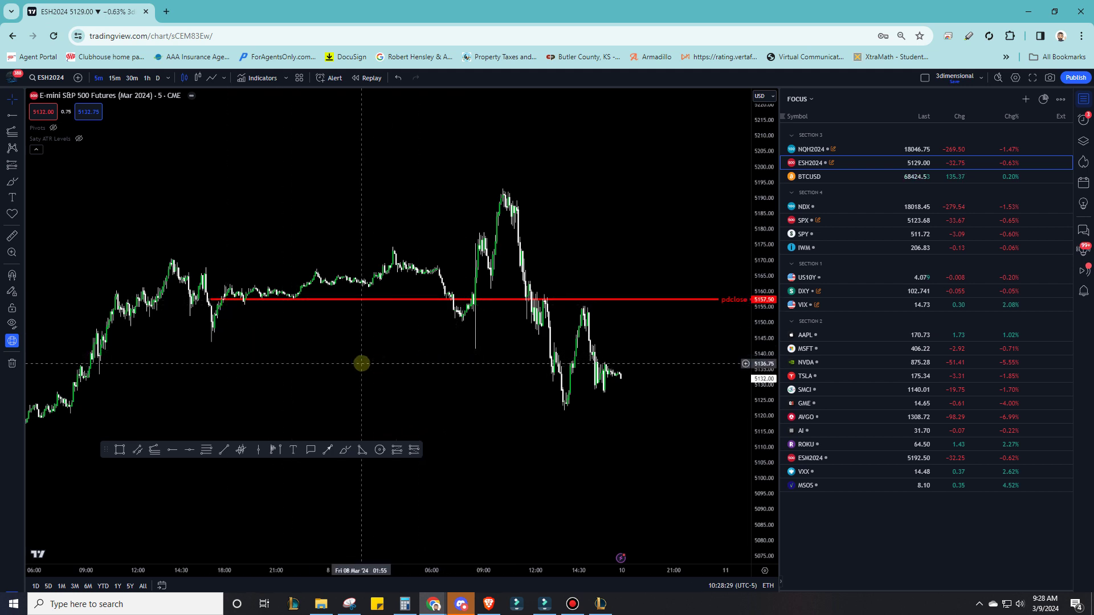
{"action": "left_click_drag", "start_coordinate": [362, 364], "coordinate": [381, 366]}
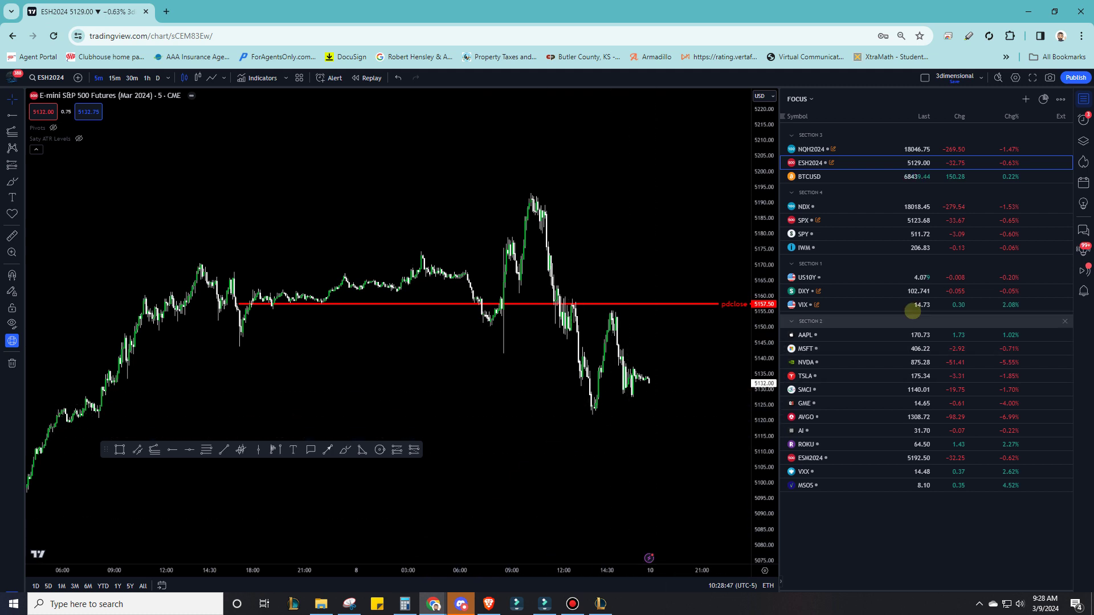
Step: Check the VIX chart's recent price action from the watchlist and return to the ESH2024 chart
{"action": "left_click", "coordinate": [877, 305]}
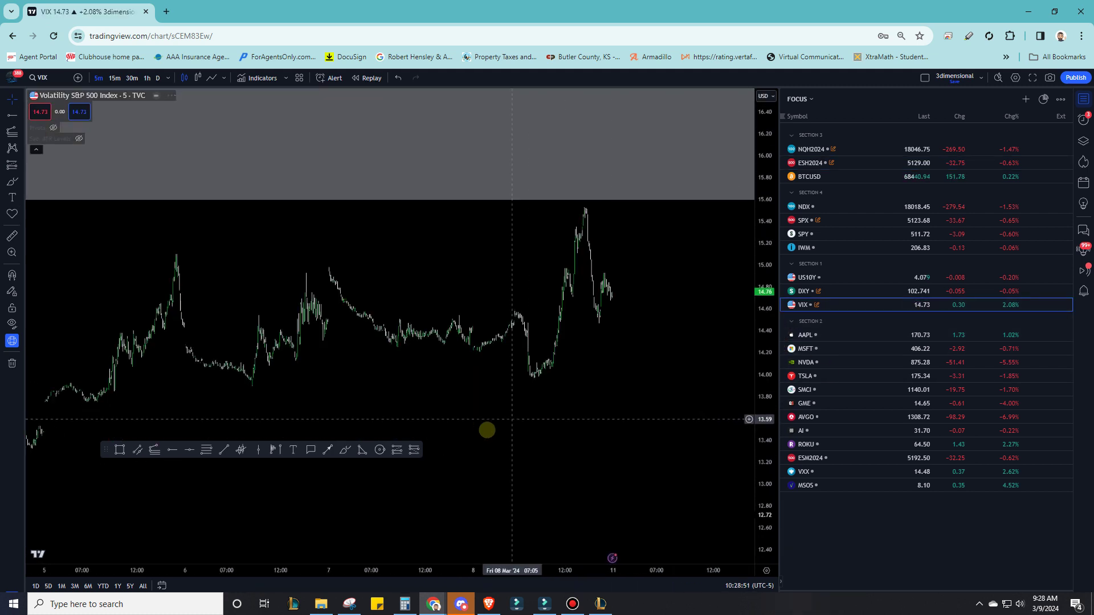
{"action": "scroll", "coordinate": [501, 433], "scroll_direction": "up", "scroll_amount": 3}
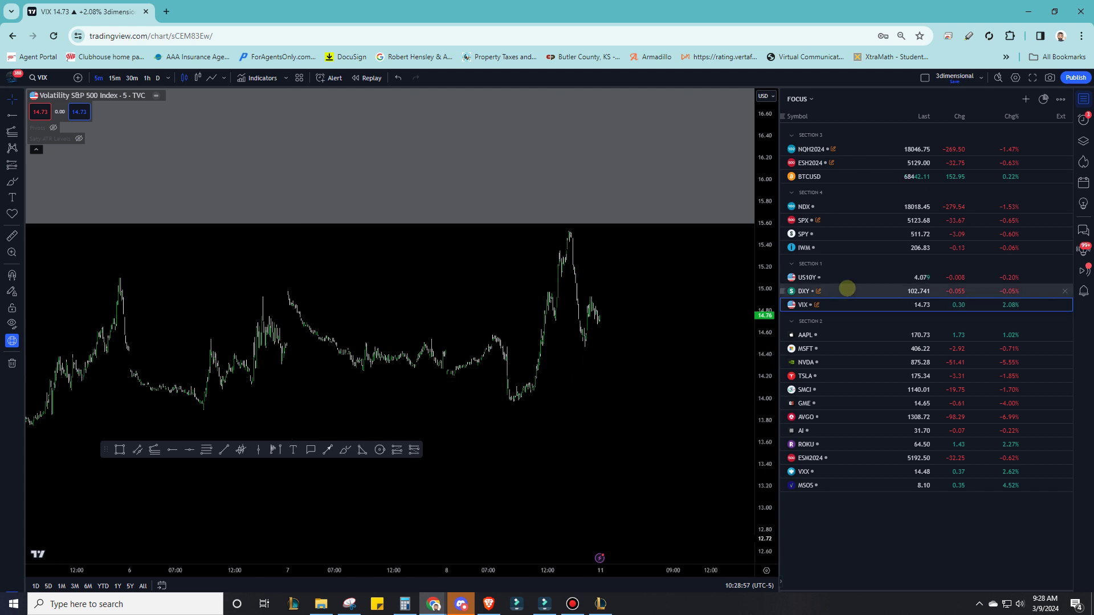
{"action": "left_click", "coordinate": [869, 162]}
{"action": "scroll", "coordinate": [336, 391], "scroll_direction": "up", "scroll_amount": 3}
{"action": "left_click_drag", "start_coordinate": [337, 391], "coordinate": [478, 371]}
Step: Switch to Calculator and clear the previous result
{"action": "left_click", "coordinate": [405, 604]}
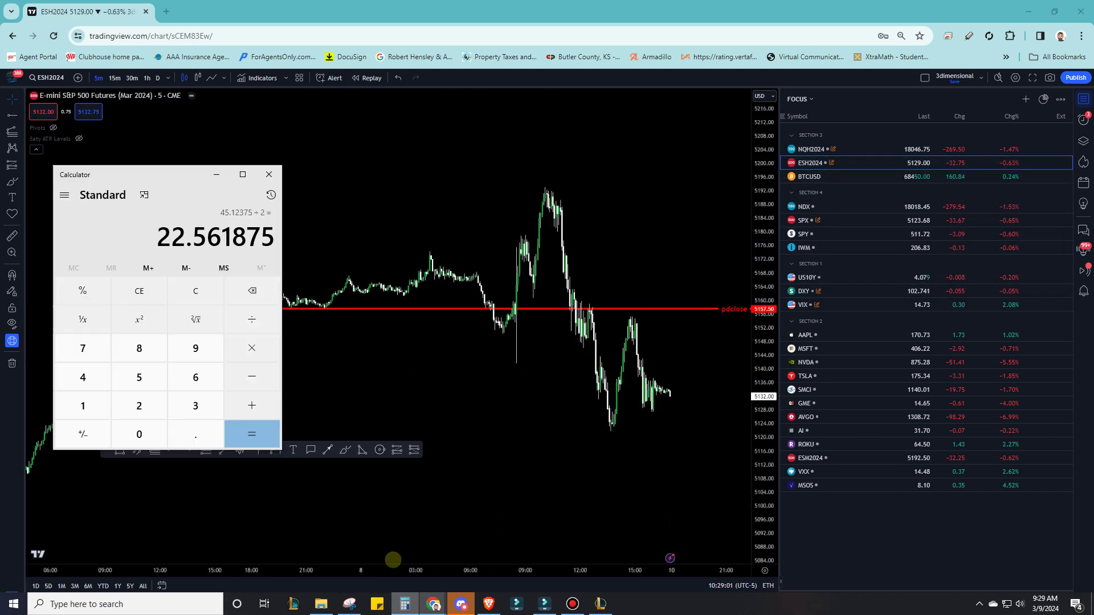
{"action": "left_click", "coordinate": [195, 292]}
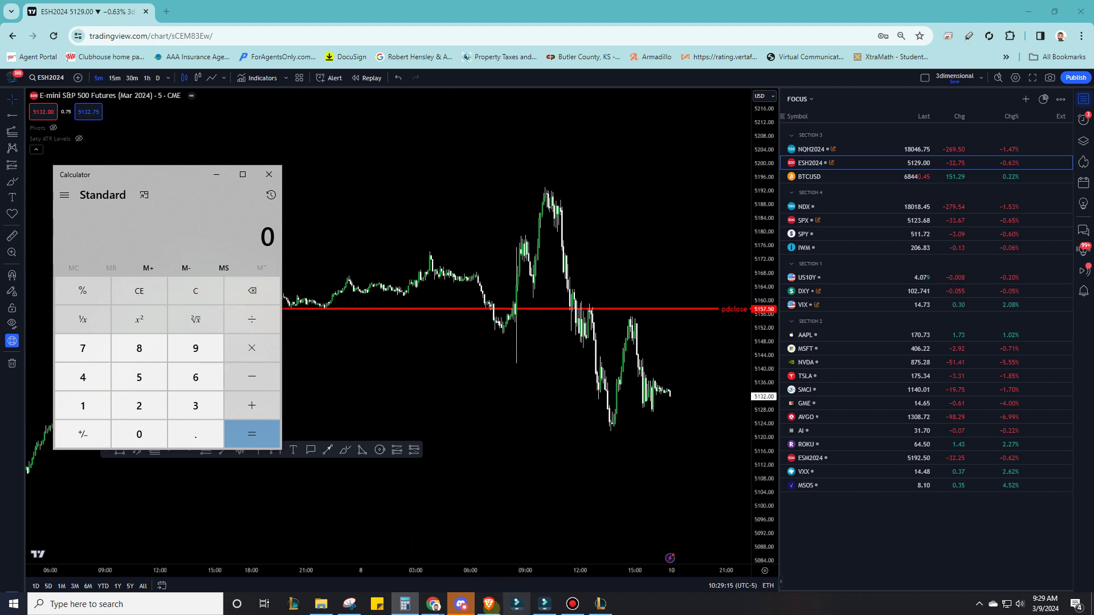
Step: Switch to the Brave browser, examine the SPX net GEX image around the spot price, and return to the ESH2024 chart
{"action": "left_click", "coordinate": [488, 604]}
{"action": "left_click", "coordinate": [576, 352]}
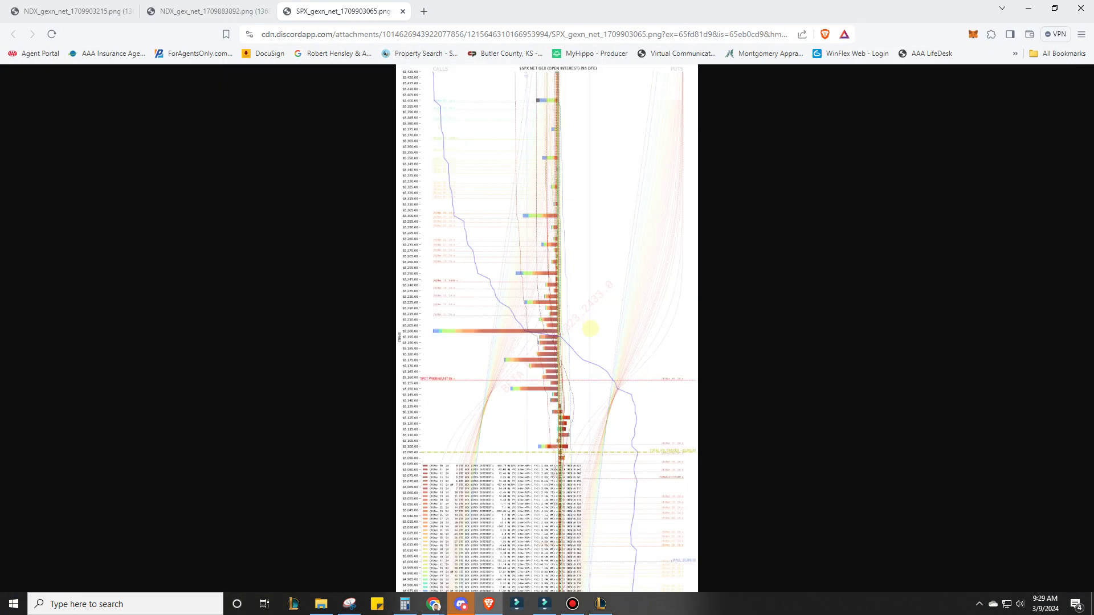
{"action": "left_click", "coordinate": [564, 456]}
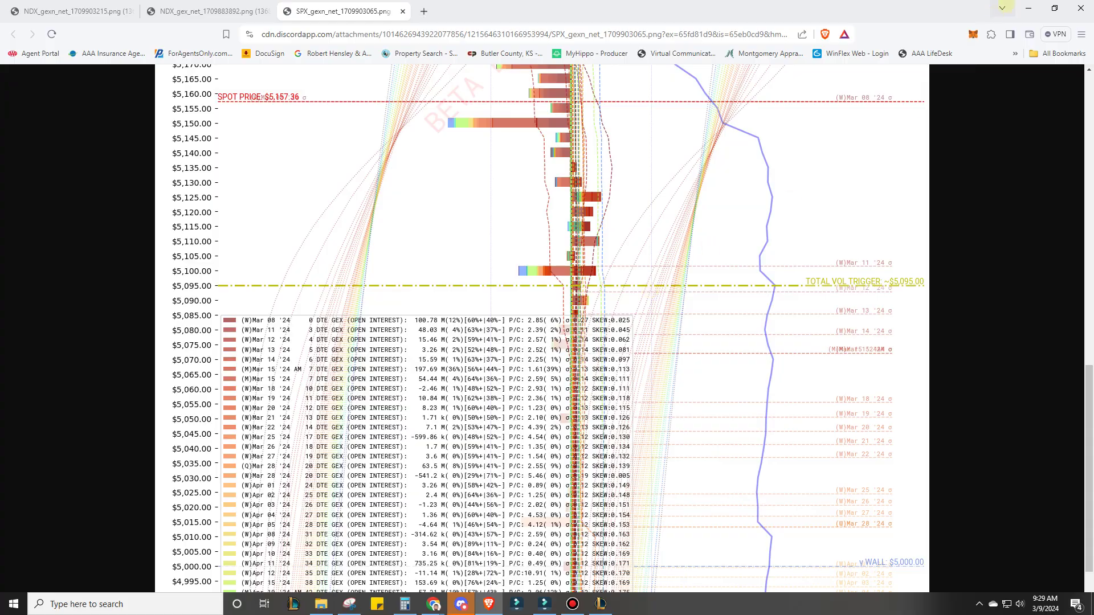
{"action": "left_click", "coordinate": [1029, 8]}
{"action": "left_click", "coordinate": [344, 367]}
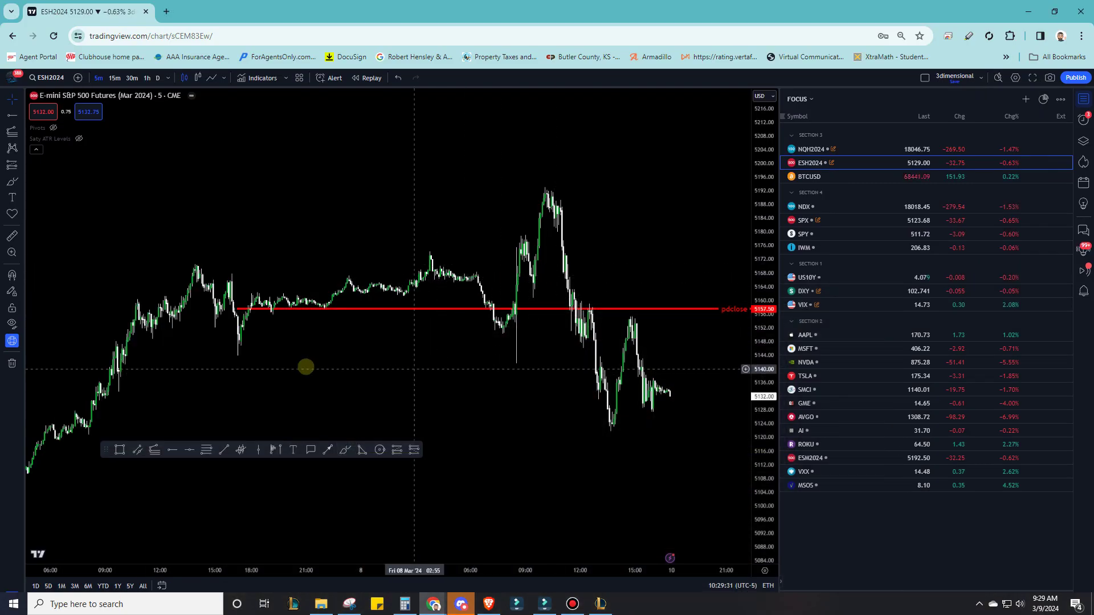
{"action": "left_click_drag", "start_coordinate": [344, 368], "coordinate": [362, 369]}
Step: In Calculator, divide 14.5 by 16 and divide the result by 100
{"action": "left_click", "coordinate": [404, 604]}
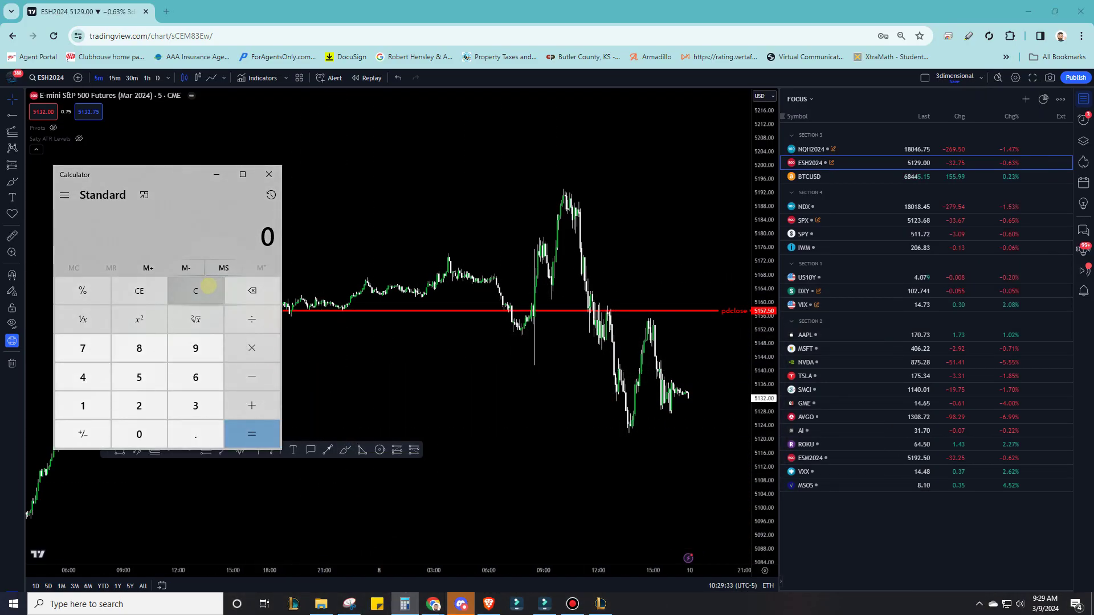
{"action": "type", "text": "14.5"}
{"action": "type", "text": "/16"}
{"action": "key", "text": "Return"}
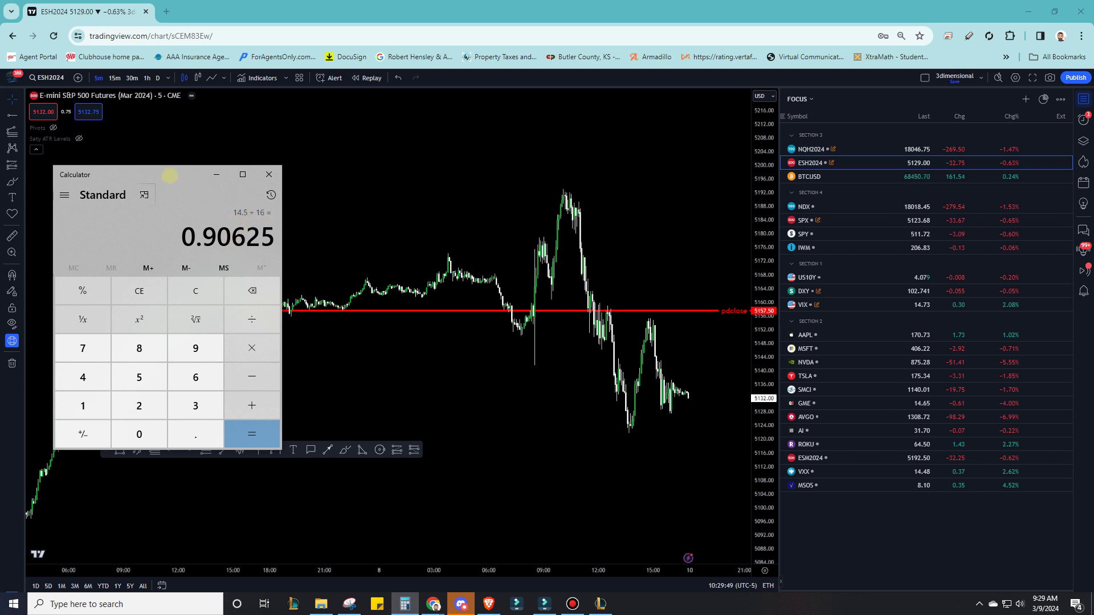
{"action": "type", "text": "/100"}
{"action": "key", "text": "Return"}
Step: Multiply the calculated fraction by the 5157.5 close and divide the product by 2
{"action": "type", "text": "*5157"}
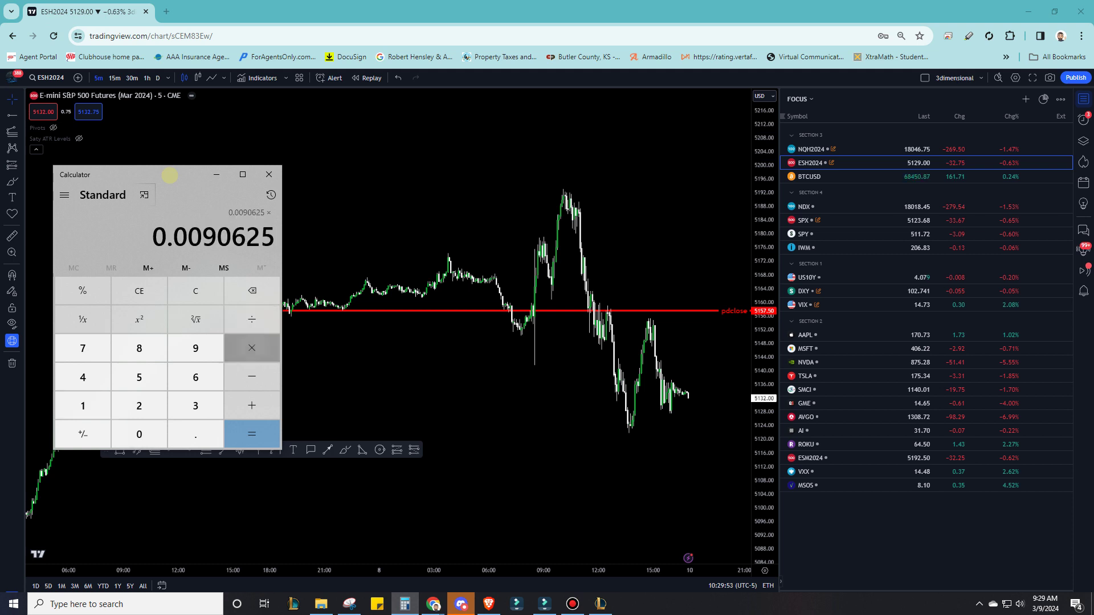
{"action": "type", "text": ".5"}
{"action": "key", "text": "Return"}
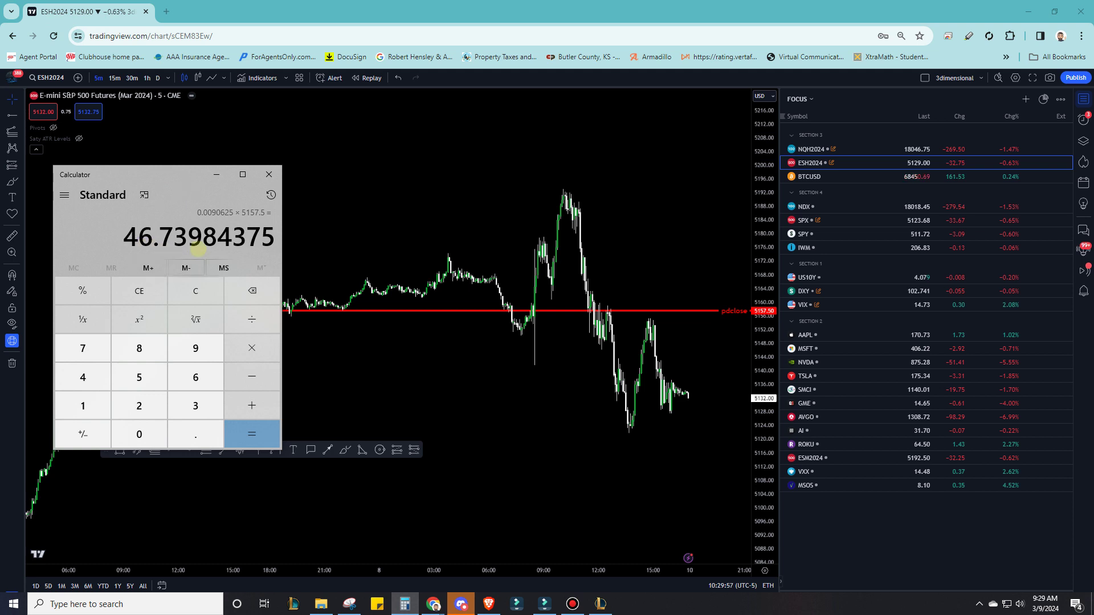
{"action": "type", "text": "2"}
{"action": "key", "text": "Return"}
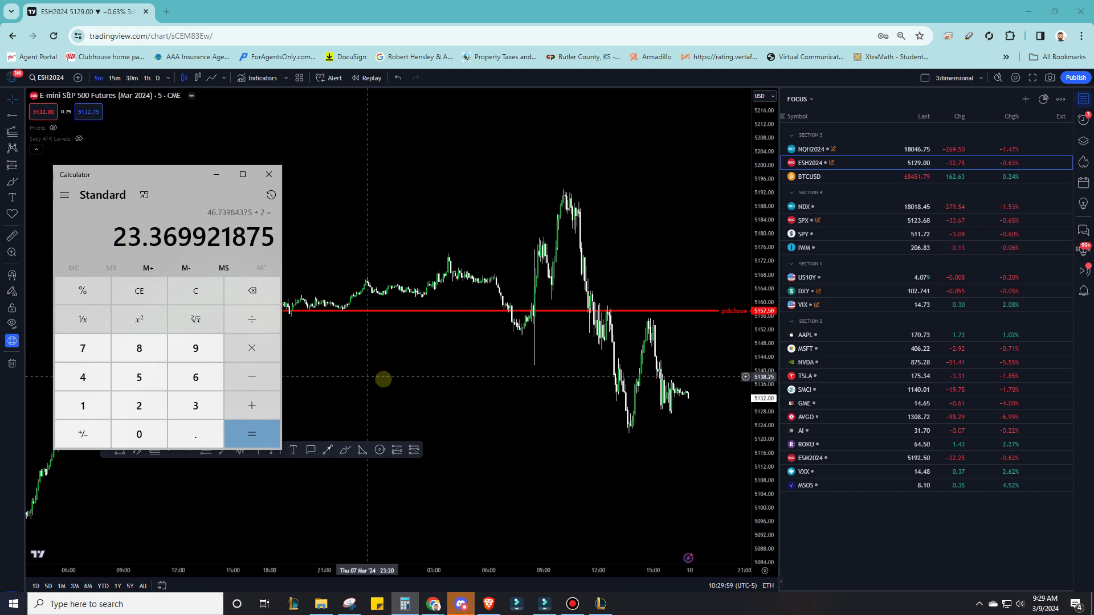
Step: Measure 23.25 points up from the pdclose line on the chart and place a white horizontal ray there at 5180.75
{"action": "left_click", "coordinate": [370, 377]}
{"action": "left_click", "coordinate": [10, 236]}
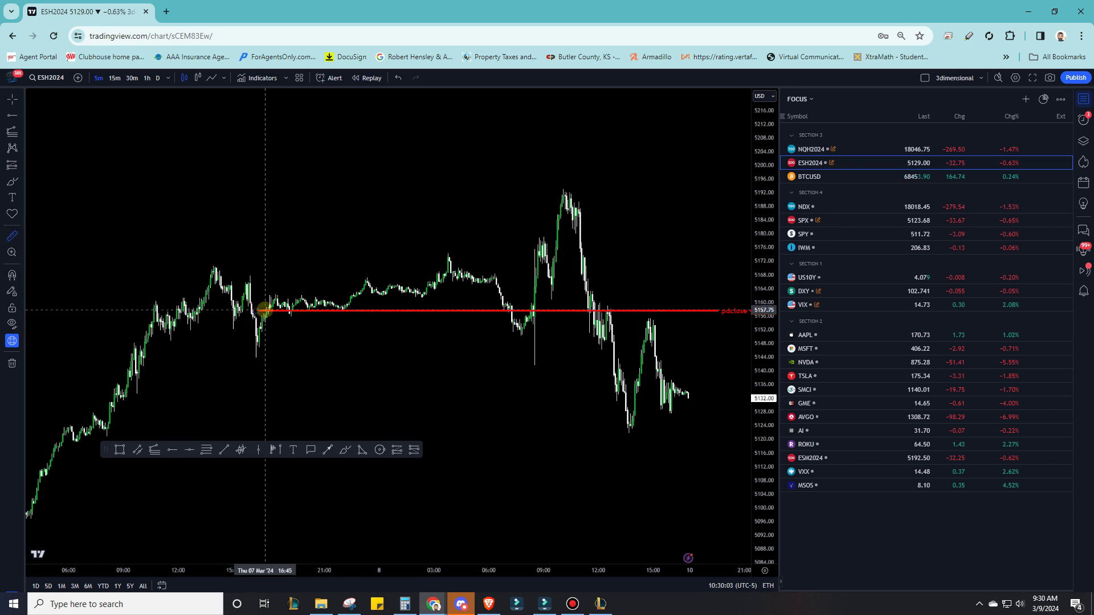
{"action": "left_click", "coordinate": [369, 311]}
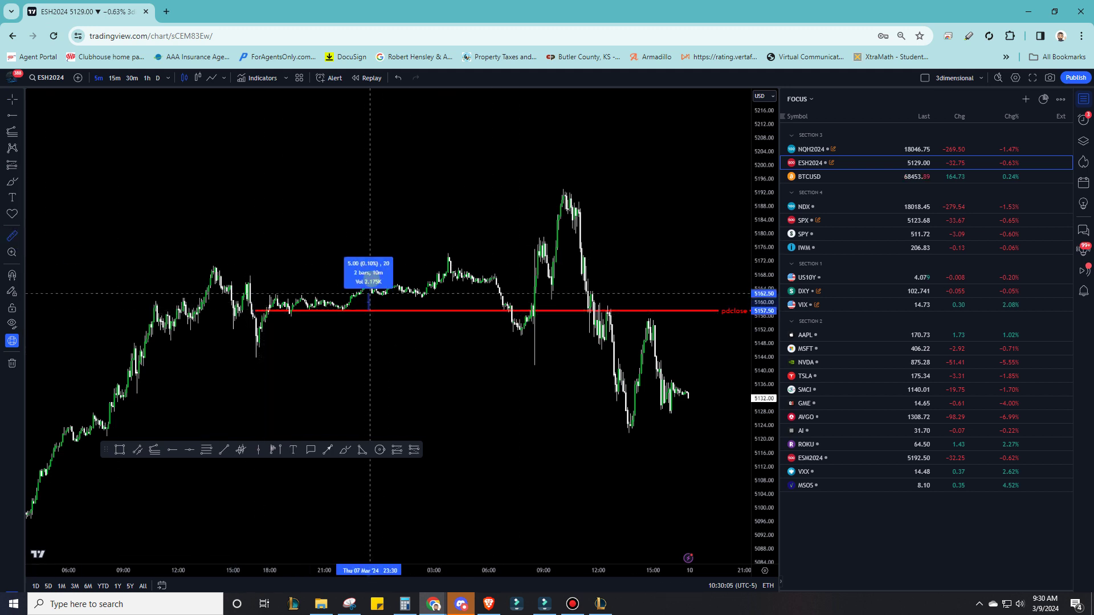
{"action": "left_click", "coordinate": [371, 231]}
{"action": "left_click", "coordinate": [172, 450]}
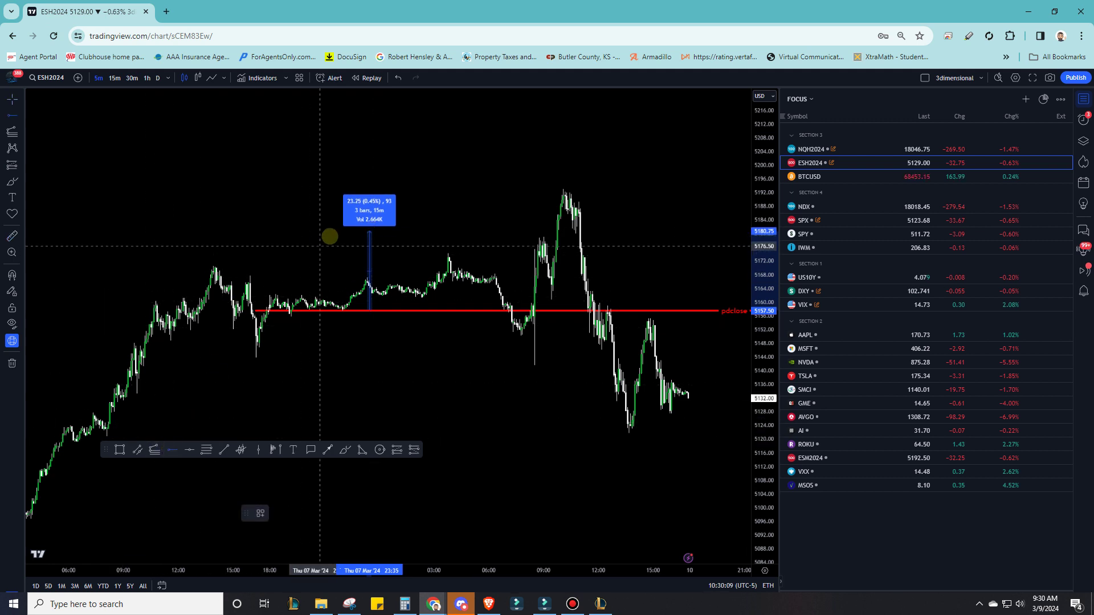
{"action": "left_click", "coordinate": [336, 230]}
{"action": "left_click", "coordinate": [276, 512]}
{"action": "left_click", "coordinate": [286, 456]}
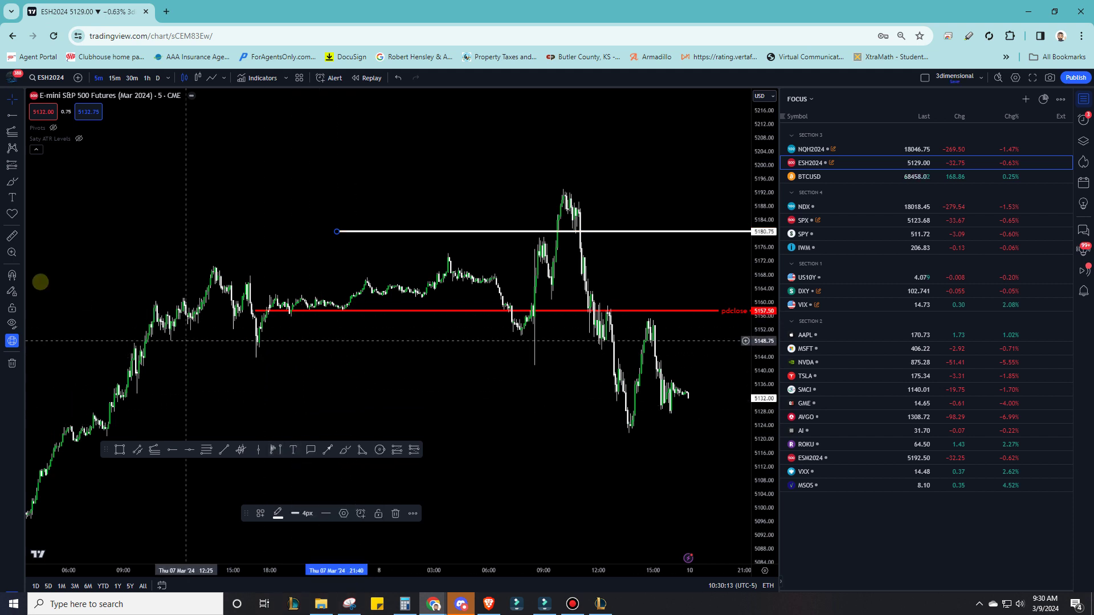
Step: Measure 23.25 points down from the pdclose line and place a horizontal ray there at 5134.00
{"action": "left_click", "coordinate": [12, 235]}
{"action": "left_click", "coordinate": [348, 311]}
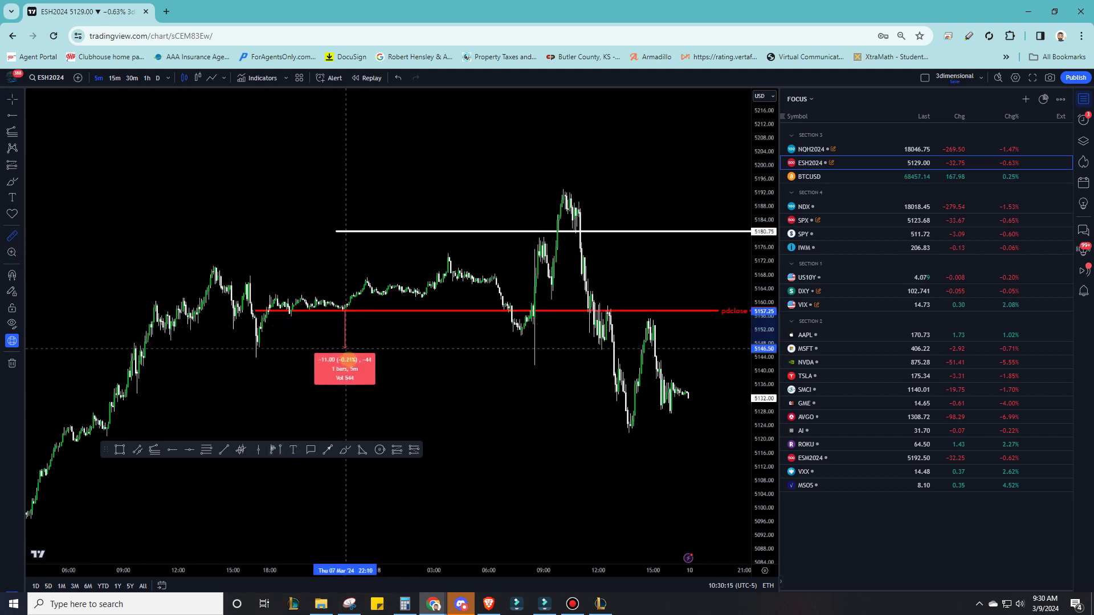
{"action": "left_click", "coordinate": [351, 389]}
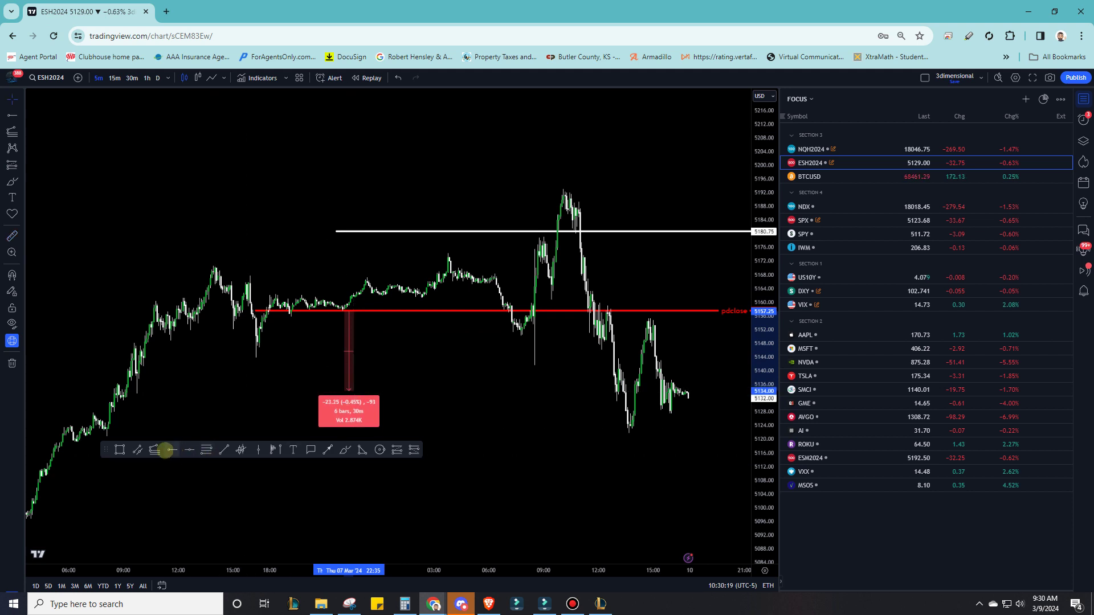
{"action": "left_click", "coordinate": [172, 449]}
{"action": "left_click", "coordinate": [322, 391]}
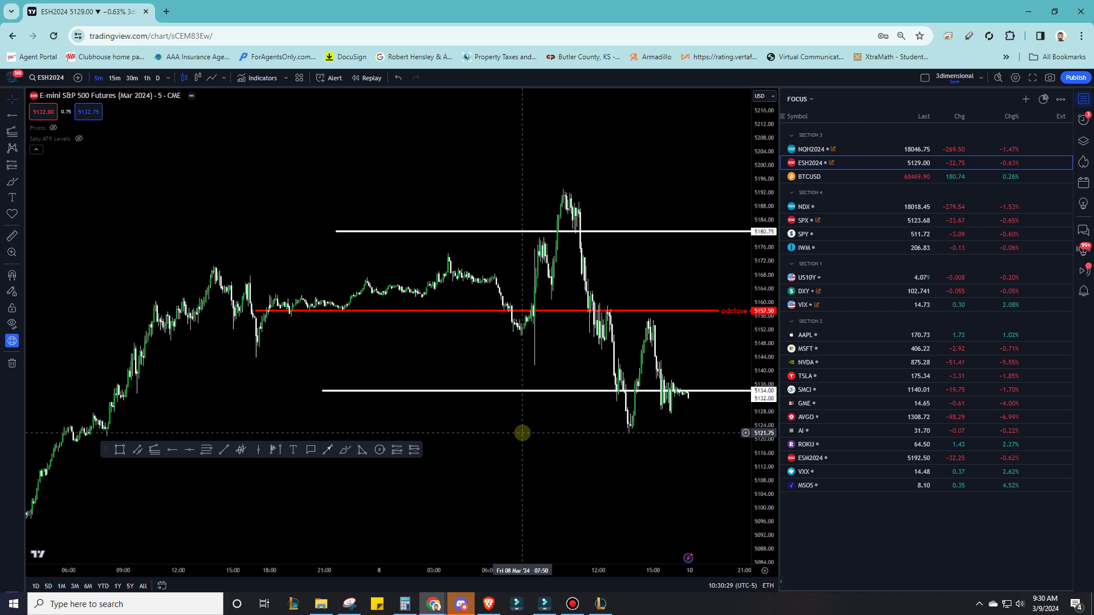
Step: Measure about 46.5 points up from the pdclose line and place a horizontal ray at 5204.25
{"action": "left_click_drag", "start_coordinate": [481, 420], "coordinate": [459, 401]}
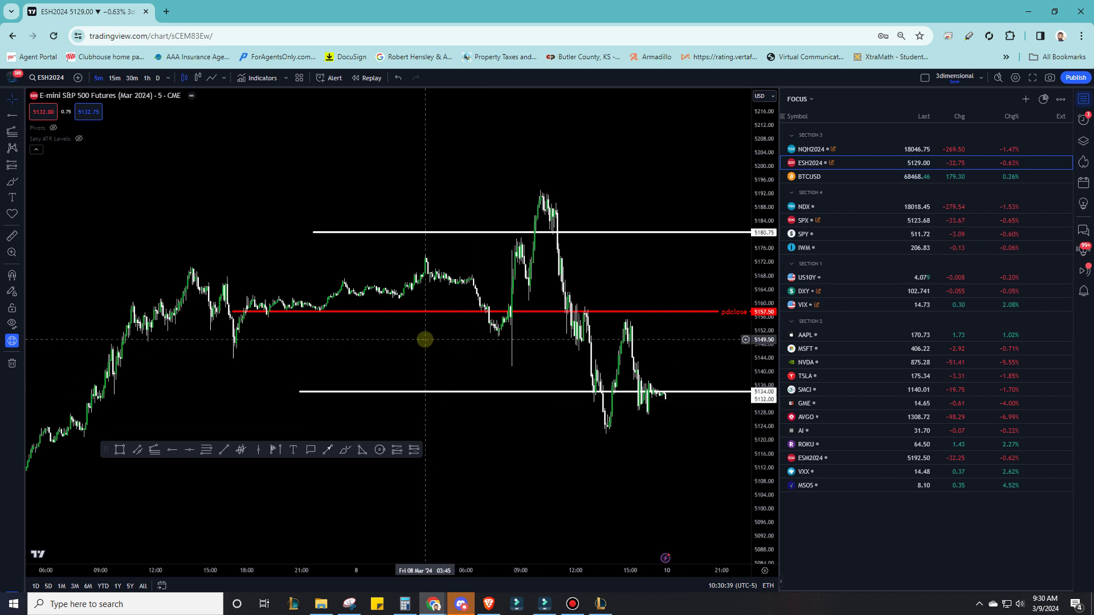
{"action": "left_click", "coordinate": [11, 235]}
{"action": "left_click", "coordinate": [314, 308]}
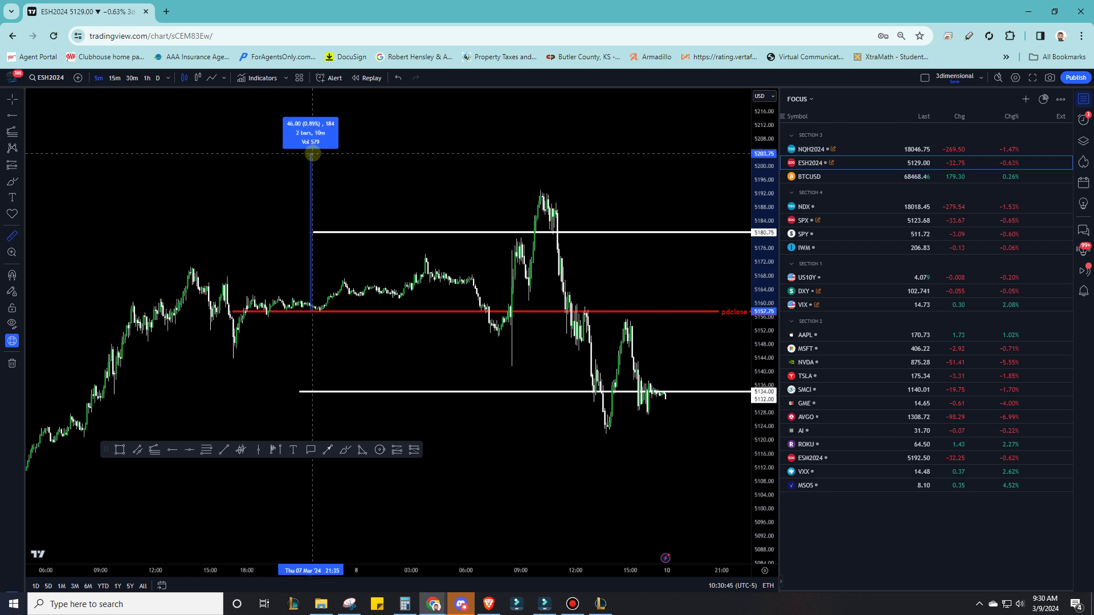
{"action": "left_click", "coordinate": [313, 152]}
{"action": "left_click", "coordinate": [172, 450]}
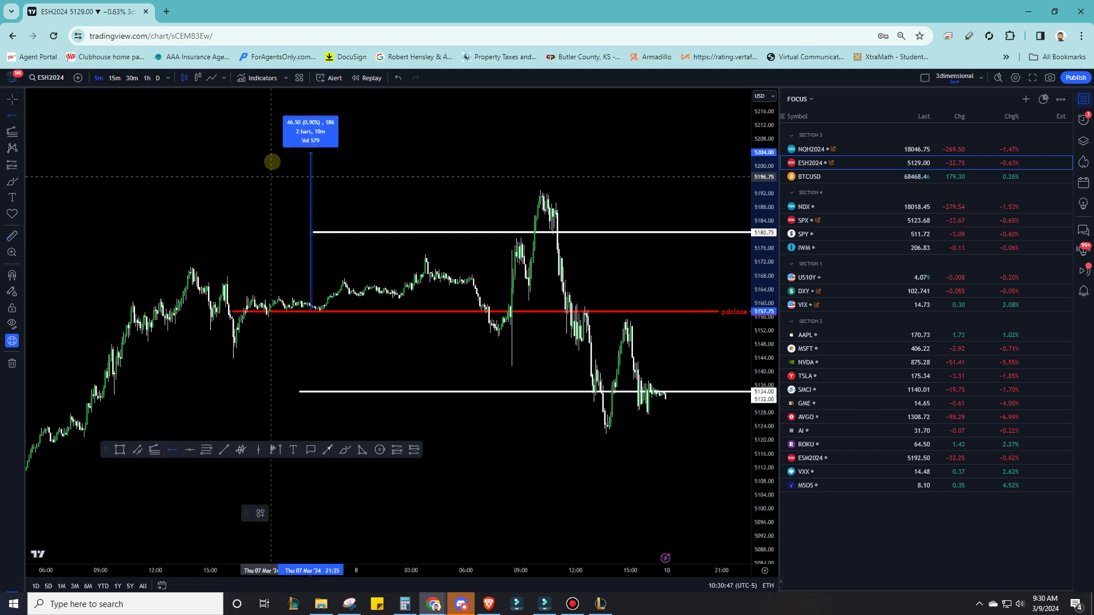
{"action": "left_click", "coordinate": [277, 151]}
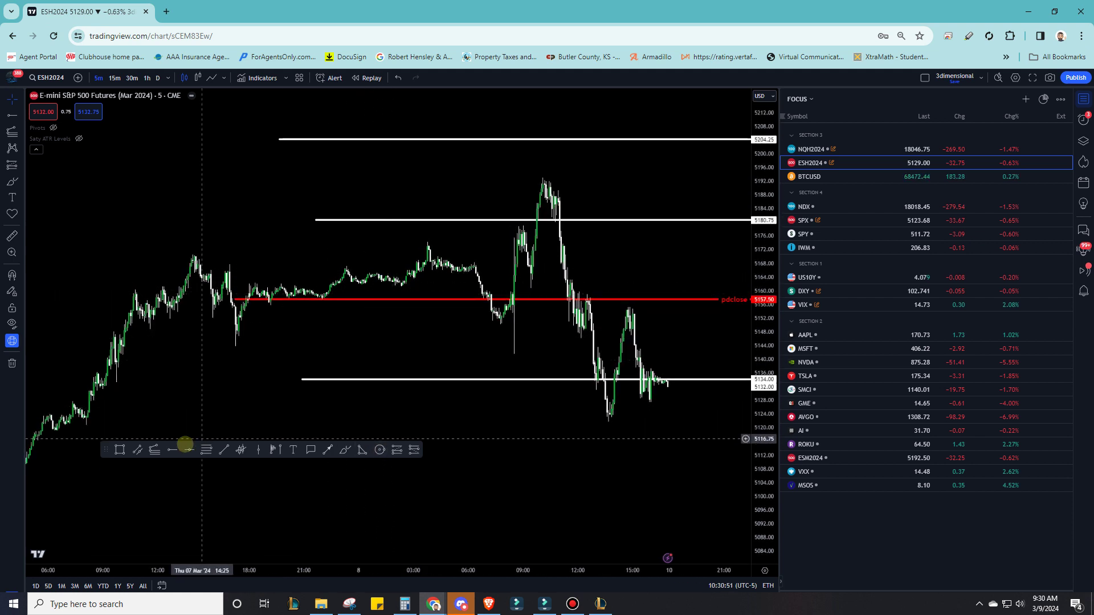
Step: Measure about 46 points down from the pdclose line and place a horizontal ray at 5111.25
{"action": "left_click", "coordinate": [12, 235]}
{"action": "left_click", "coordinate": [337, 298]}
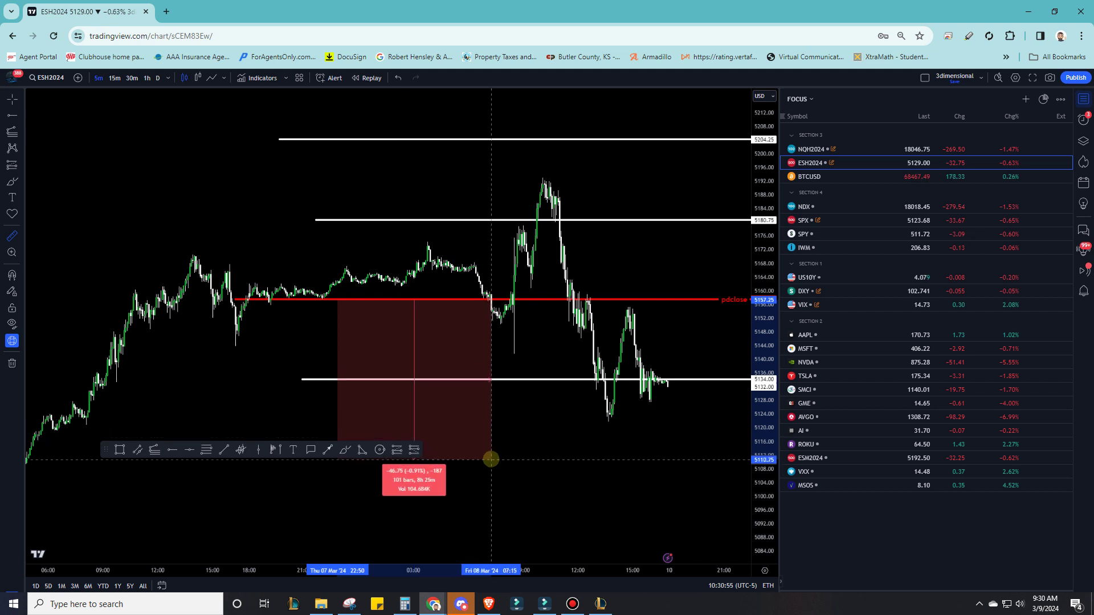
{"action": "left_click", "coordinate": [491, 456]}
{"action": "left_click", "coordinate": [172, 450]}
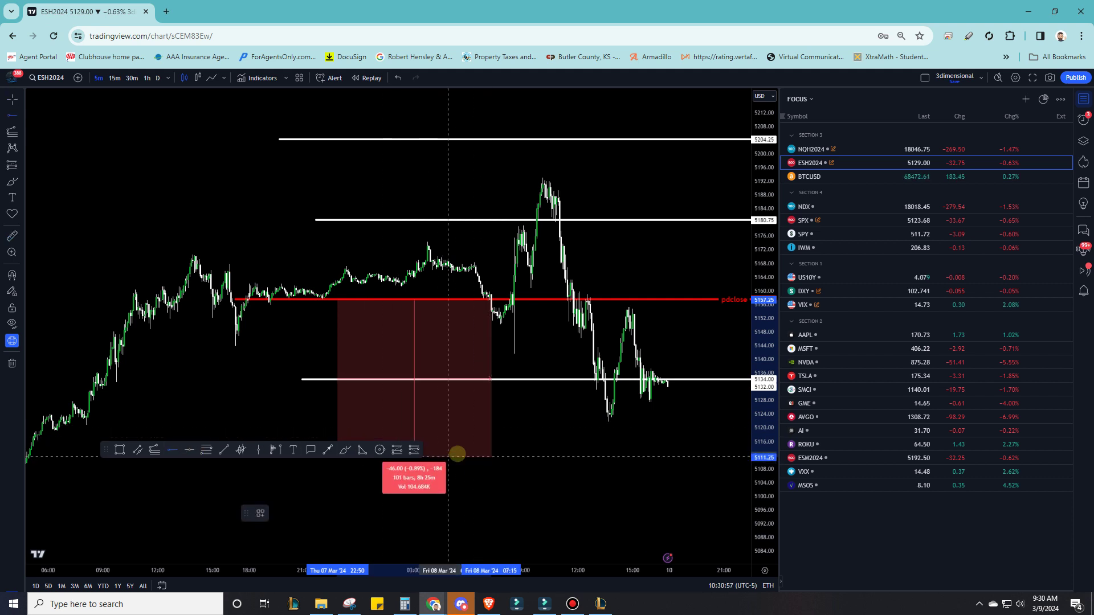
{"action": "left_click", "coordinate": [459, 457]}
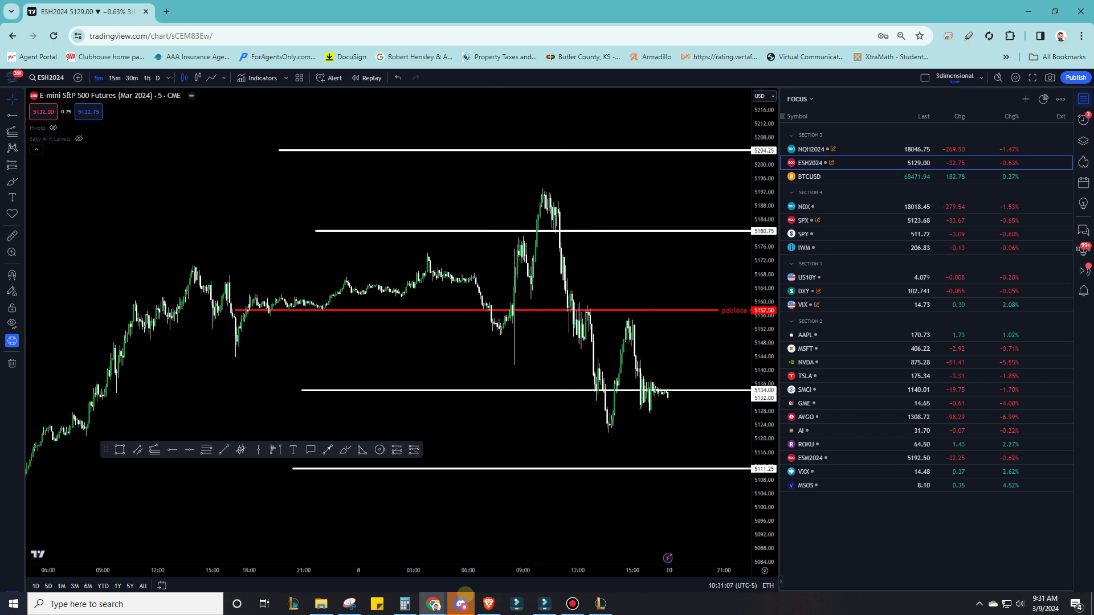
Step: Review the SPX net GEX image in the Brave browser again and return to the chart
{"action": "left_click", "coordinate": [488, 604]}
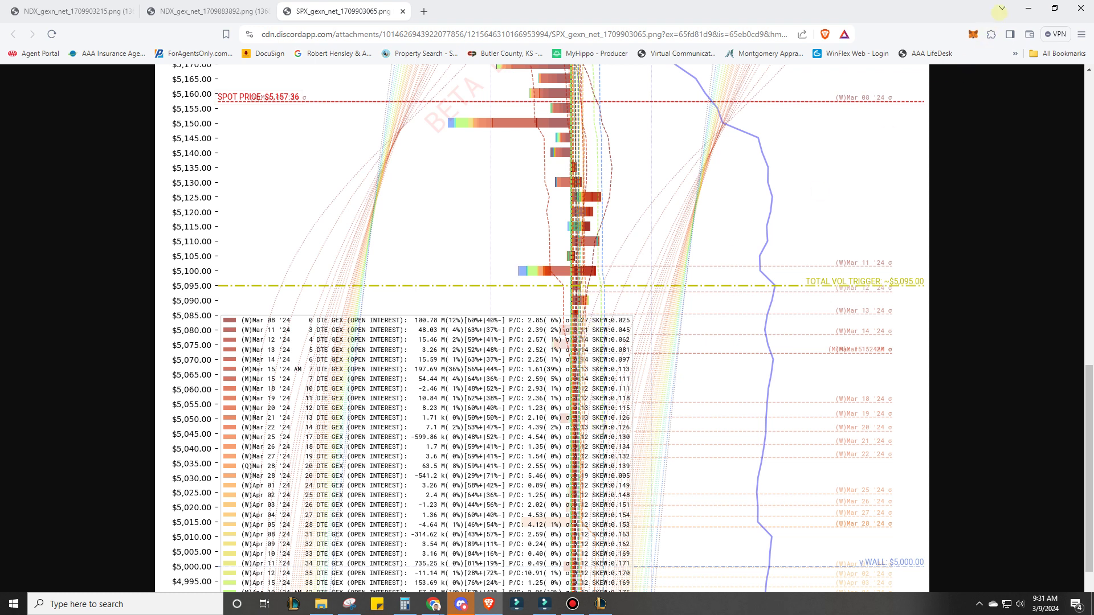
{"action": "left_click", "coordinate": [1029, 8]}
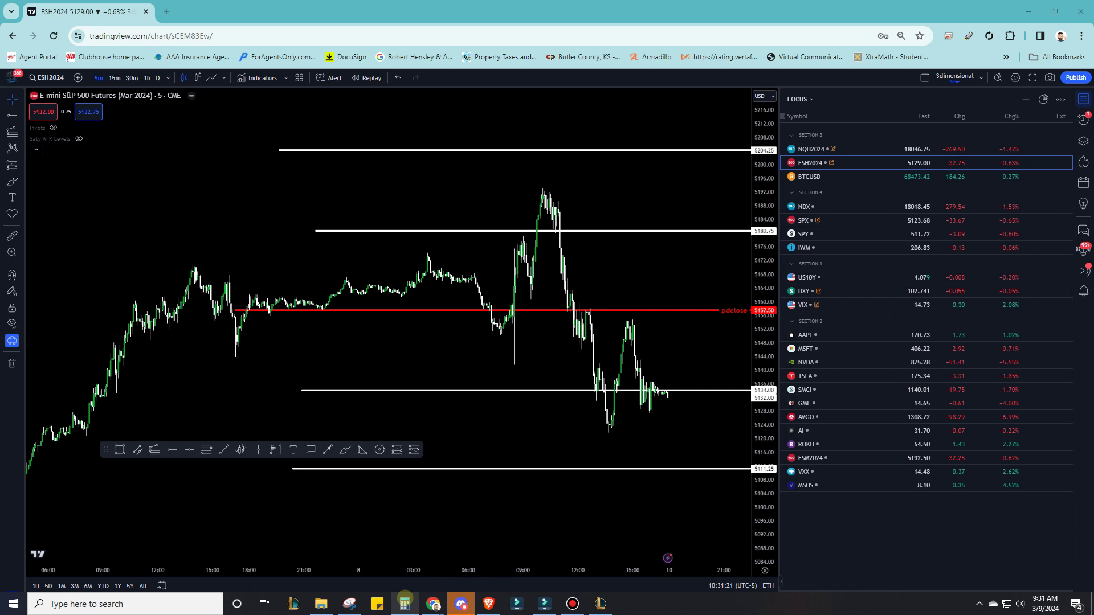
Step: Switch to the Calculator and compute 27 ÷ 16 ÷ 100 × 5157.5, divided by 2
{"action": "left_click", "coordinate": [405, 601]}
{"action": "left_click", "coordinate": [191, 289]}
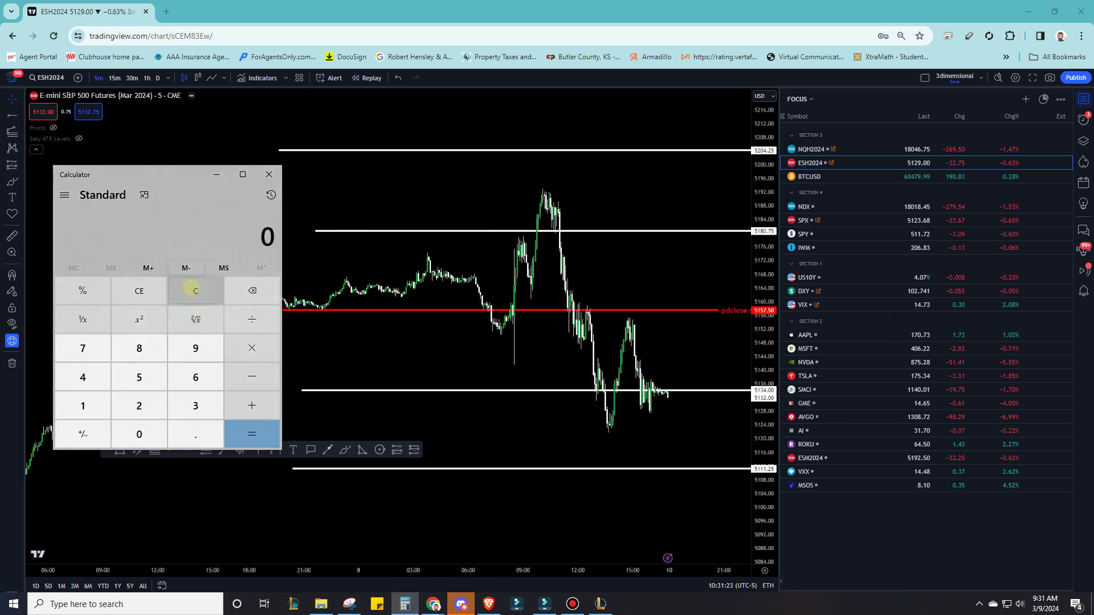
{"action": "type", "text": "27"}
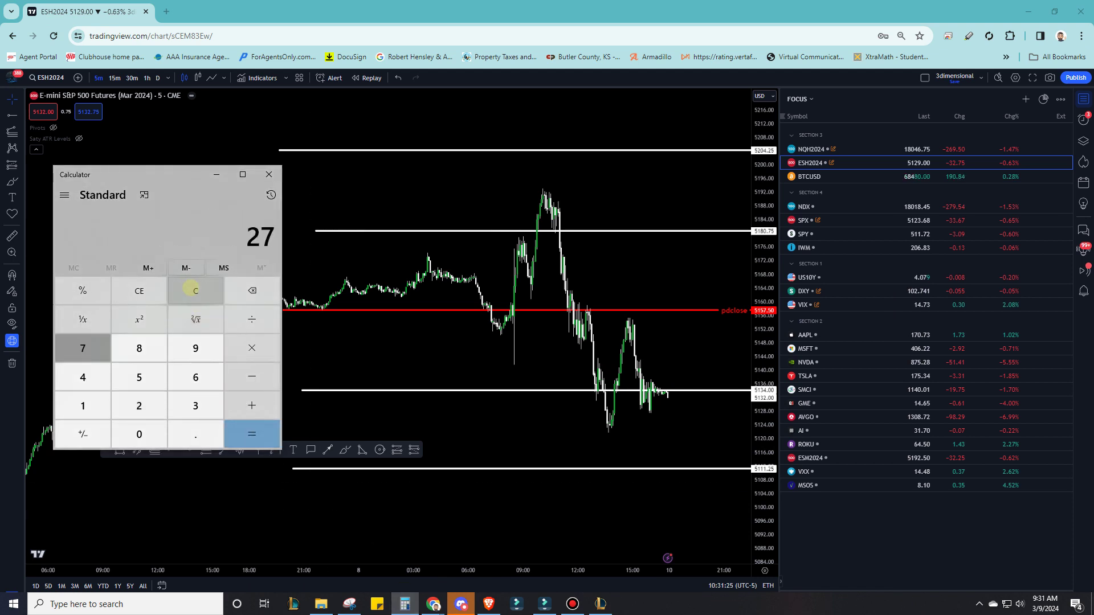
{"action": "type", "text": "/16"}
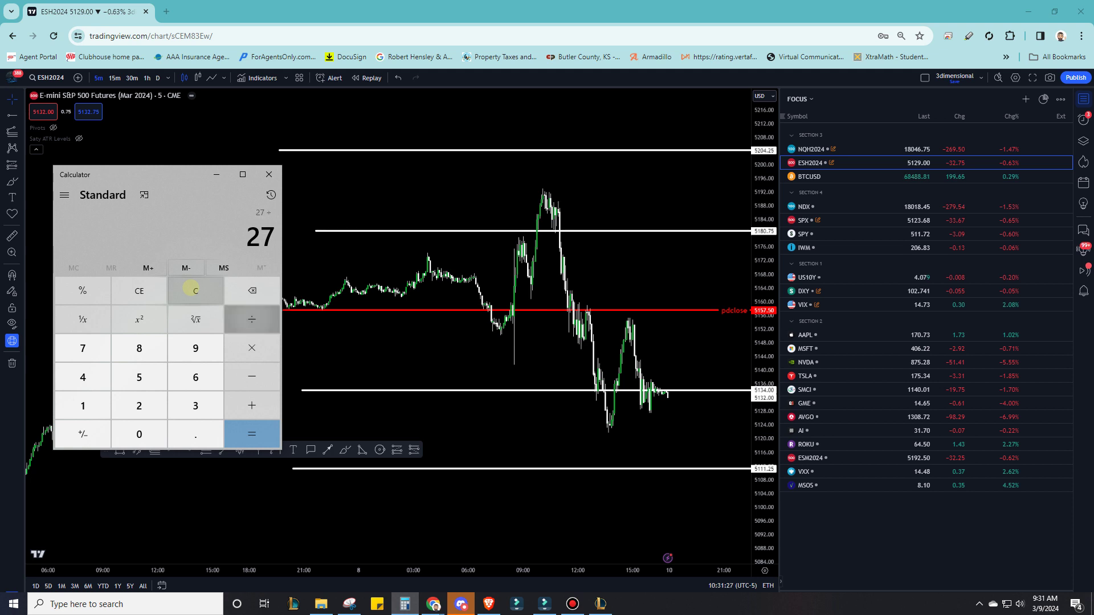
{"action": "key", "text": "Return"}
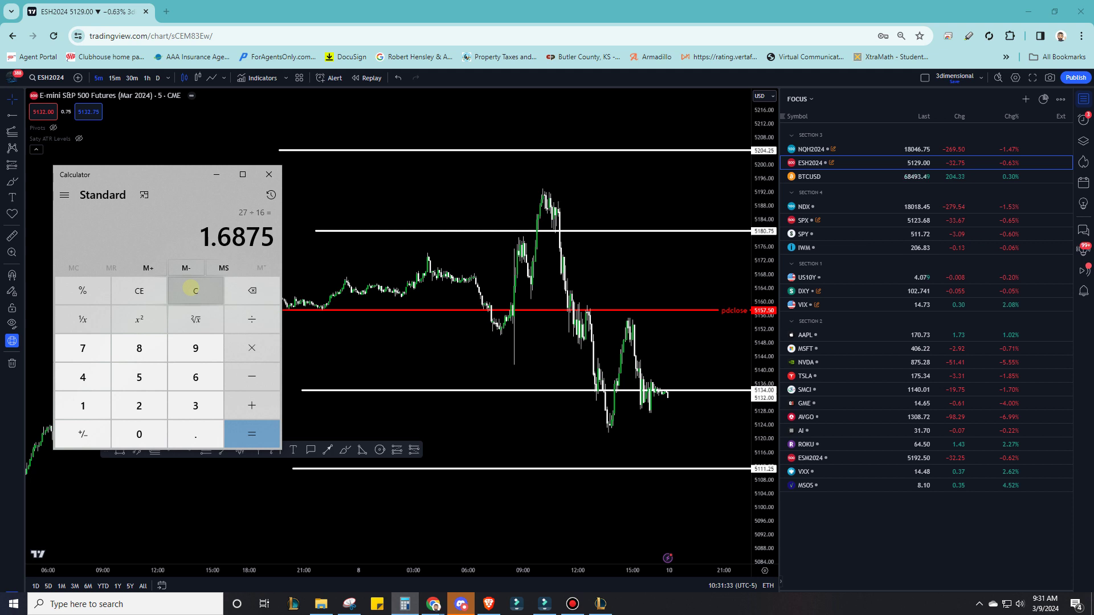
{"action": "type", "text": "/100"}
{"action": "key", "text": "Return"}
{"action": "type", "text": "*5157.5"}
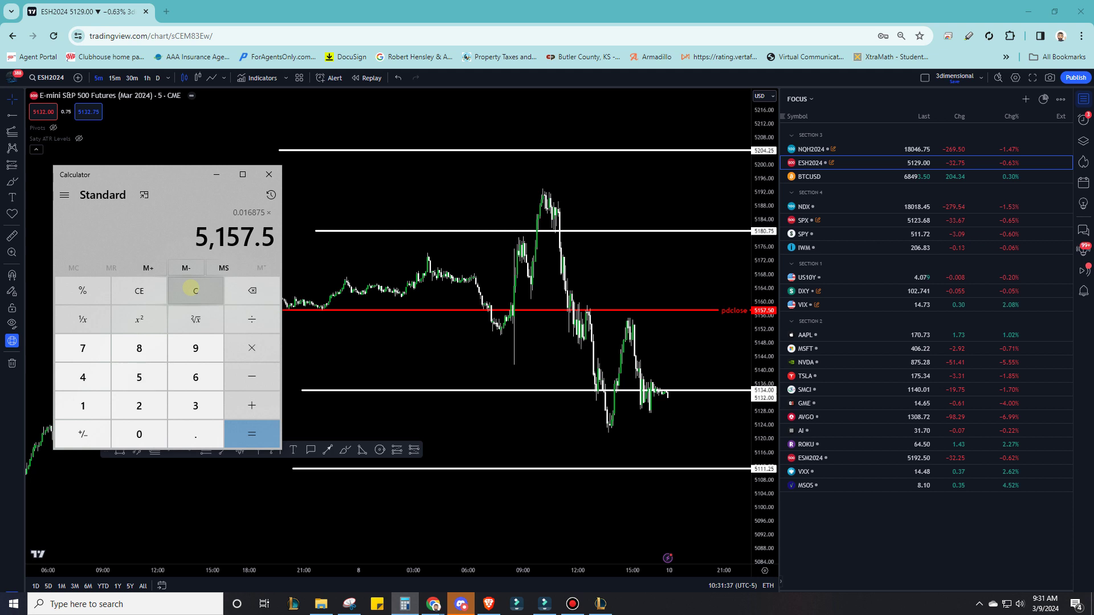
{"action": "key", "text": "Return"}
{"action": "type", "text": "/2"}
{"action": "key", "text": "Return"}
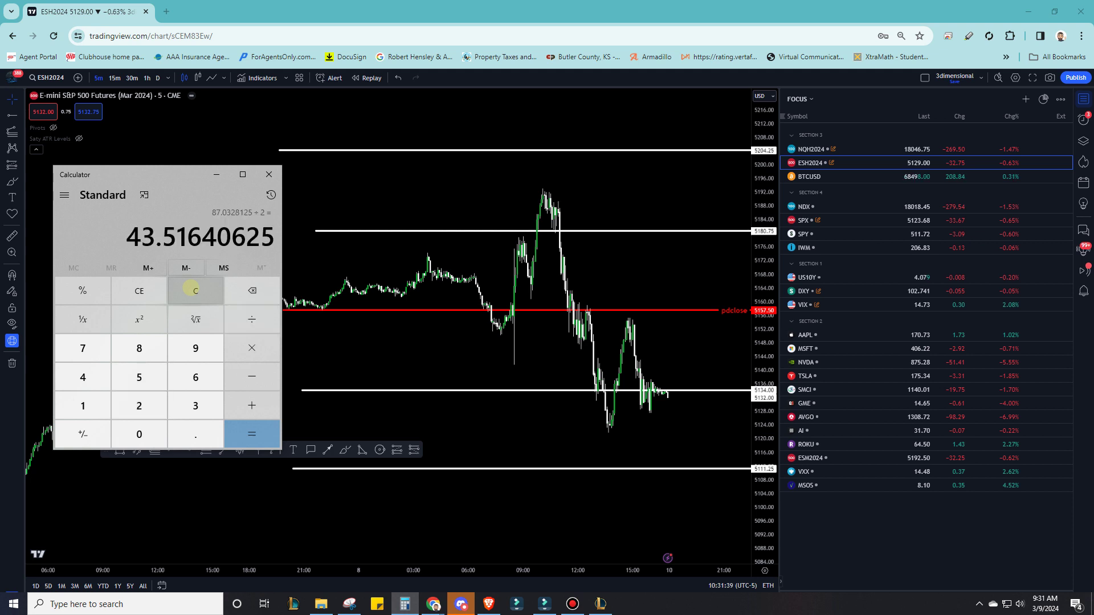
Step: Return to the chart, measure 43.50 points up from the pdclose line and place a horizontal ray there at 5201.25
{"action": "left_click", "coordinate": [402, 342]}
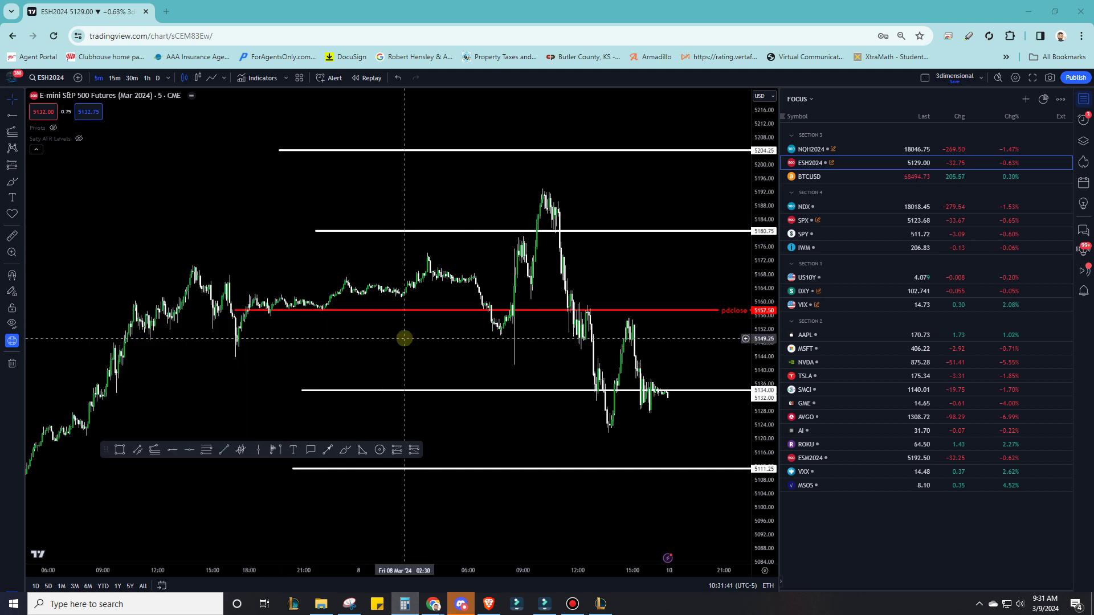
{"action": "left_click", "coordinate": [14, 235]}
{"action": "left_click", "coordinate": [296, 304]}
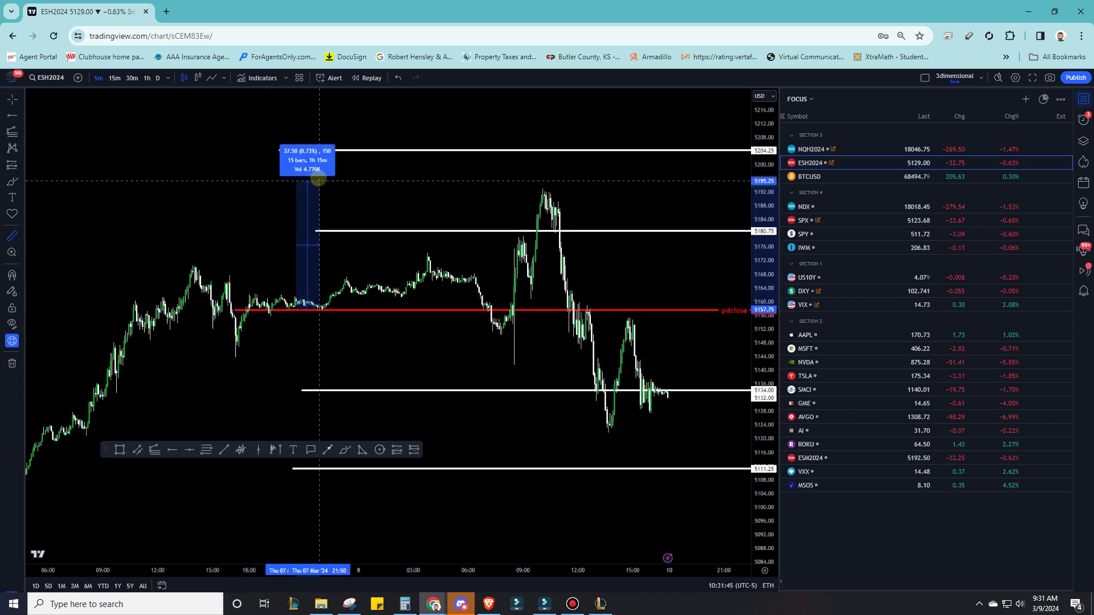
{"action": "left_click", "coordinate": [320, 161]}
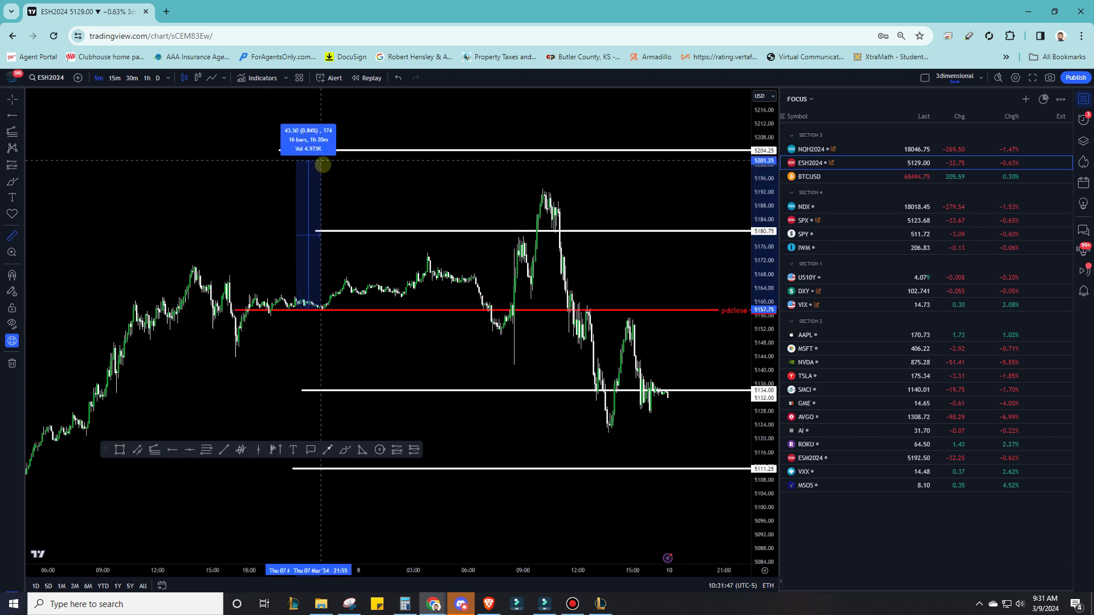
{"action": "left_click", "coordinate": [174, 452]}
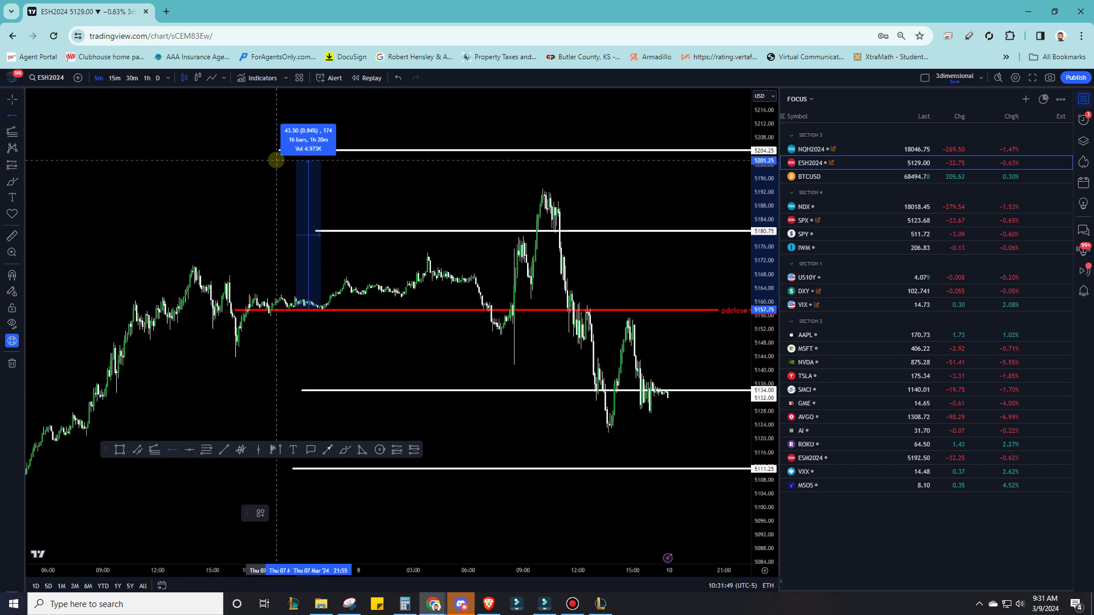
{"action": "left_click", "coordinate": [276, 161]}
Step: Label the horizontal ray at 5201.25 with the text "1dte hi"
{"action": "left_click_drag", "start_coordinate": [379, 349], "coordinate": [335, 137]}
{"action": "double_click", "coordinate": [336, 136]}
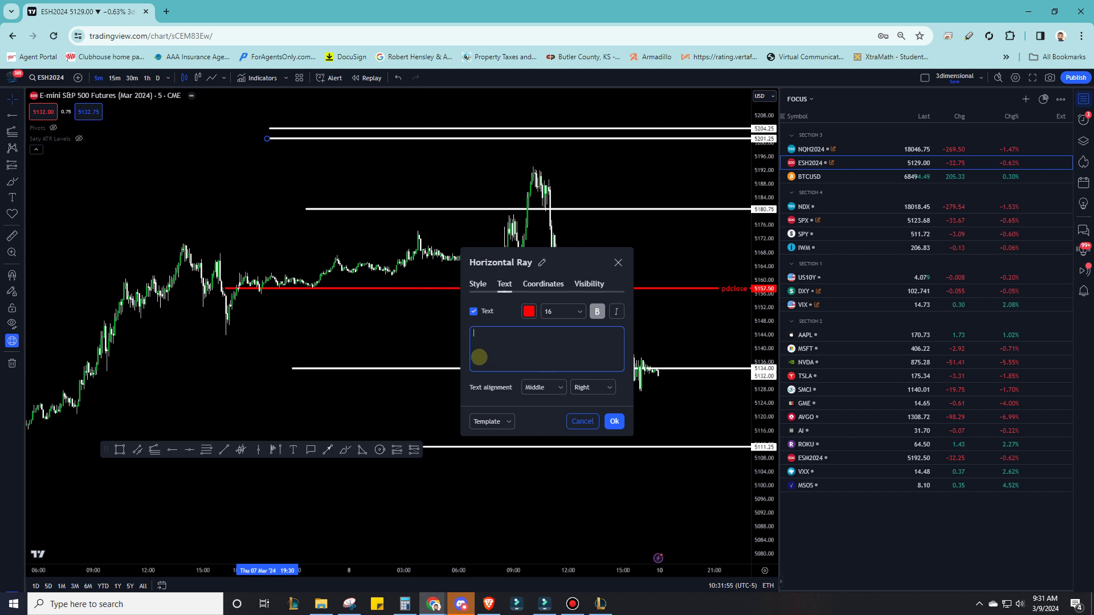
{"action": "type", "text": "1dte hi"}
{"action": "left_click", "coordinate": [607, 421]}
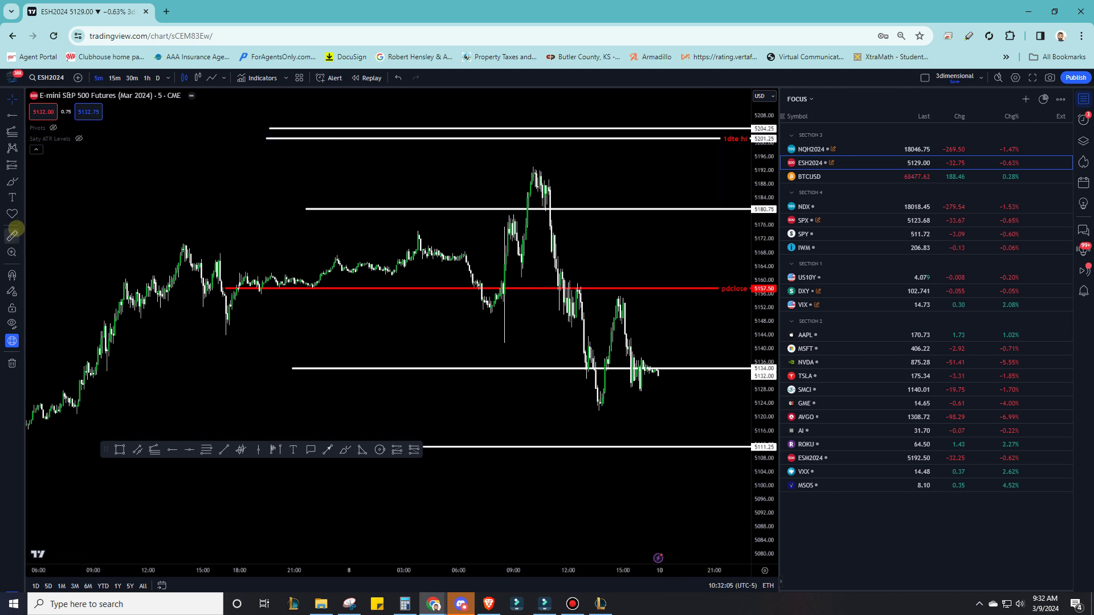
{"action": "left_click", "coordinate": [12, 235]}
{"action": "left_click", "coordinate": [294, 288]}
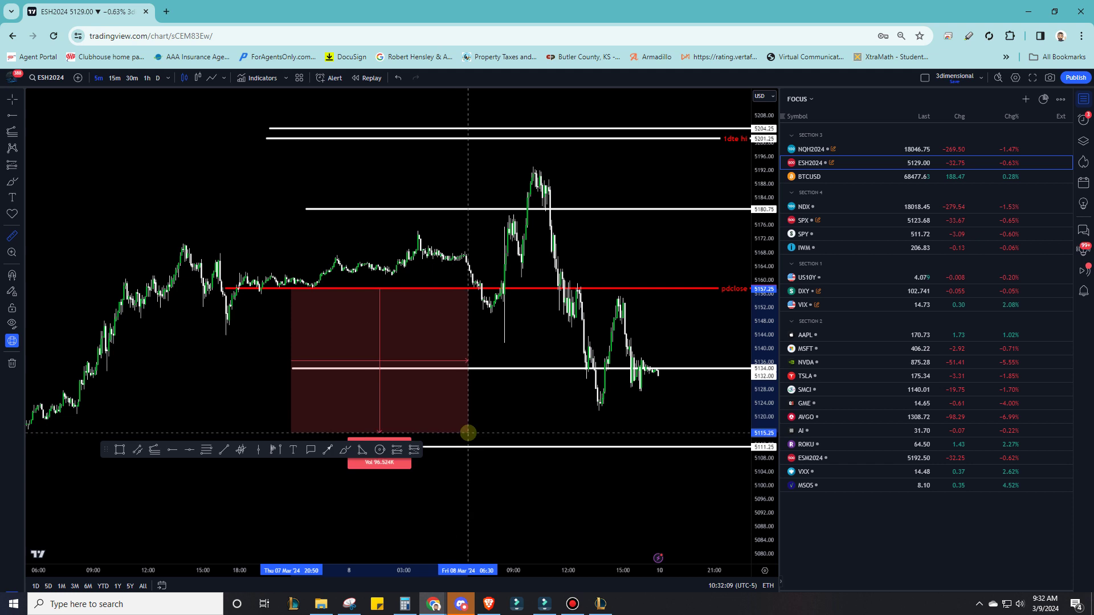
{"action": "left_click", "coordinate": [467, 436]}
Step: Measure about 43 points down from the pdclose line and place a horizontal ray there at 5114.50
{"action": "scroll", "coordinate": [465, 497], "scroll_direction": "left", "scroll_amount": 3}
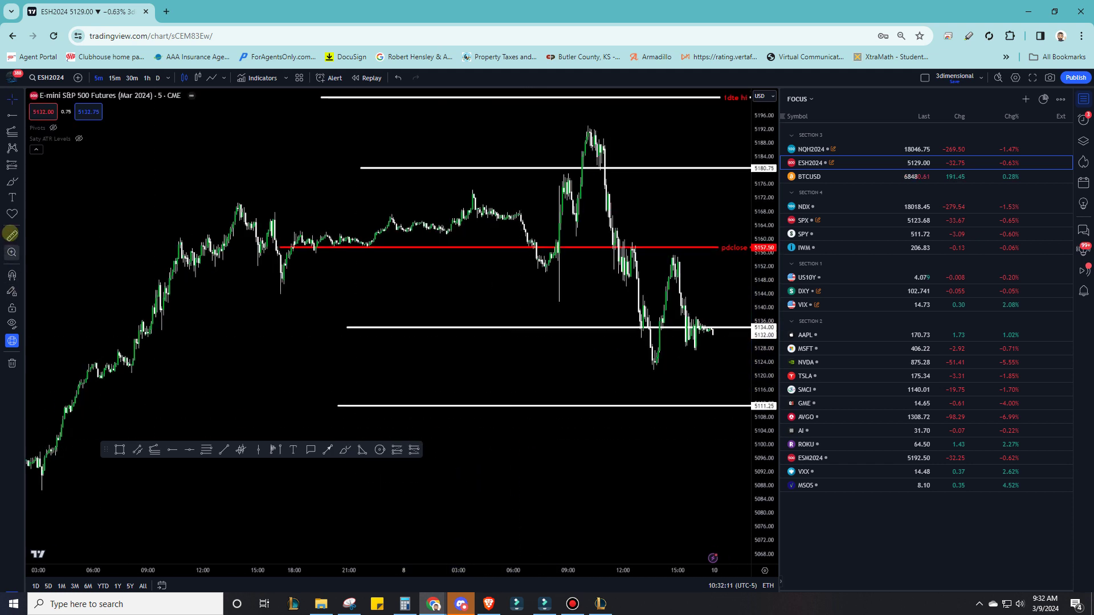
{"action": "left_click", "coordinate": [450, 248]}
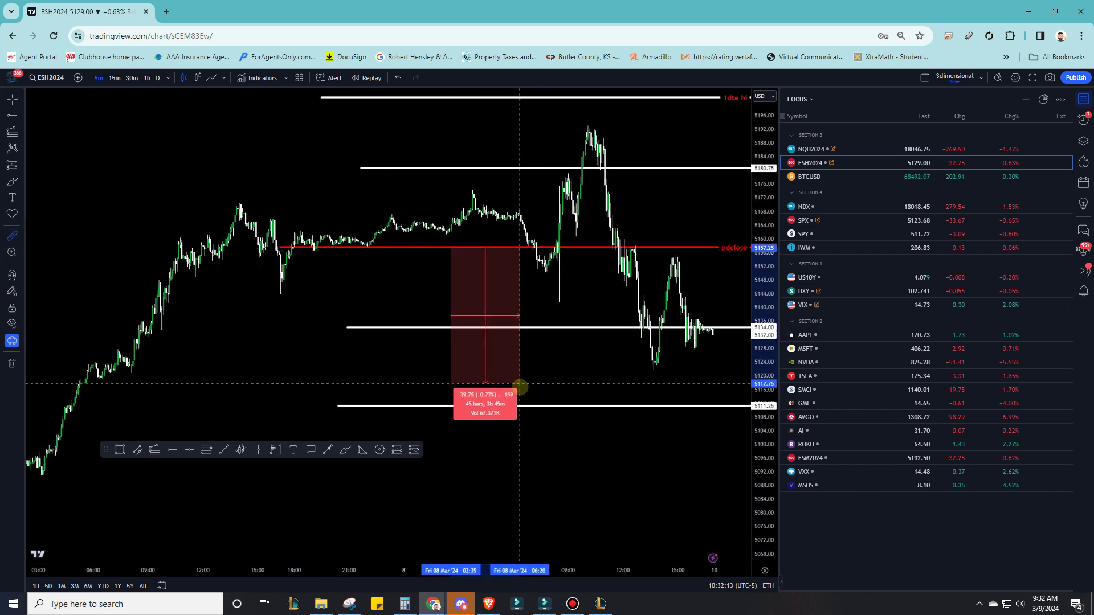
{"action": "left_click", "coordinate": [172, 450]}
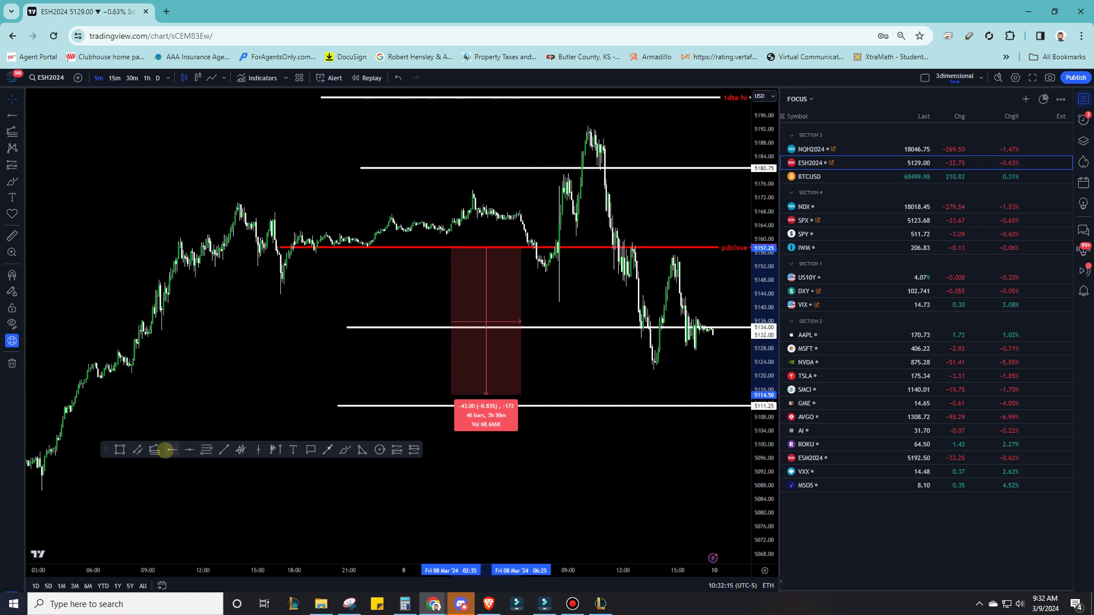
{"action": "left_click", "coordinate": [433, 395]}
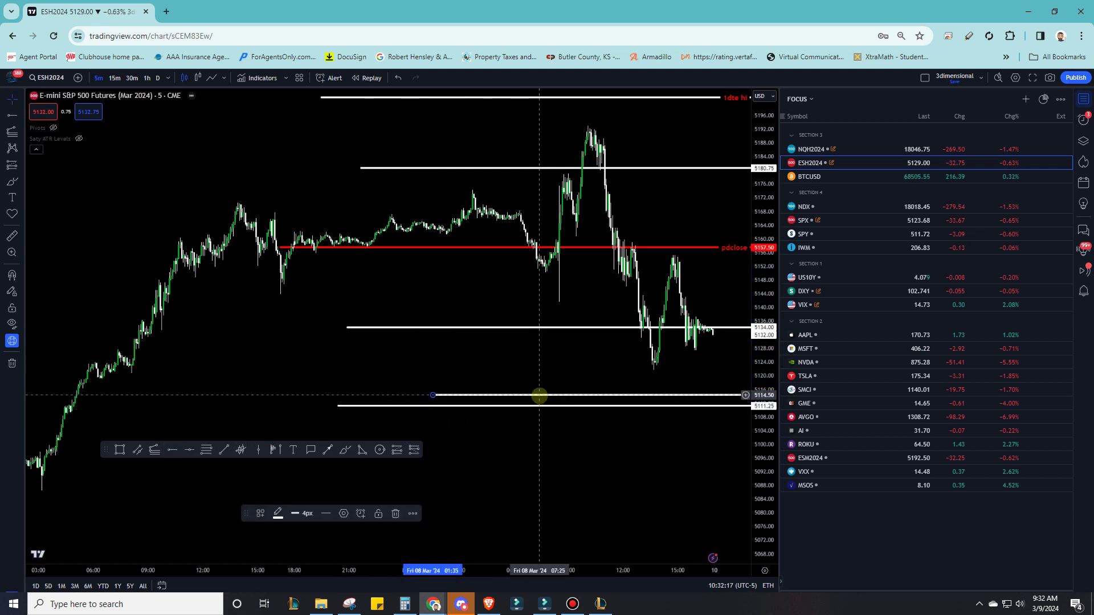
Step: Label the horizontal ray at 5114.50 with the text "1dte lo"
{"action": "double_click", "coordinate": [529, 395]}
{"action": "type", "text": "1dte lo"}
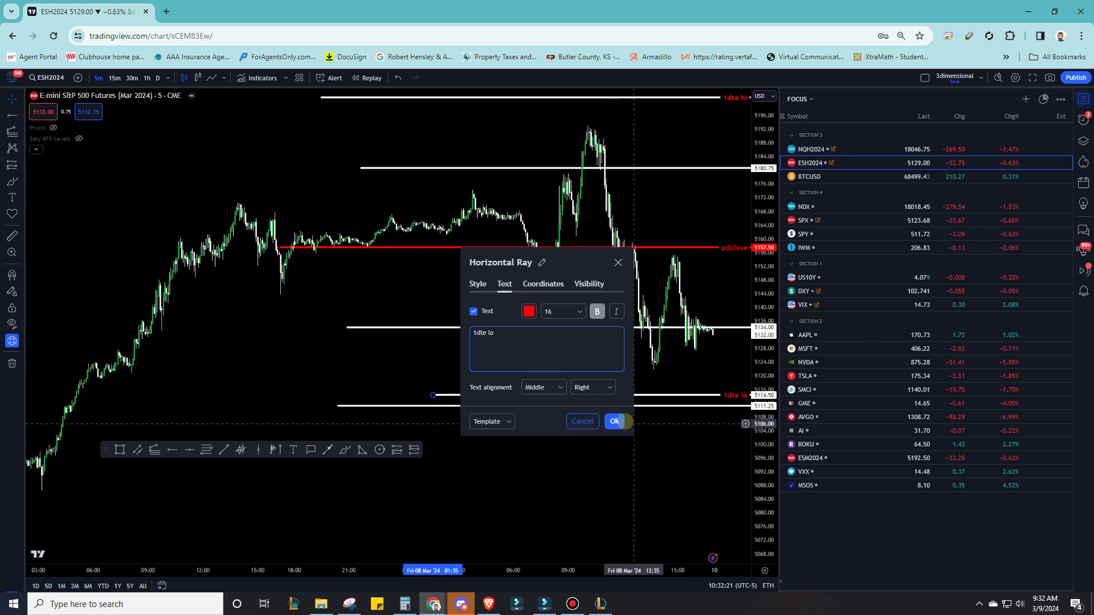
{"action": "left_click", "coordinate": [614, 421]}
Step: Label the lowest horizontal ray, at 5111.25, with the text "30dte lo"
{"action": "left_click_drag", "start_coordinate": [721, 375], "coordinate": [658, 430]}
{"action": "scroll", "coordinate": [658, 429], "scroll_direction": "down", "scroll_amount": 2}
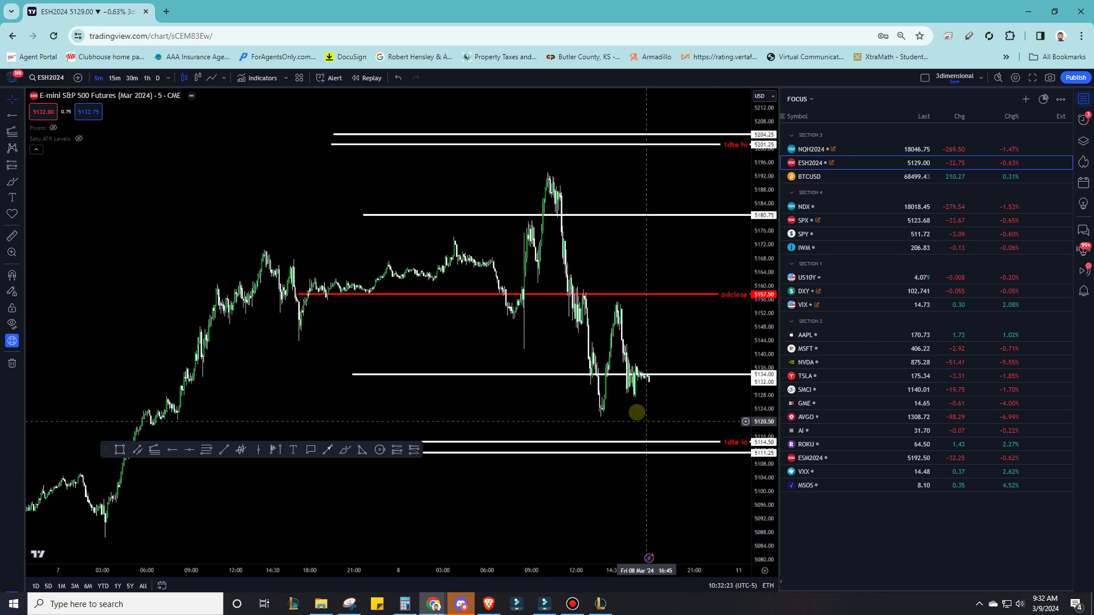
{"action": "double_click", "coordinate": [620, 443]}
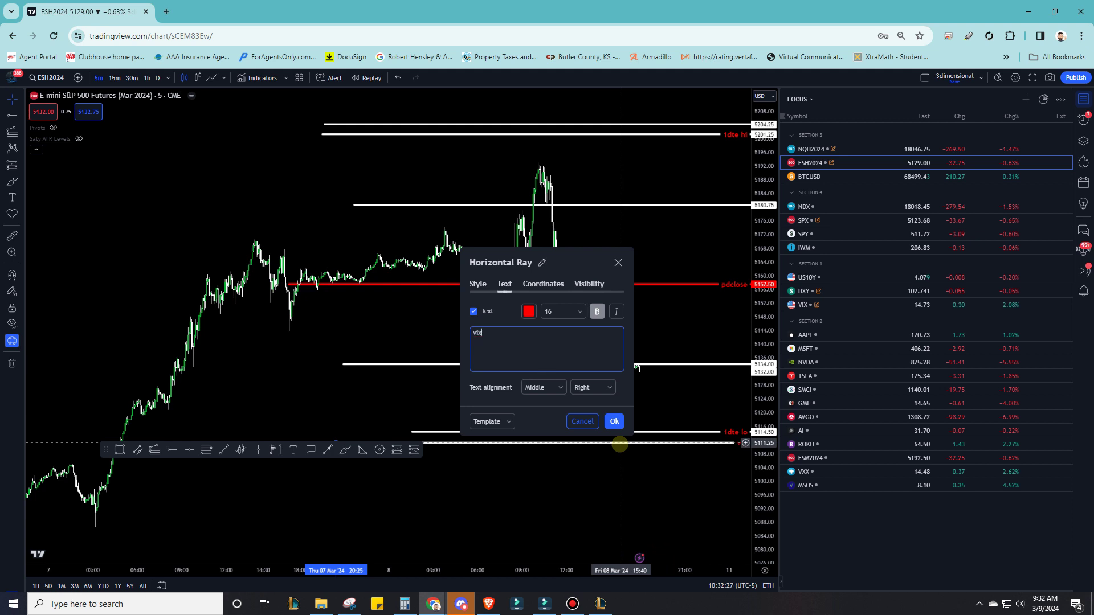
{"action": "type", "text": "30dte lo"}
{"action": "left_click", "coordinate": [615, 423]}
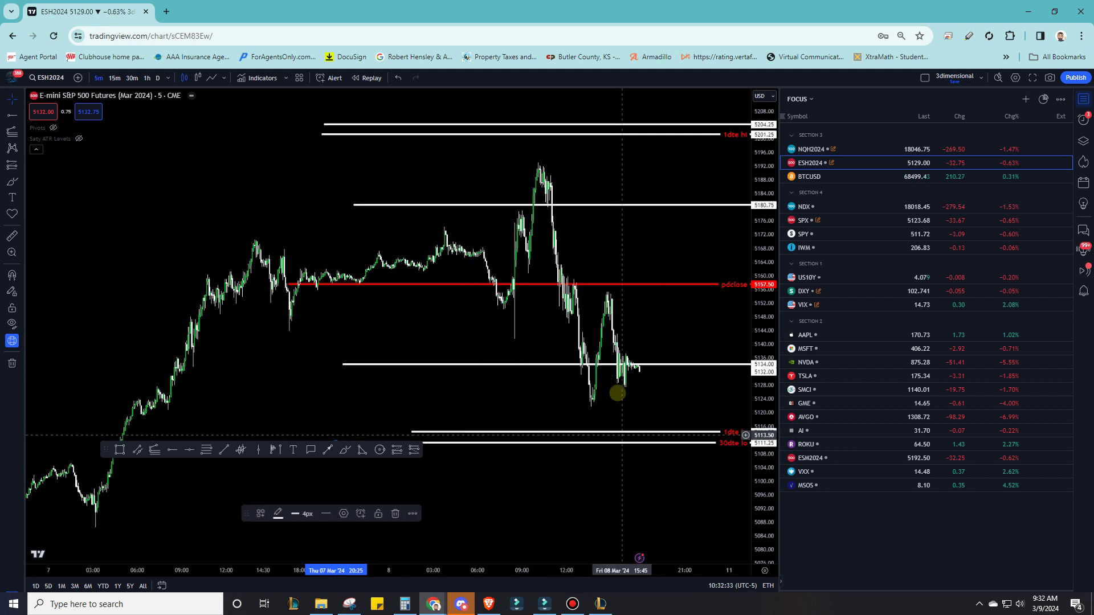
Step: Label the highest horizontal ray, at 5204.25, with the text "30dte hi"
{"action": "double_click", "coordinate": [362, 124]}
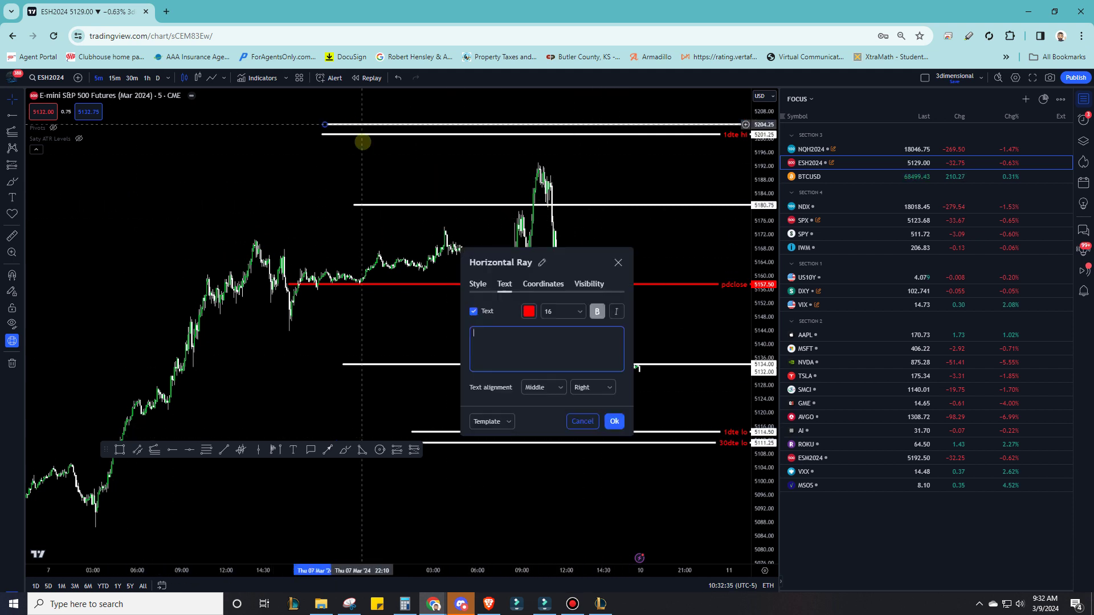
{"action": "type", "text": "30"}
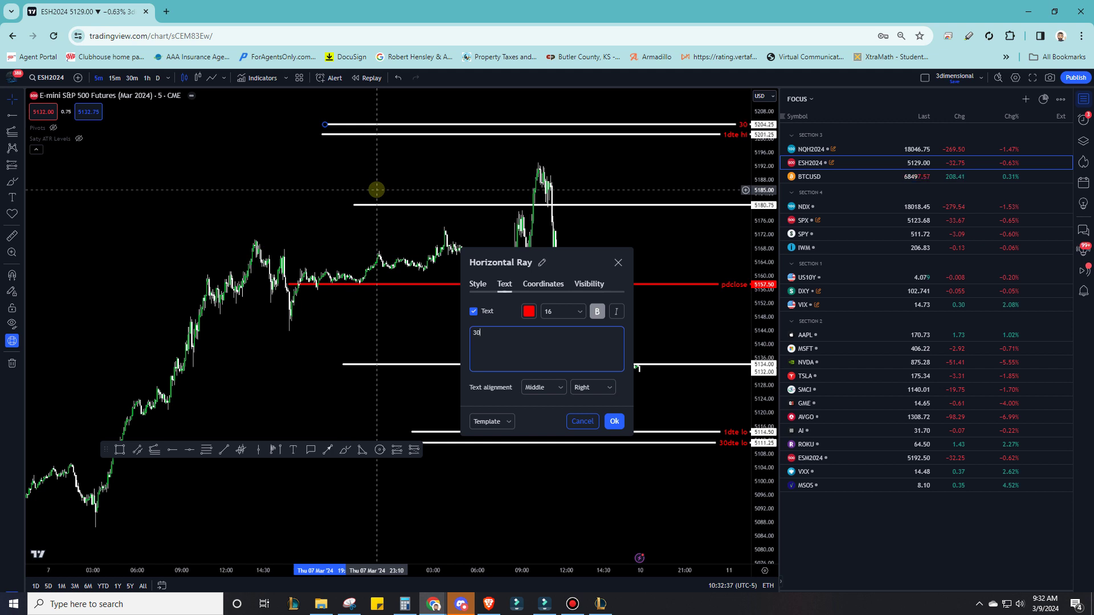
{"action": "type", "text": "dte hi"}
{"action": "left_click", "coordinate": [614, 421]}
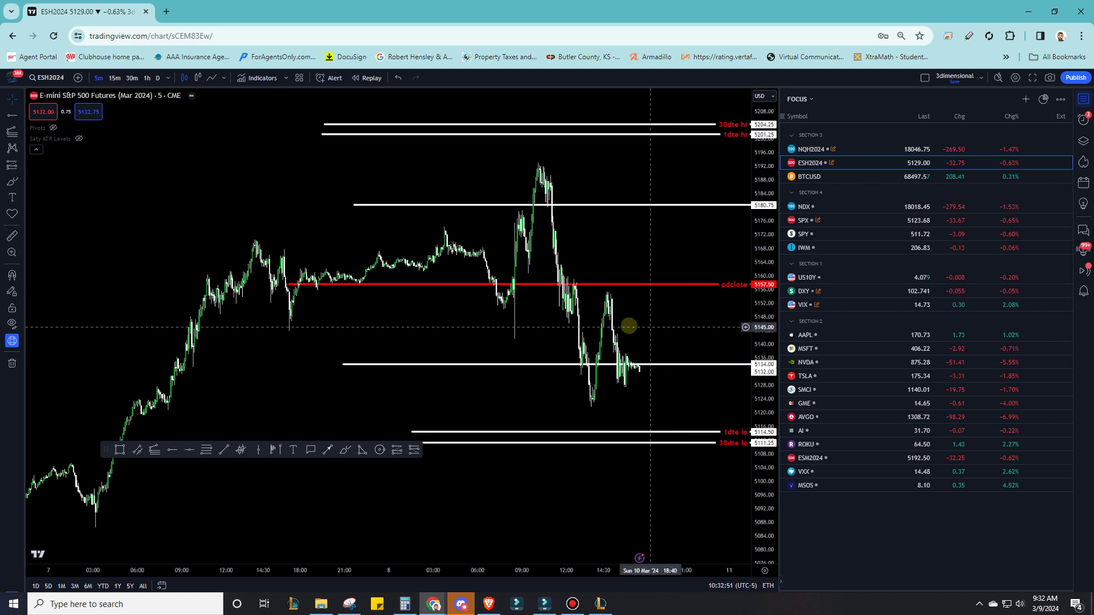
Step: Add the CBOE Realized Volatility Index (RVOL) to the FOCUS watchlist
{"action": "left_click", "coordinate": [1026, 98]}
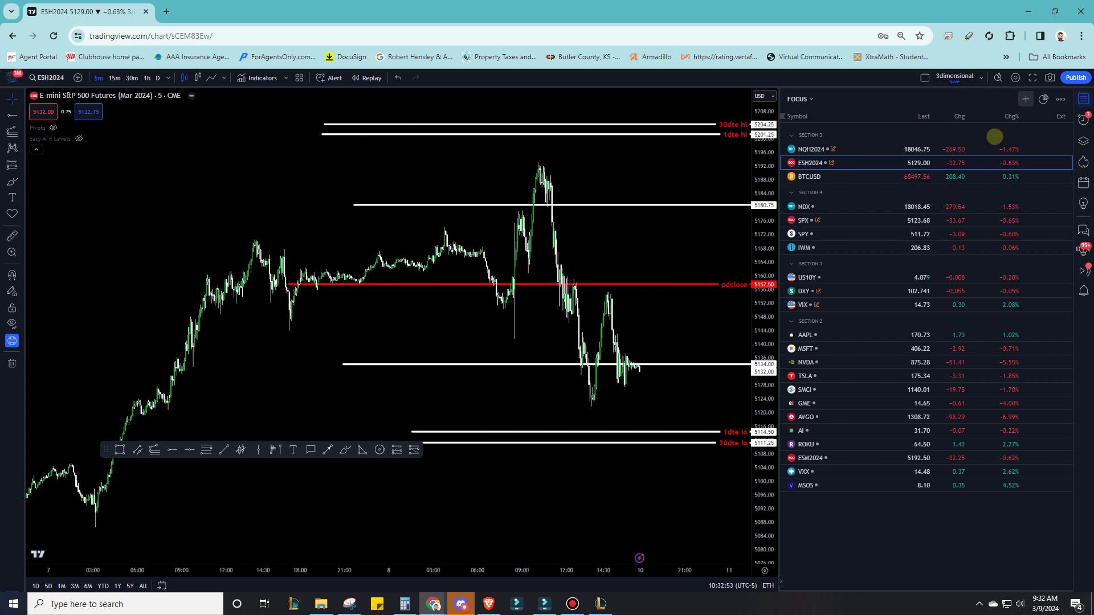
{"action": "type", "text": "RVOL"}
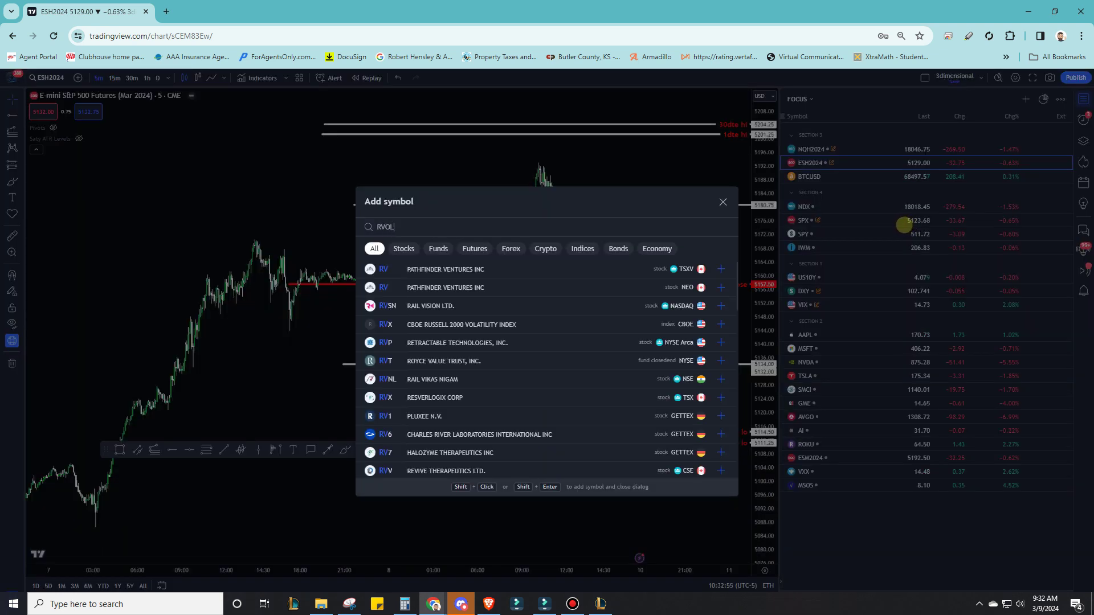
{"action": "left_click", "coordinate": [601, 277]}
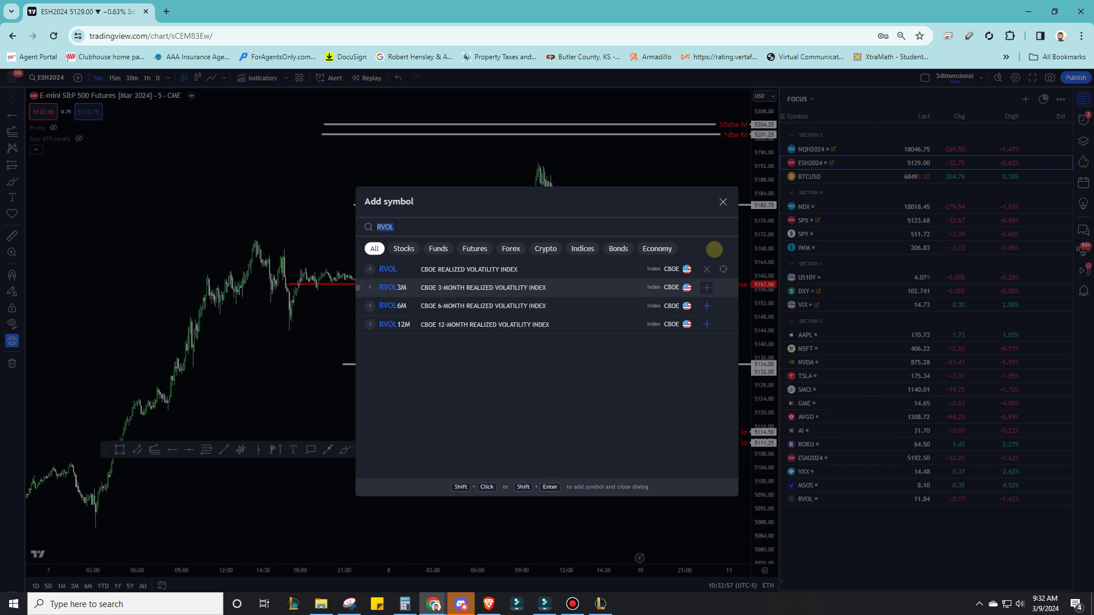
{"action": "left_click", "coordinate": [723, 203]}
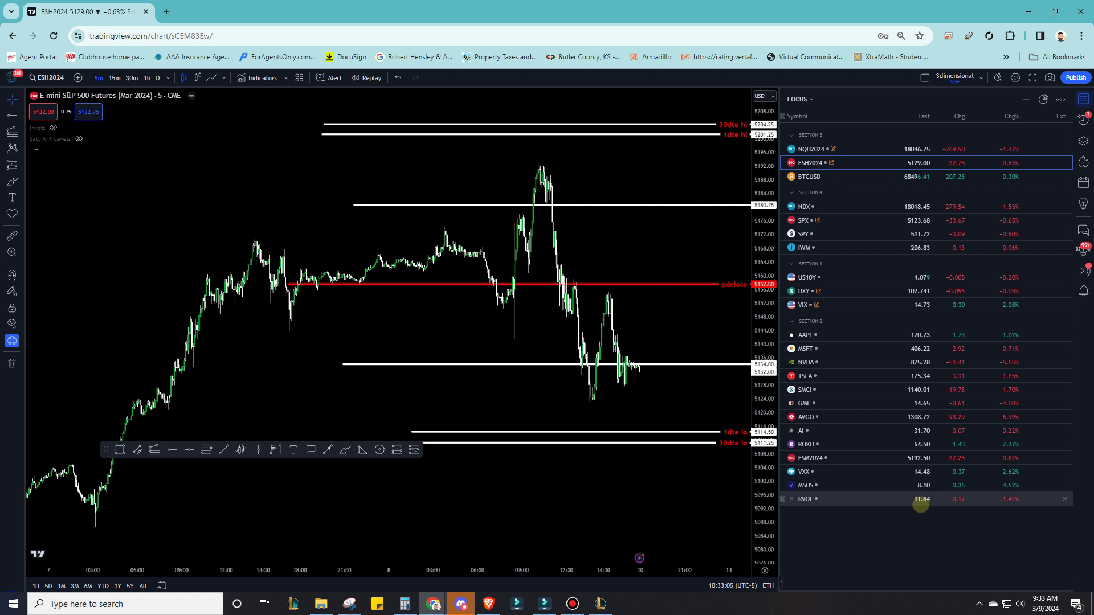
Step: Switch to the Calculator, clear it and compute 12 ÷ 16 ÷ 100 × 5157.5
{"action": "left_click", "coordinate": [405, 603]}
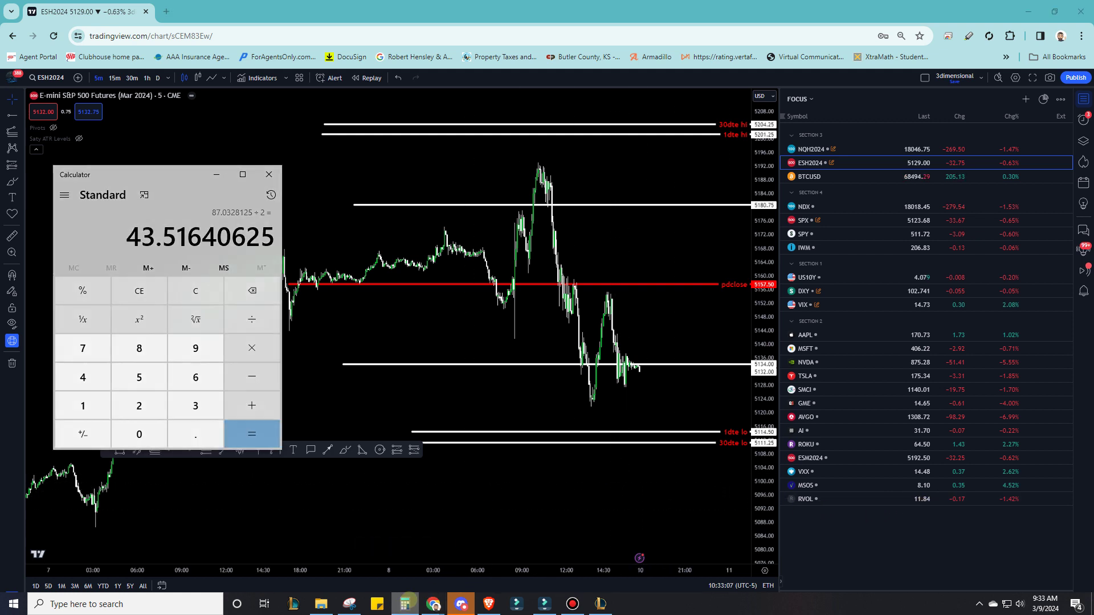
{"action": "left_click", "coordinate": [195, 320]}
{"action": "left_click", "coordinate": [200, 294]}
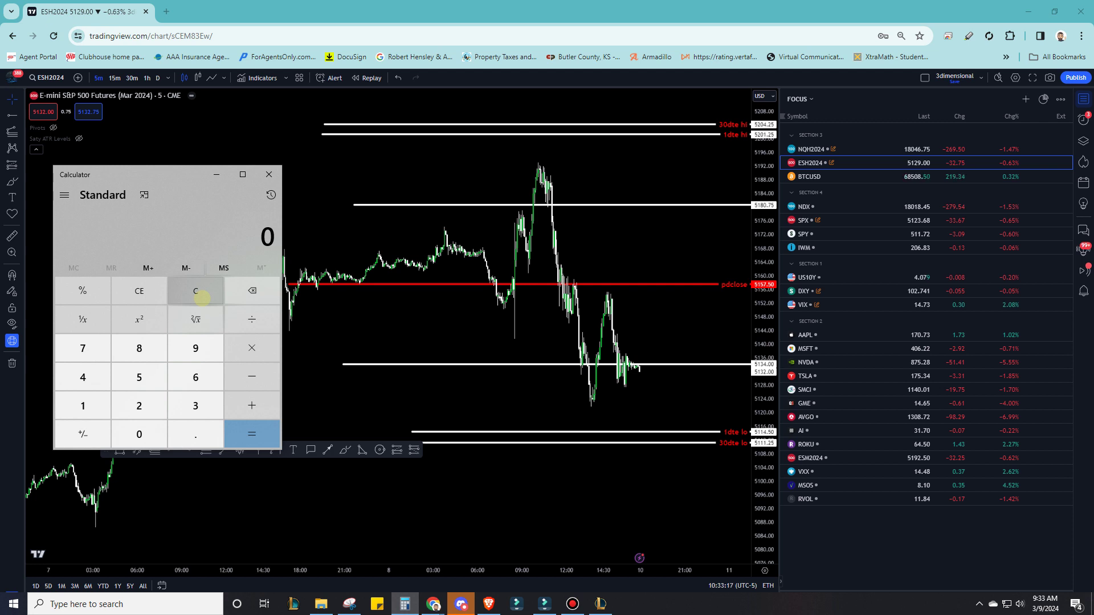
{"action": "type", "text": "12/16"}
{"action": "key", "text": "Return"}
{"action": "key", "text": "slash"}
{"action": "type", "text": "100"}
{"action": "key", "text": "Return"}
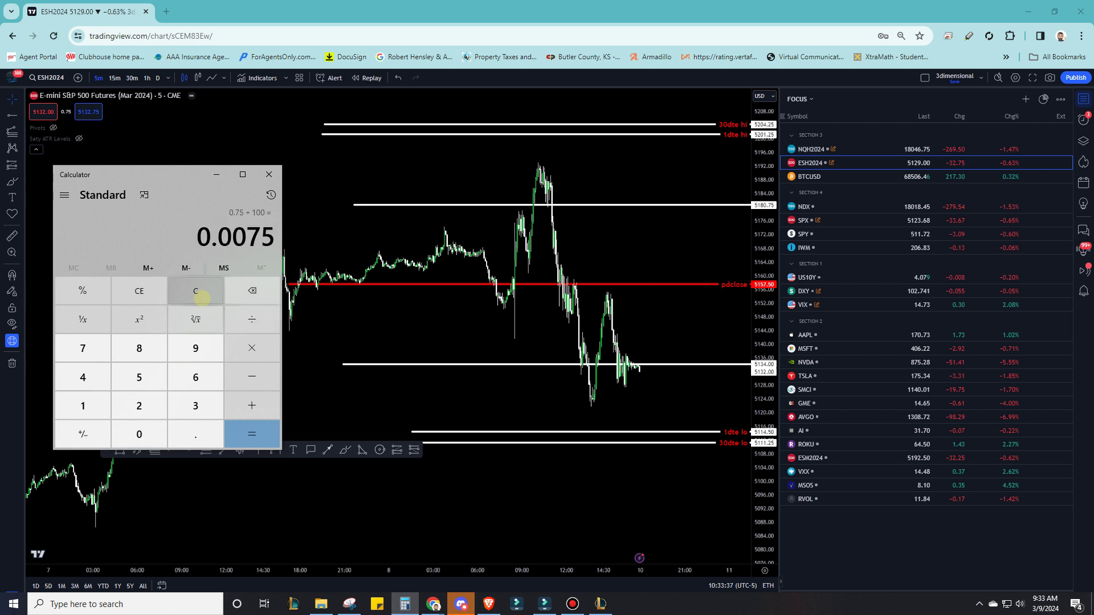
{"action": "key", "text": "asterisk"}
{"action": "type", "text": "51"}
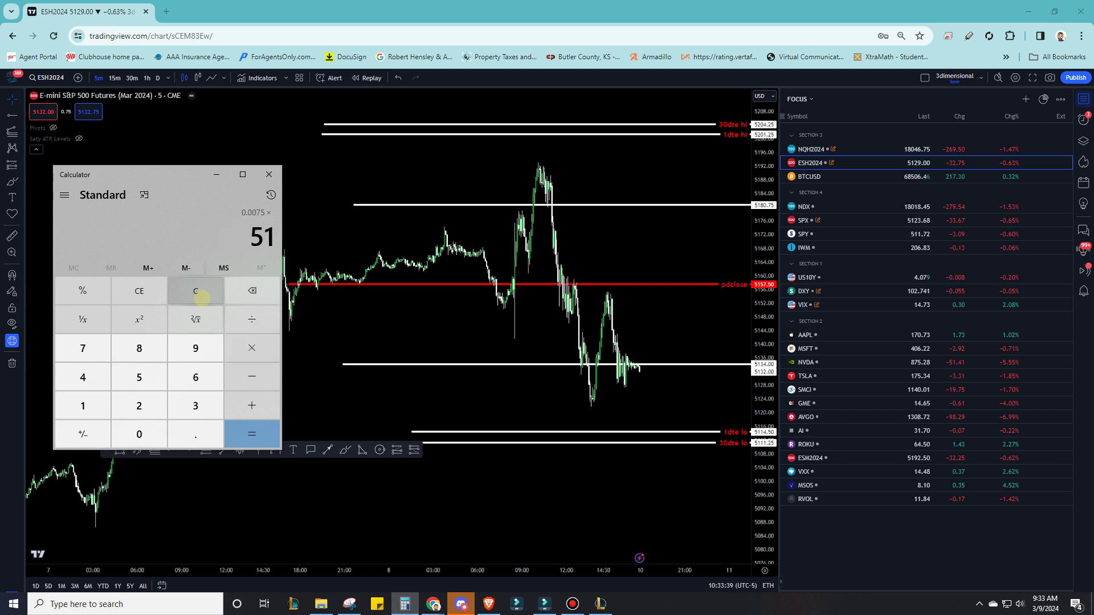
{"action": "type", "text": "57.5"}
{"action": "key", "text": "Return"}
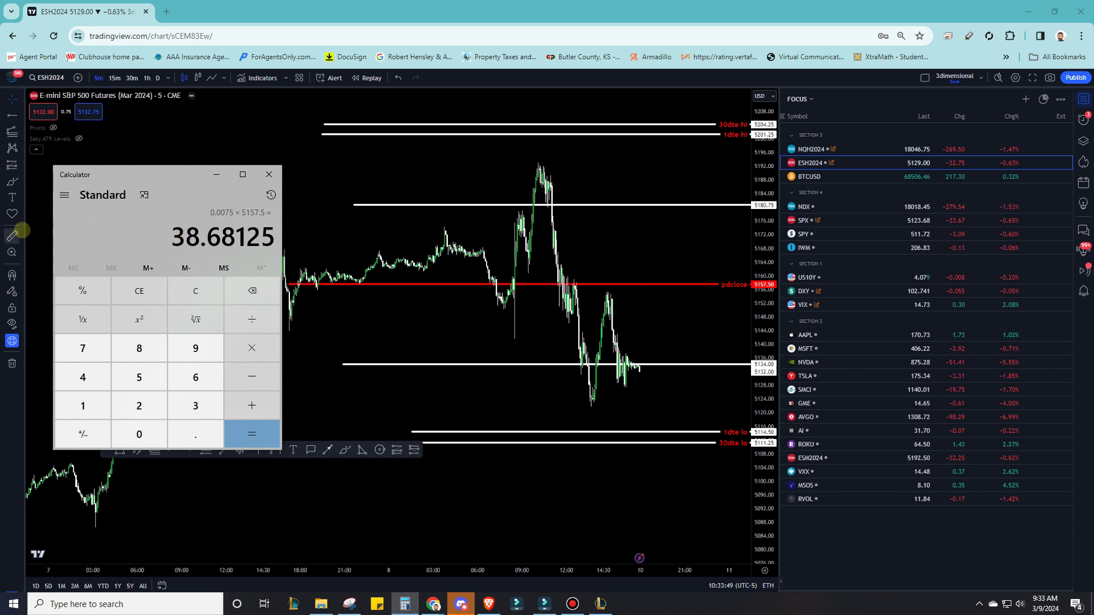
{"action": "key", "text": "slash"}
{"action": "type", "text": "21"}
{"action": "key", "text": "Return"}
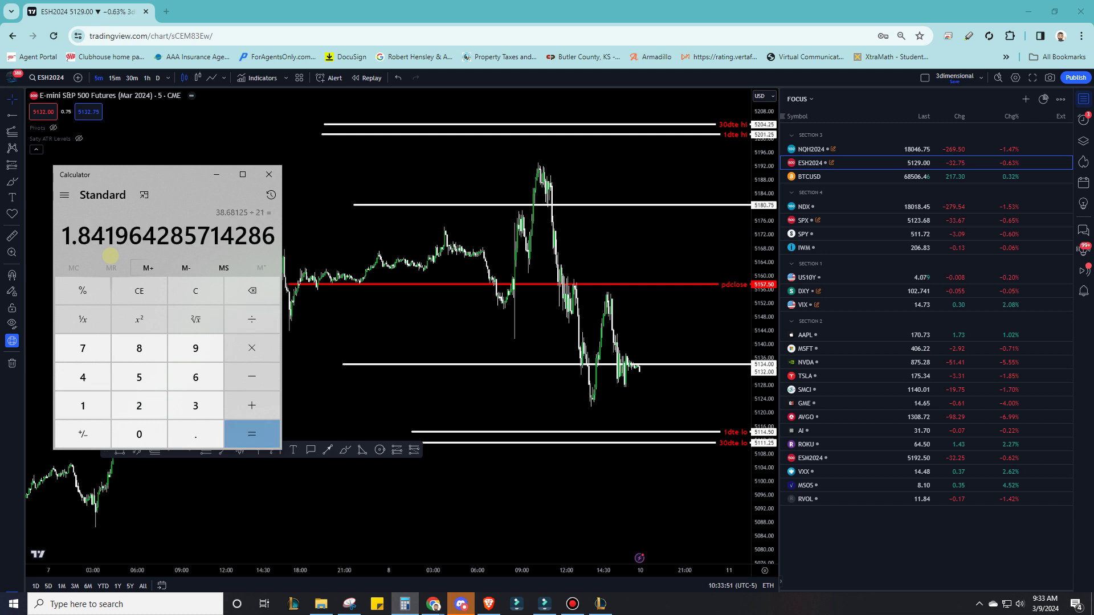
Step: Compute 38 ÷ 2 in the Calculator, return to the chart and measure about 19.75 points up from the pdclose line
{"action": "type", "text": "38/2"}
{"action": "key", "text": "Return"}
{"action": "left_click", "coordinate": [311, 248]}
{"action": "left_click", "coordinate": [11, 235]}
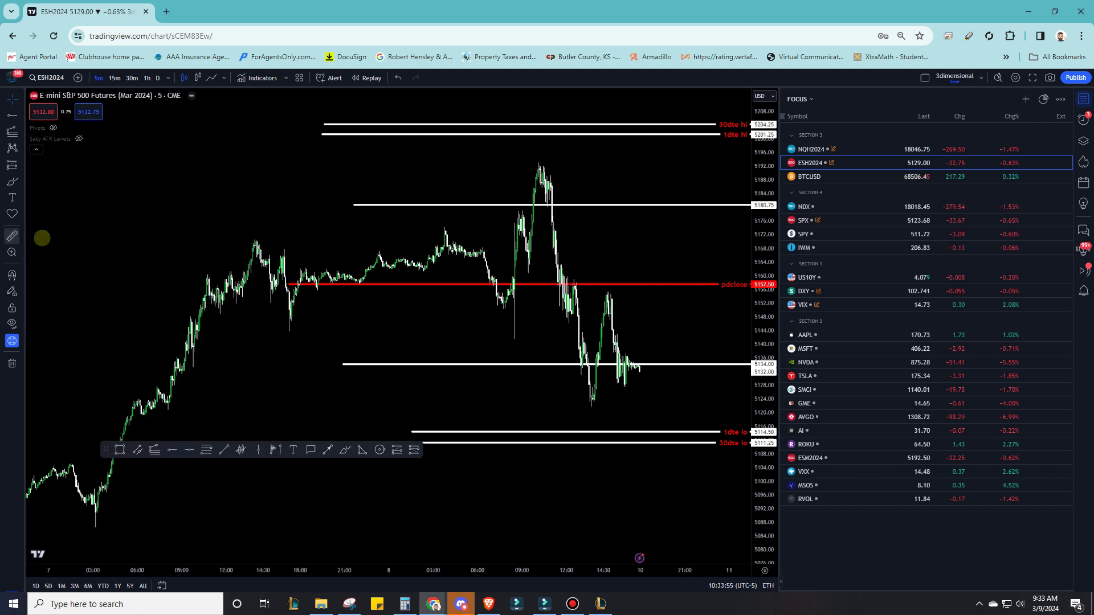
{"action": "left_click_drag", "start_coordinate": [333, 284], "coordinate": [358, 216]}
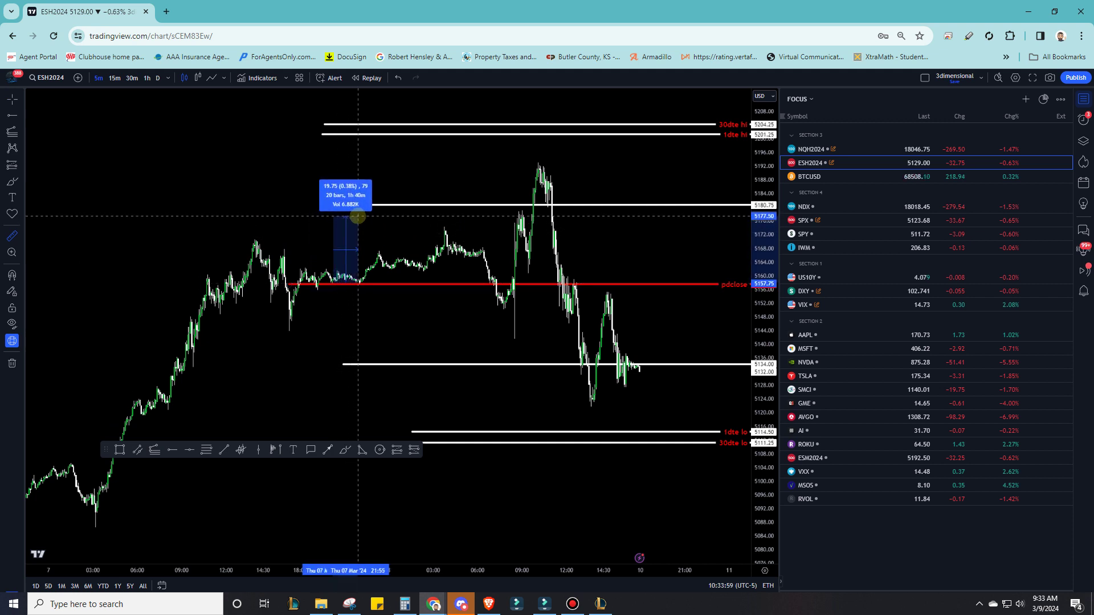
Step: Draw a horizontal ray at about 5177.25 at the upper end of the measurement and label it "rvol hi"
{"action": "left_click", "coordinate": [172, 449]}
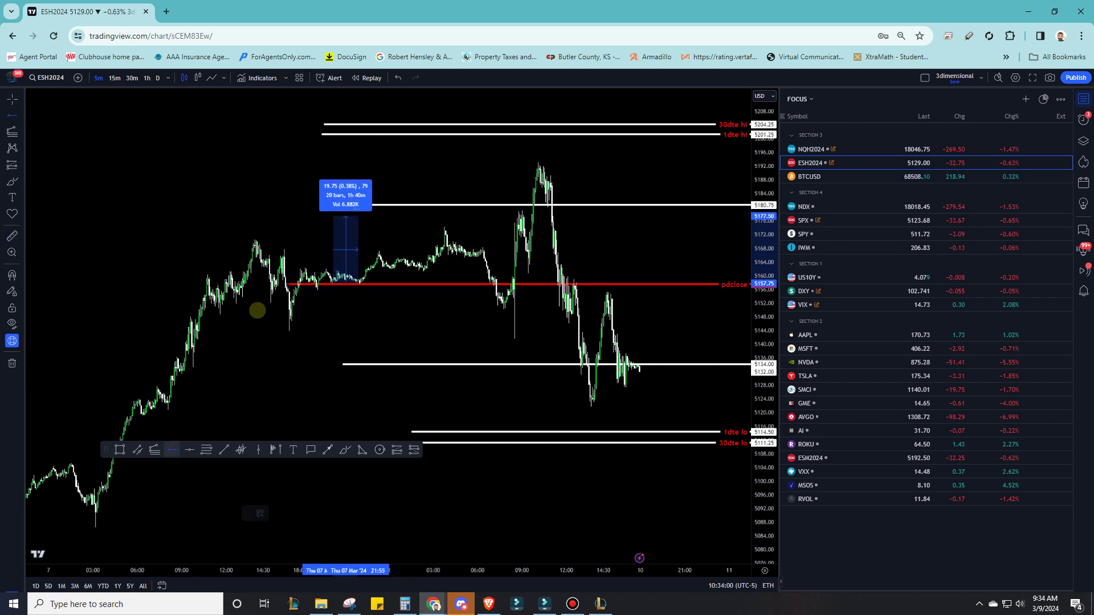
{"action": "left_click", "coordinate": [307, 216]}
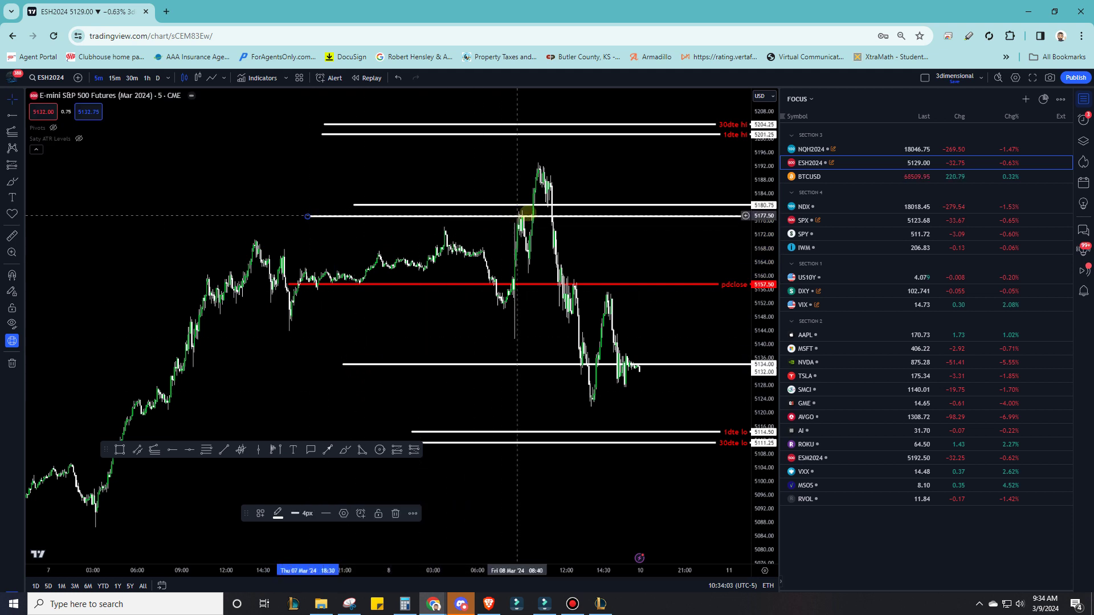
{"action": "double_click", "coordinate": [369, 216]}
{"action": "type", "text": "rvol hi"}
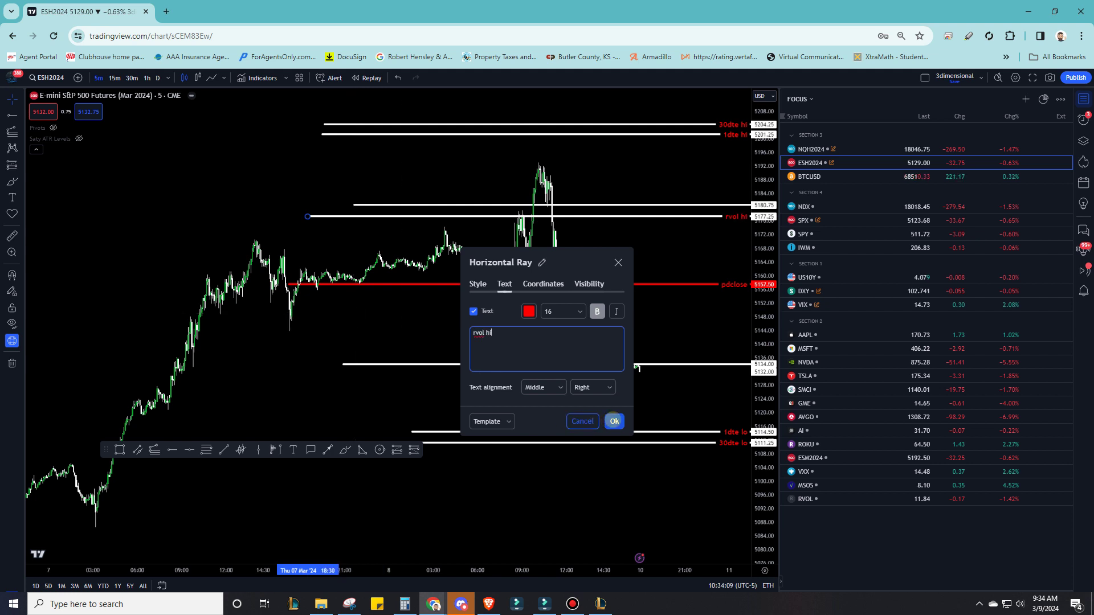
{"action": "left_click", "coordinate": [614, 422]}
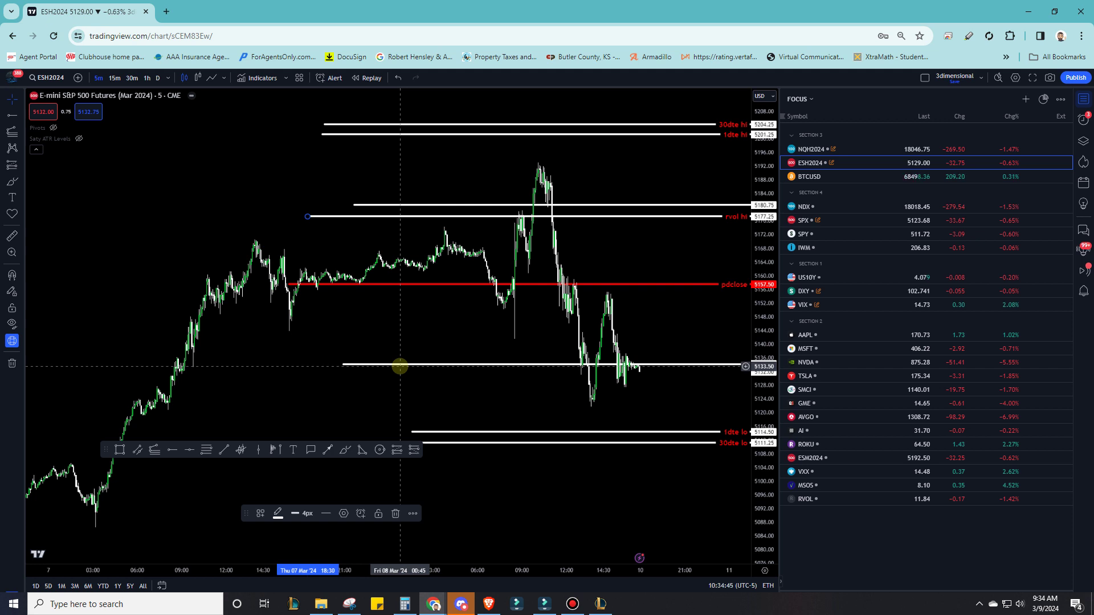
Step: Measure about 19.5 points down from the pdclose line and draw a horizontal ray there, at about 5137.75
{"action": "left_click", "coordinate": [12, 235]}
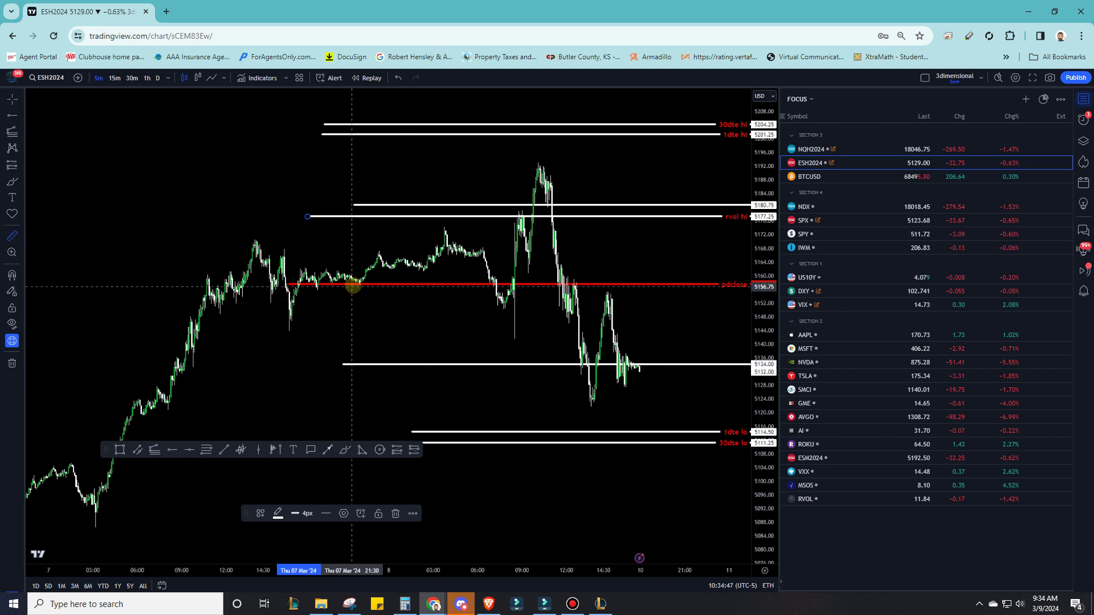
{"action": "left_click", "coordinate": [353, 286]}
{"action": "left_click", "coordinate": [327, 351]}
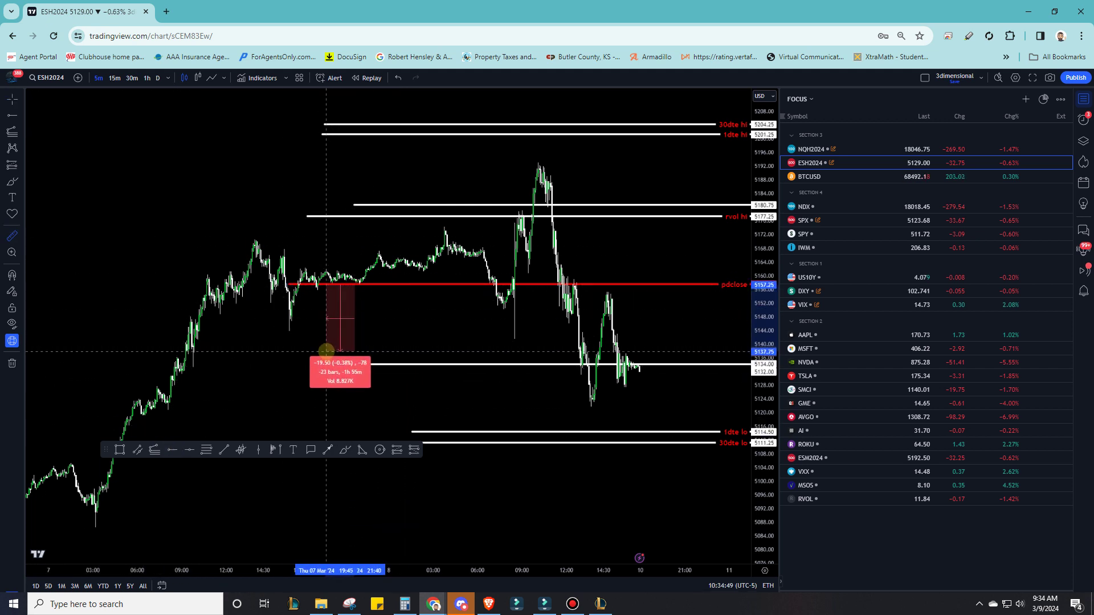
{"action": "left_click", "coordinate": [172, 449]}
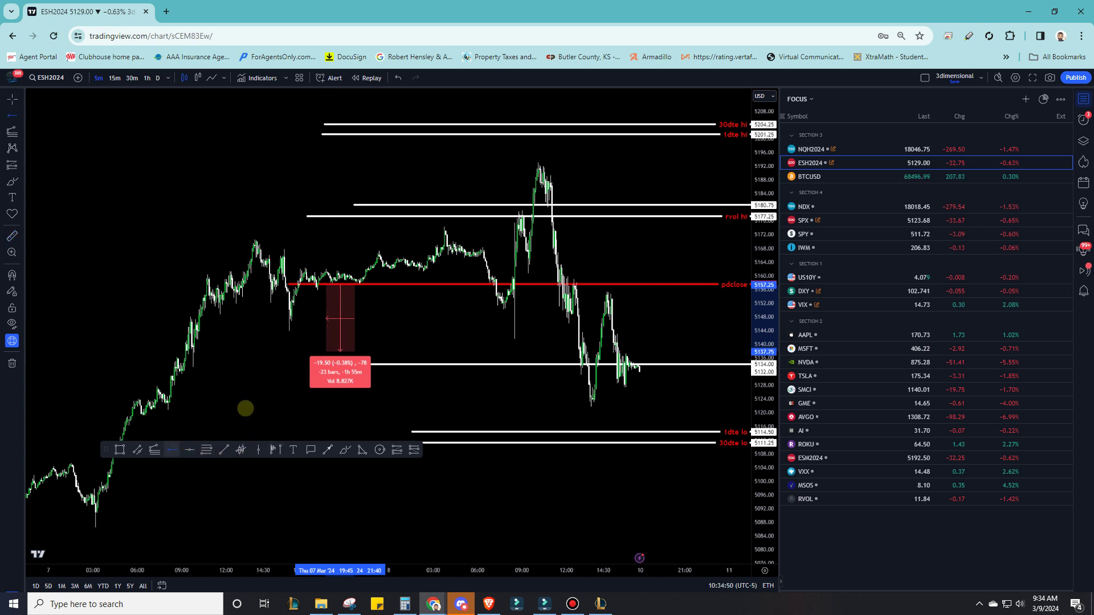
{"action": "left_click", "coordinate": [309, 352]}
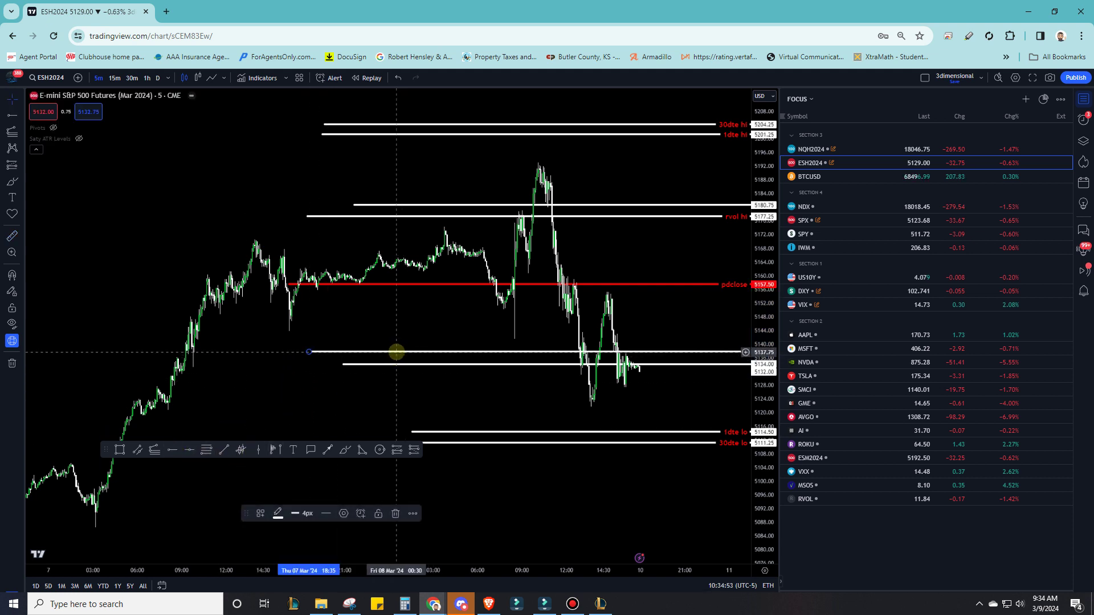
Step: Label the new horizontal ray below pdclose with the text "rvol lo"
{"action": "double_click", "coordinate": [395, 351]}
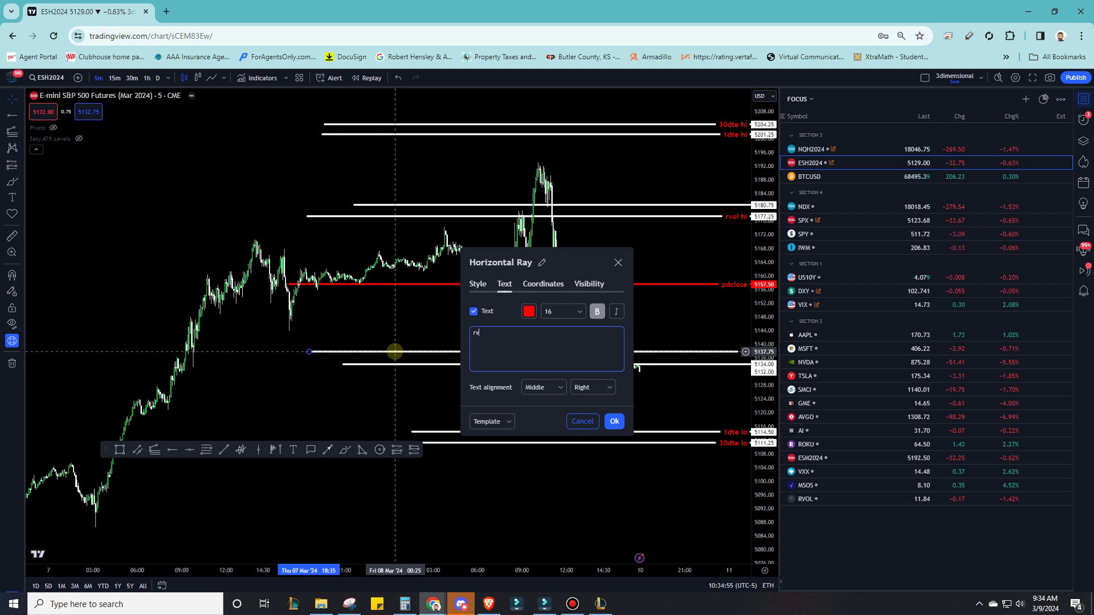
{"action": "type", "text": "rvol lo"}
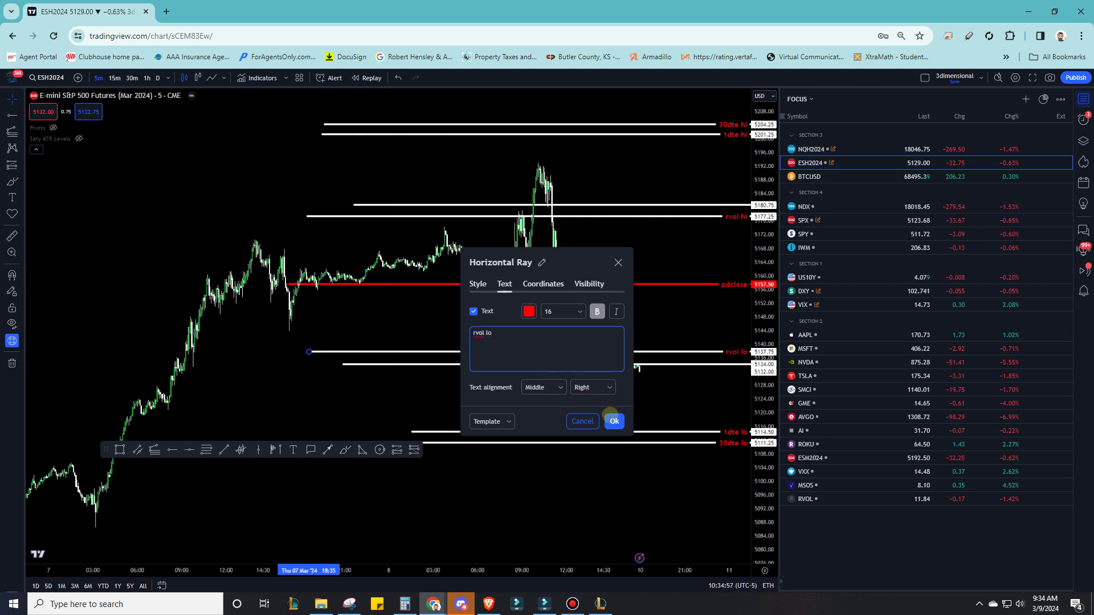
{"action": "left_click", "coordinate": [614, 421]}
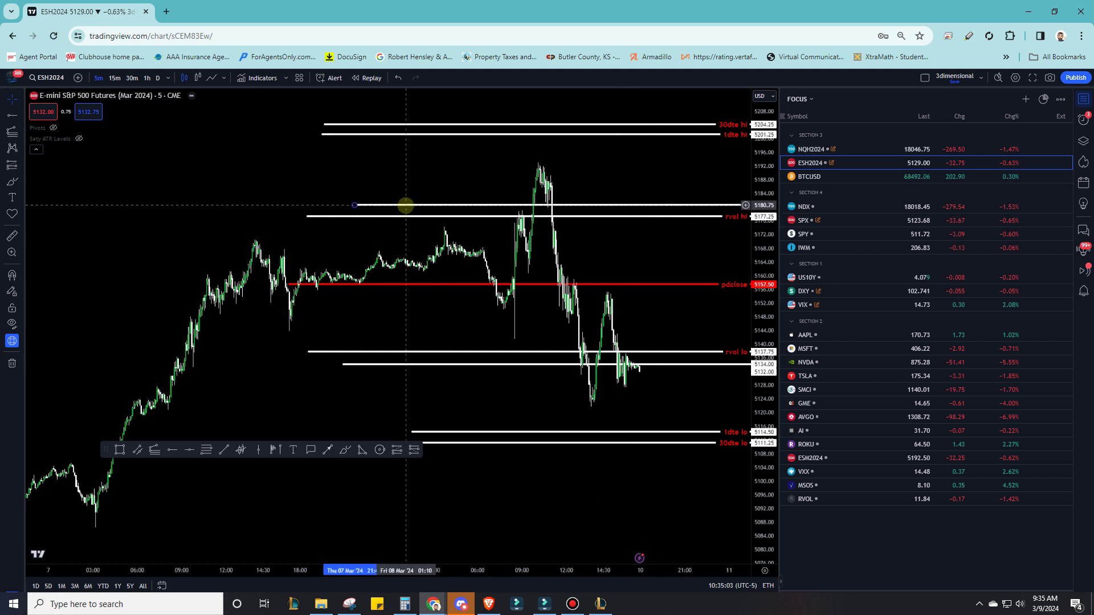
Step: Label the unlabelled horizontal ray just above the rvol hi line with the text "30dte 50% hi"
{"action": "double_click", "coordinate": [405, 204]}
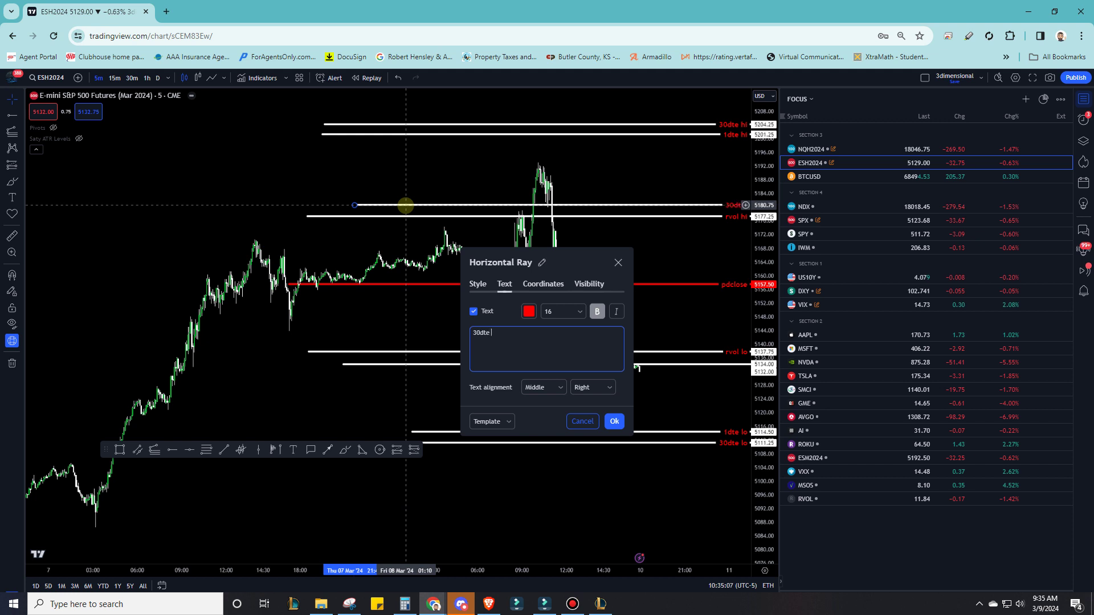
{"action": "type", "text": "30dte 50% hi"}
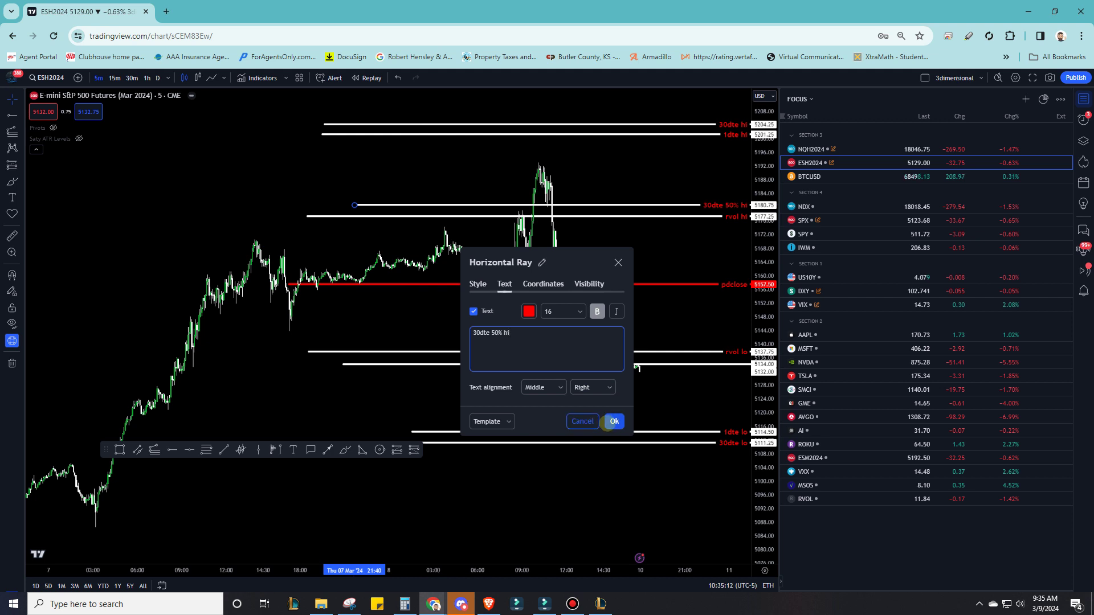
{"action": "left_click", "coordinate": [613, 421]}
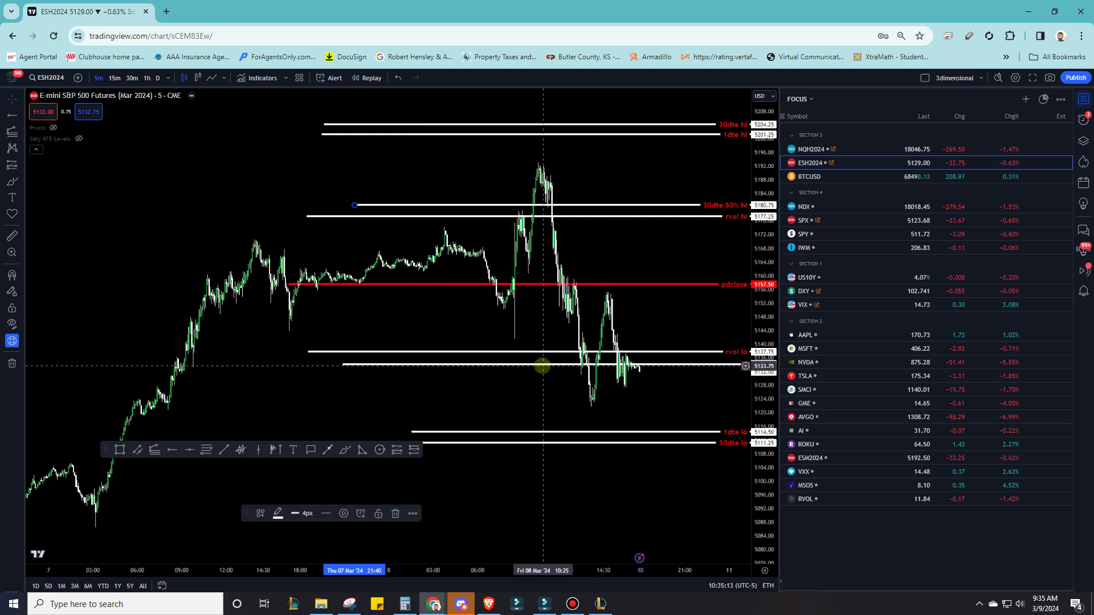
Step: Label the unlabelled horizontal ray just below the rvol lo line with the text "30 dte 50% lo"
{"action": "double_click", "coordinate": [545, 365]}
{"action": "type", "text": "3"}
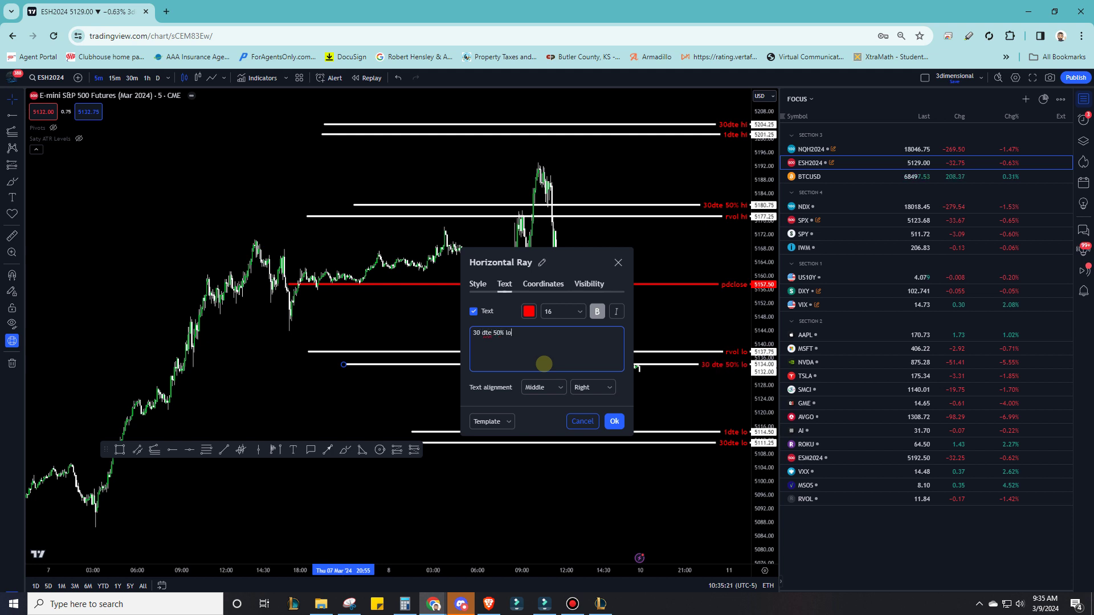
{"action": "left_click", "coordinate": [613, 421]}
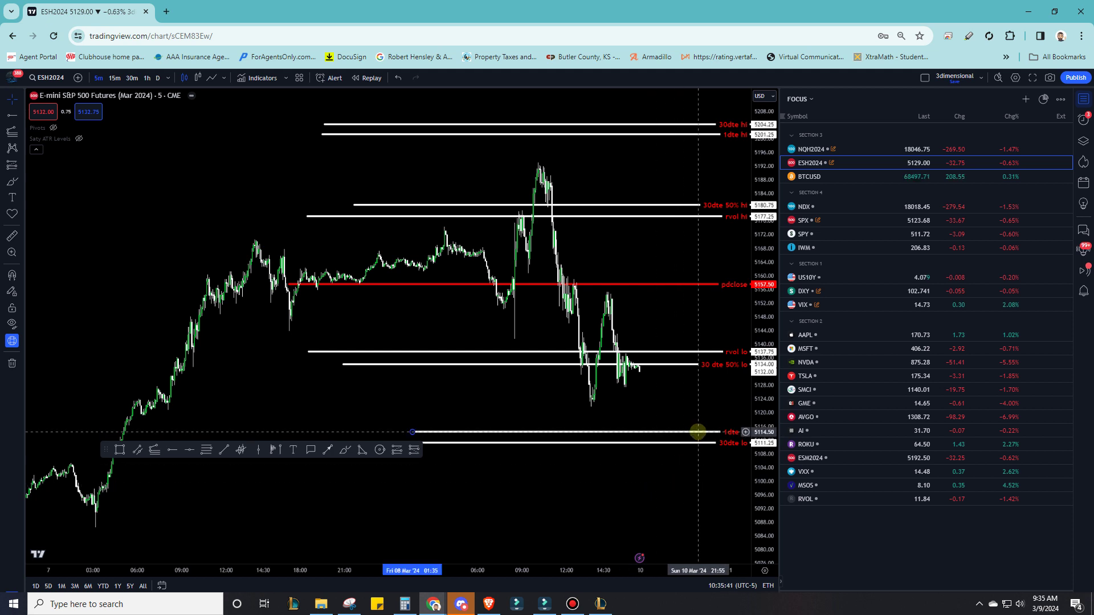
Step: Change the label of the 1dte lo horizontal ray to "1dte 50% lo"
{"action": "double_click", "coordinate": [697, 432]}
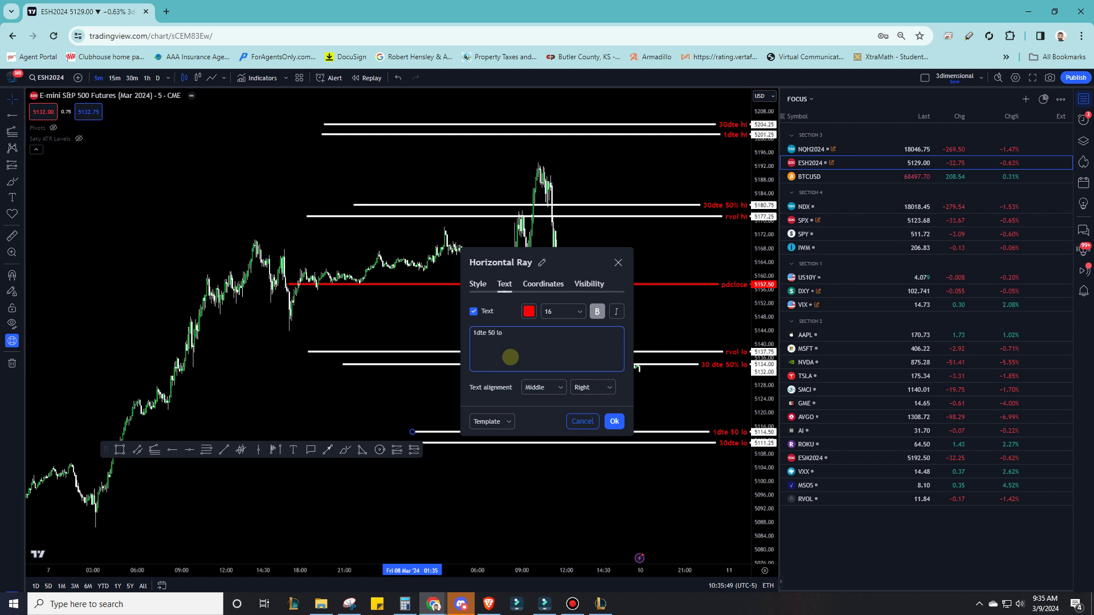
{"action": "type", "text": "50%"}
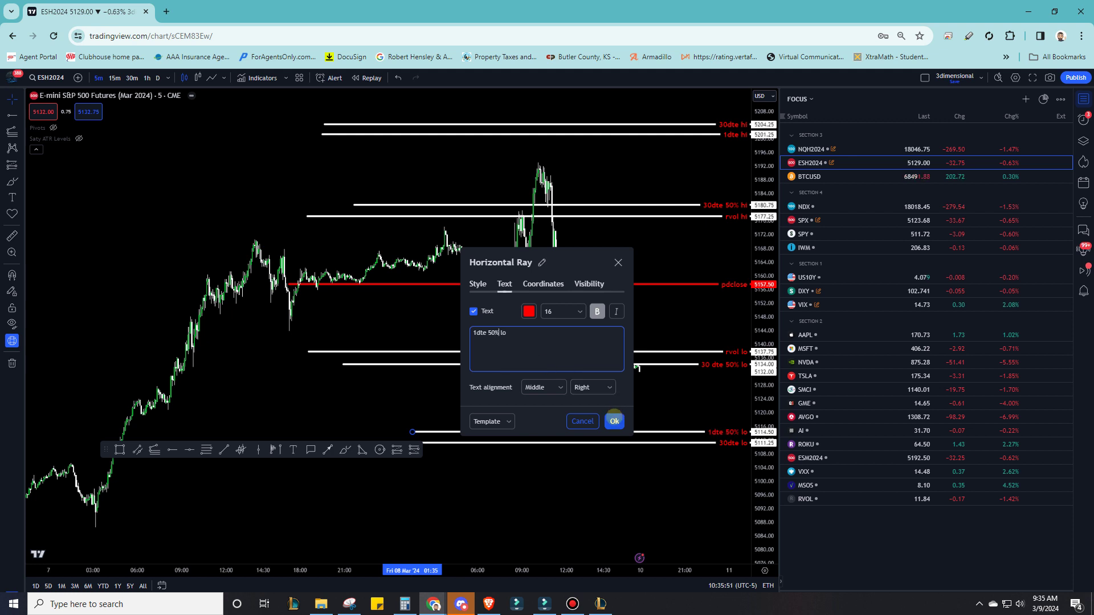
{"action": "left_click", "coordinate": [614, 421]}
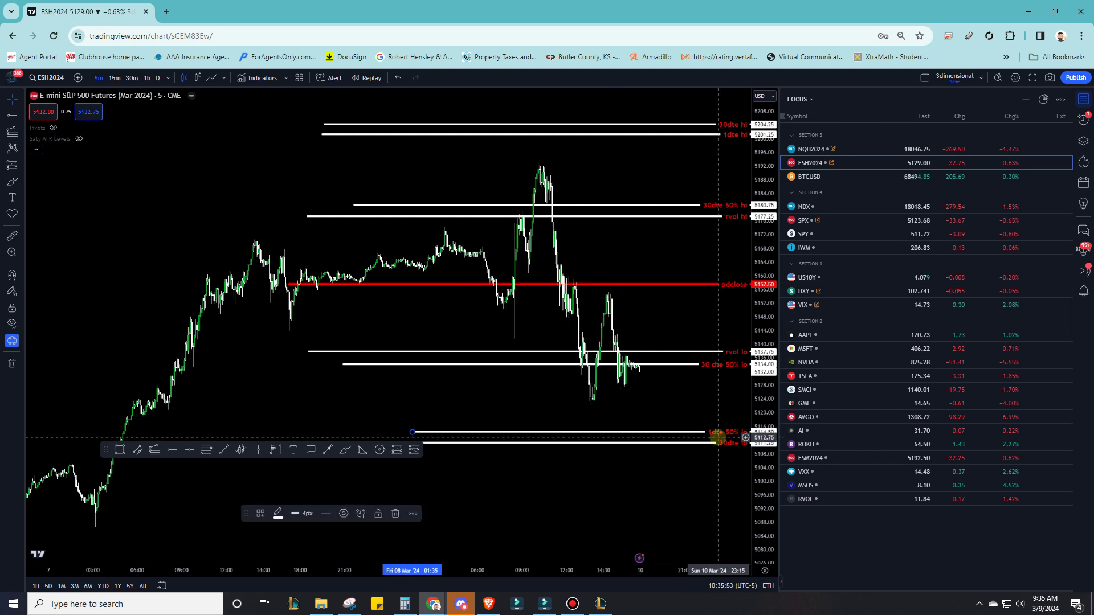
Step: Change the label of the 1dte hi horizontal ray to "1dte 50% hi"
{"action": "left_click", "coordinate": [665, 134]}
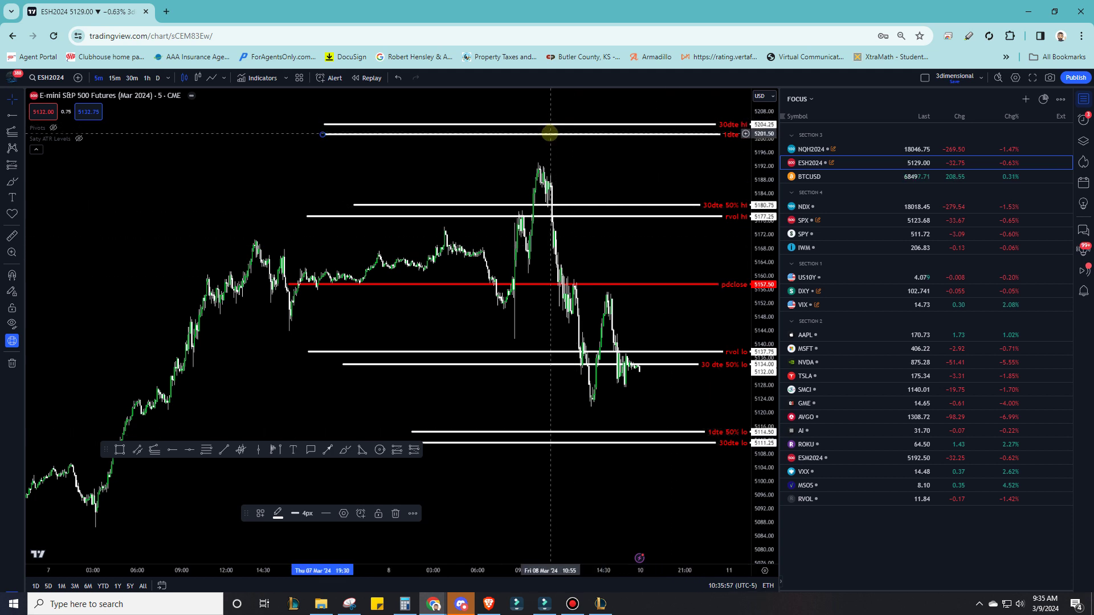
{"action": "double_click", "coordinate": [549, 135]}
{"action": "left_click", "coordinate": [499, 332]}
{"action": "left_click", "coordinate": [488, 332]}
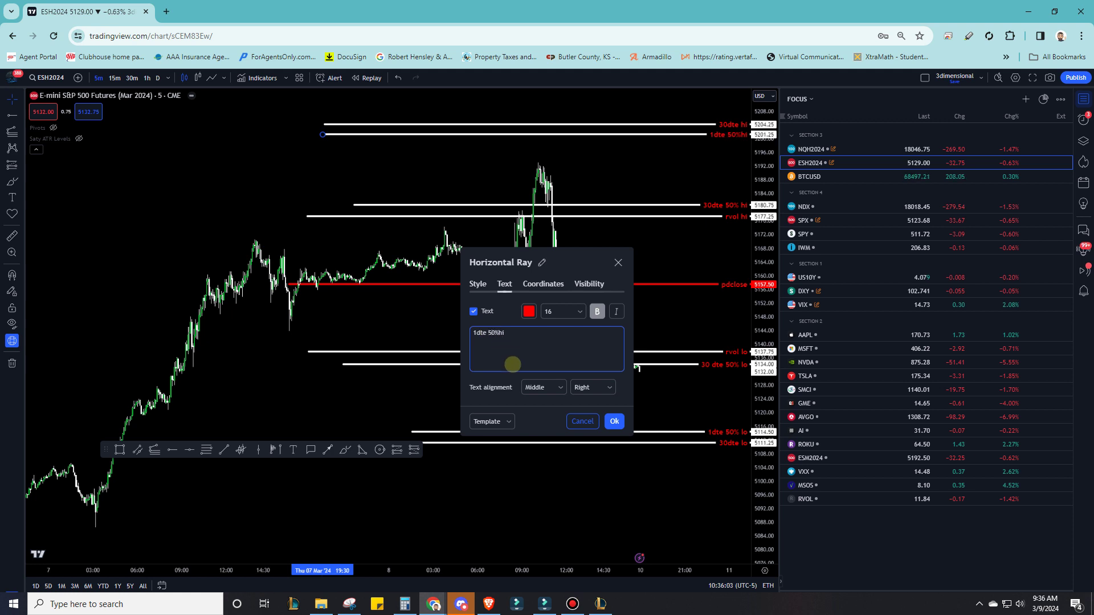
{"action": "left_click", "coordinate": [614, 421]}
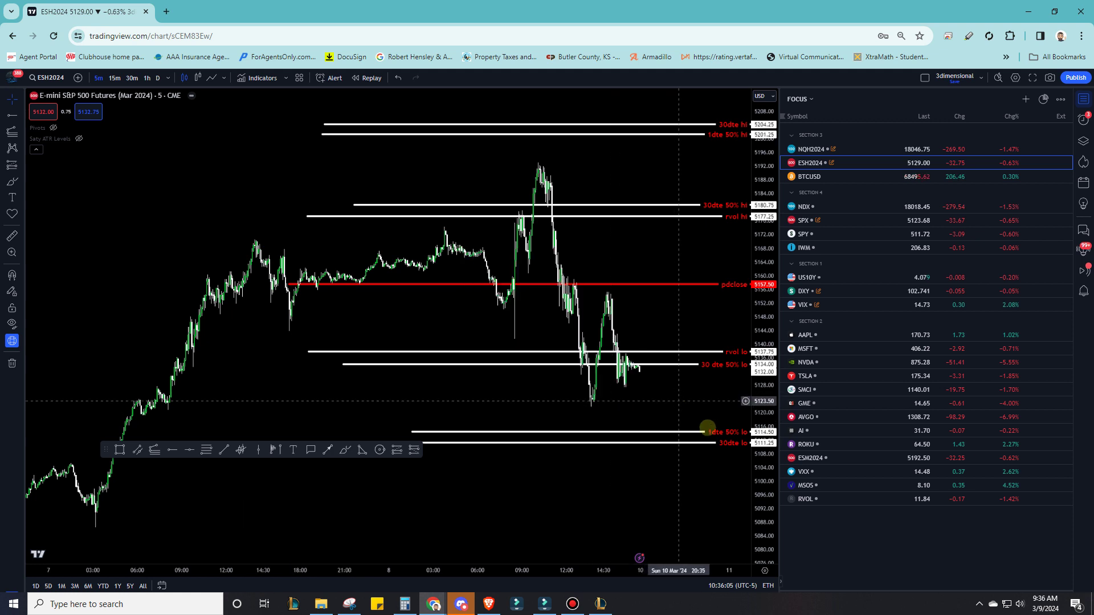
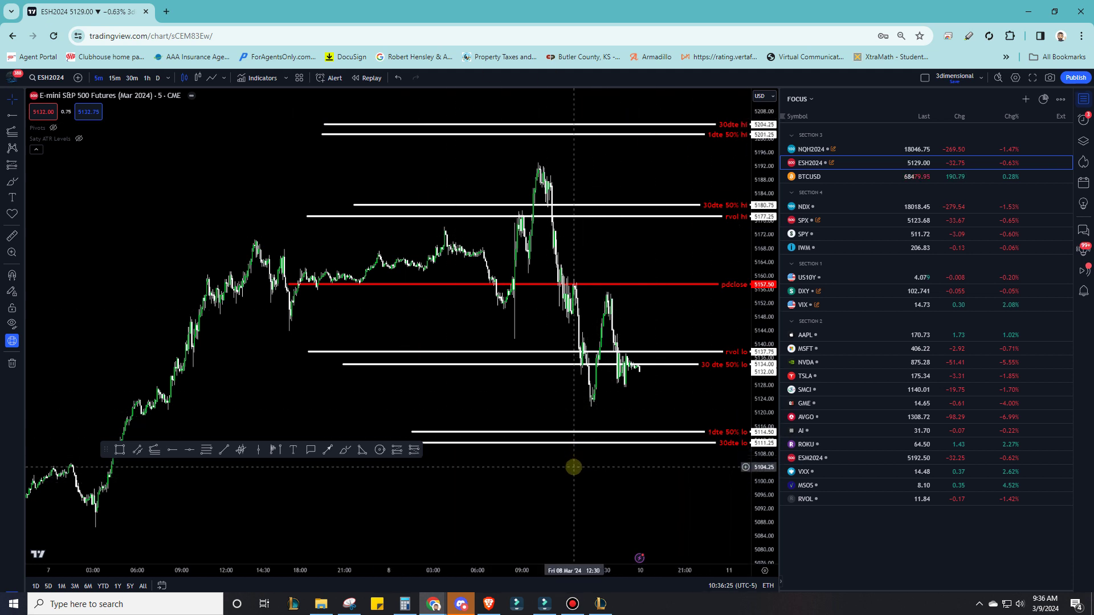
Step: Show the hidden Pivots indicator on the chart and review which levels are enabled in its settings
{"action": "left_click", "coordinate": [53, 128]}
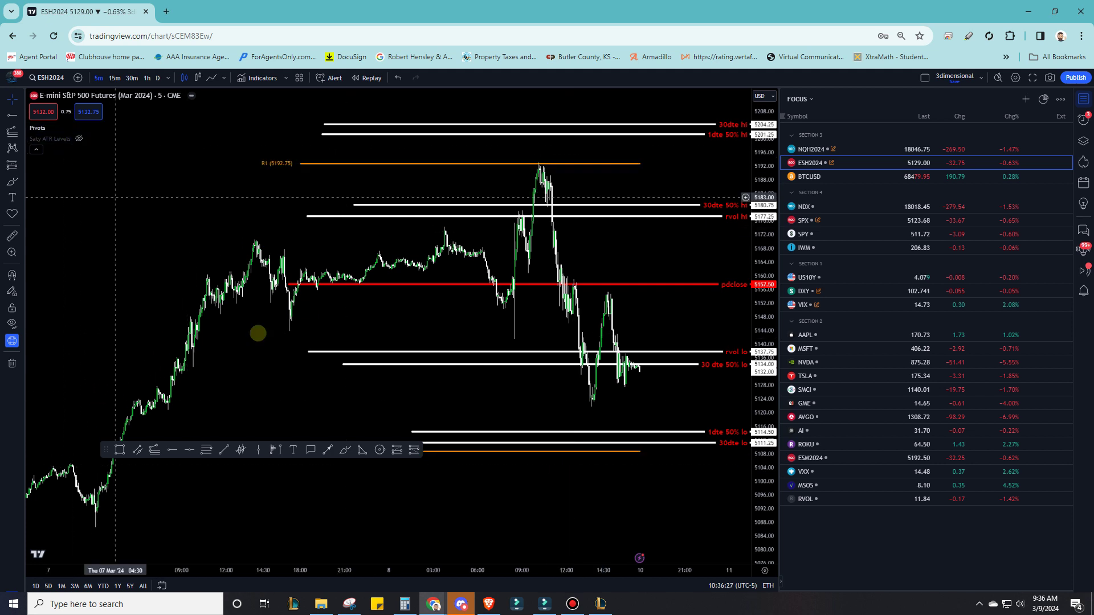
{"action": "left_click_drag", "start_coordinate": [477, 492], "coordinate": [536, 484]}
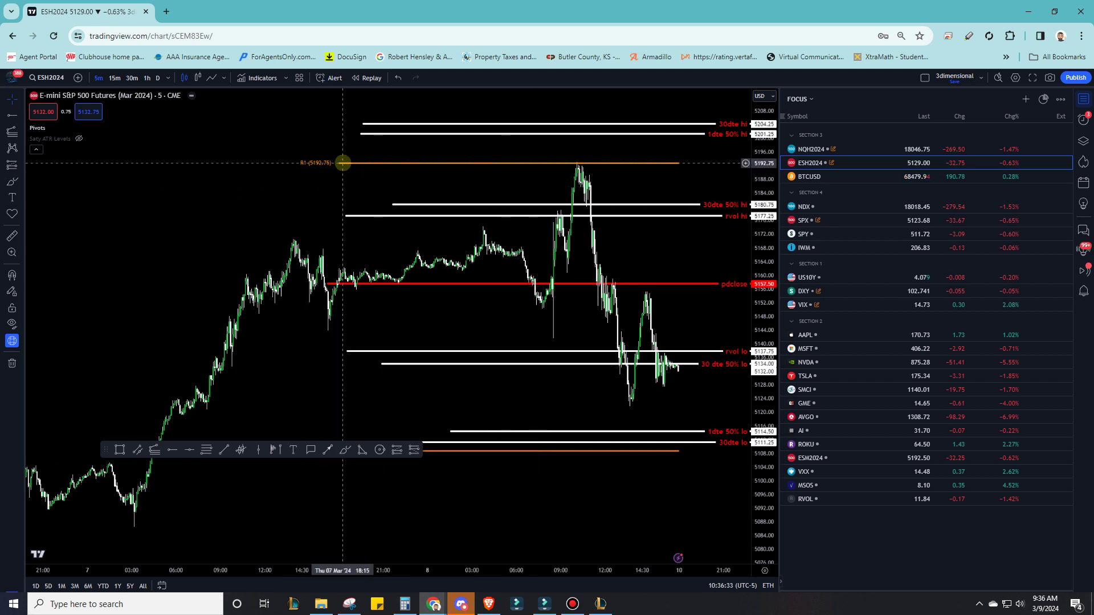
{"action": "double_click", "coordinate": [343, 163]}
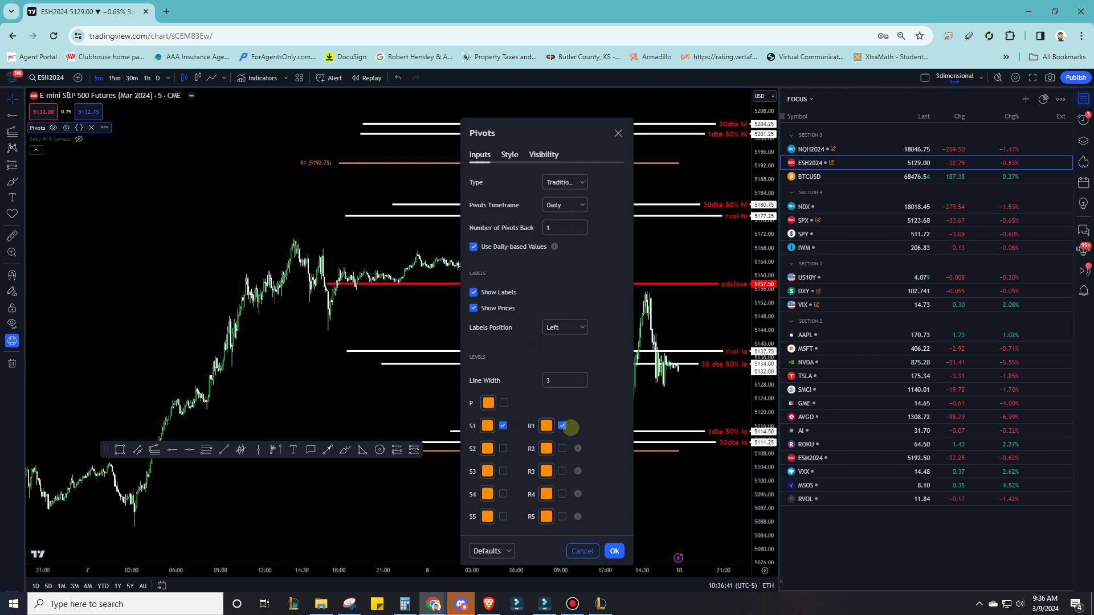
{"action": "left_click", "coordinate": [615, 550]}
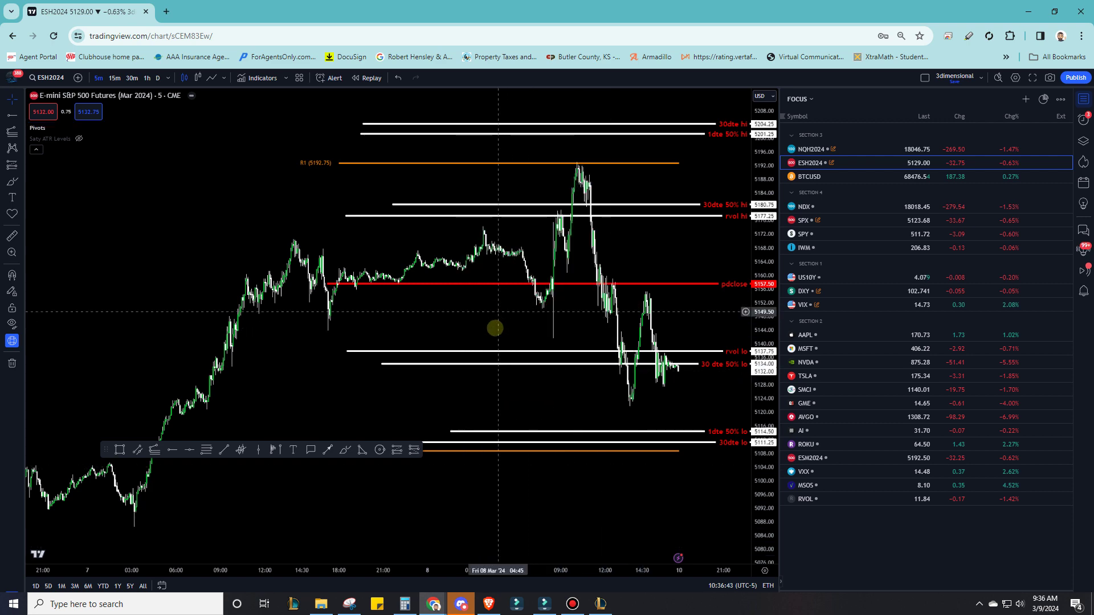
Step: Enable the R2 level in the Pivots indicator's settings
{"action": "mouse_move", "coordinate": [541, 404]}
{"action": "left_mouse_down"}
{"action": "mouse_move", "coordinate": [513, 384]}
{"action": "mouse_move", "coordinate": [530, 393]}
{"action": "left_mouse_up"}
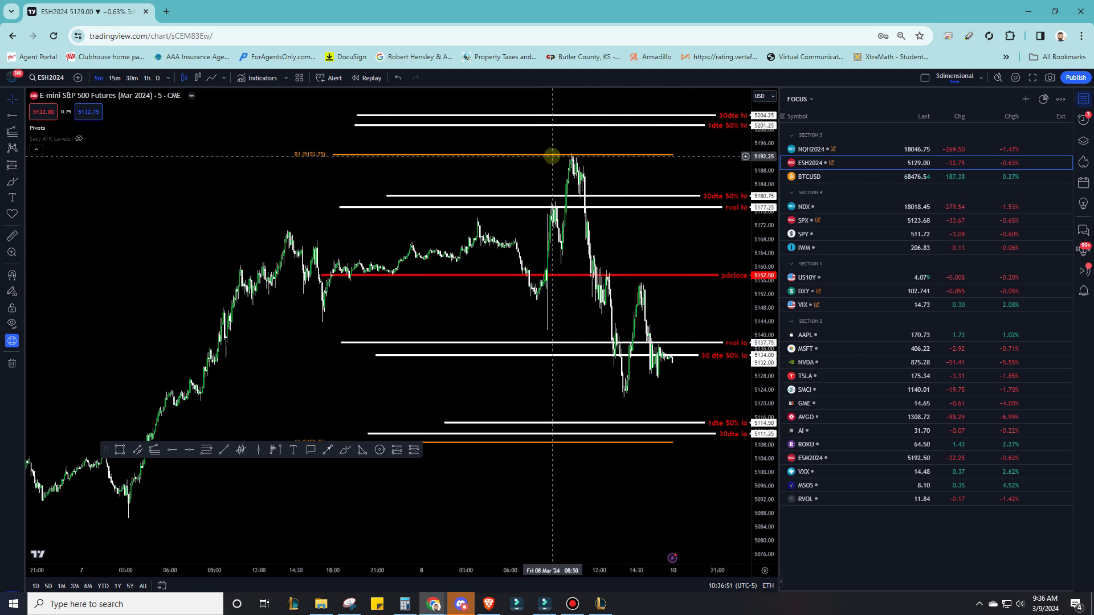
{"action": "left_click_drag", "start_coordinate": [546, 157], "coordinate": [516, 252]}
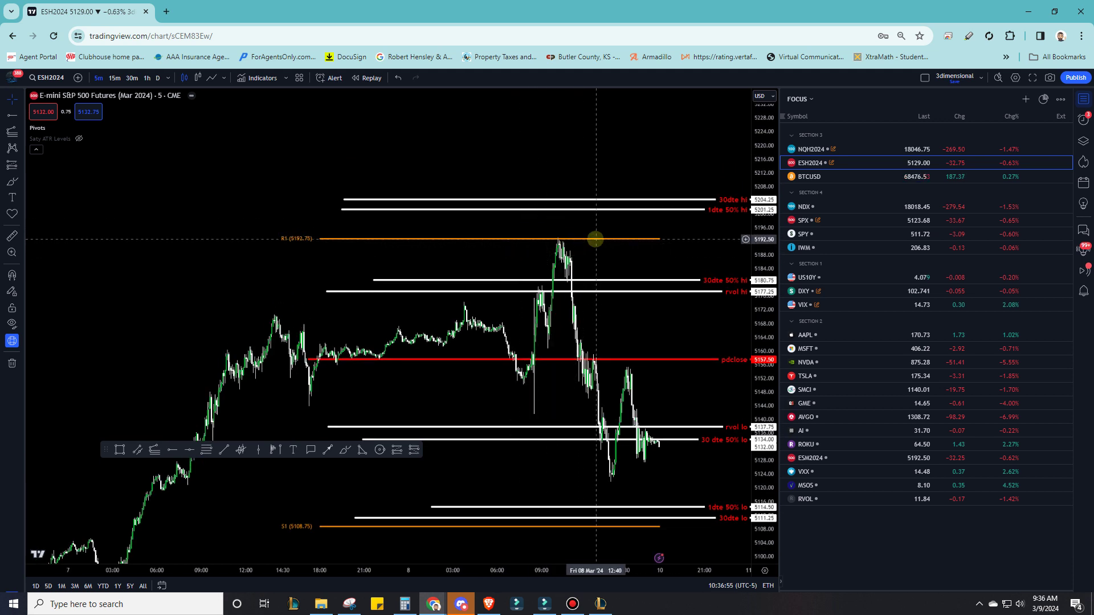
{"action": "double_click", "coordinate": [595, 239]}
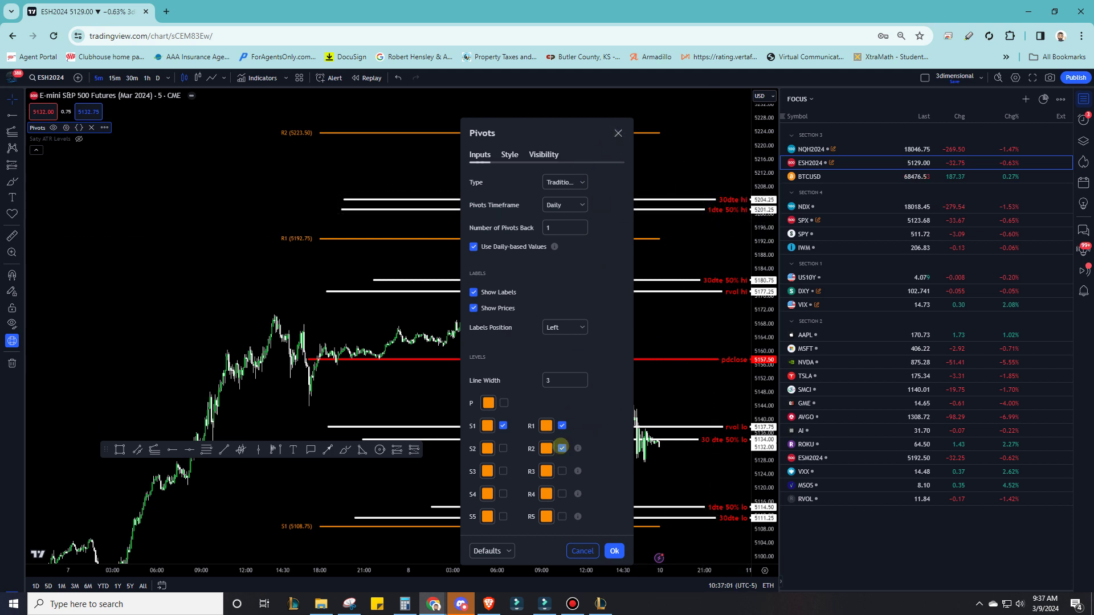
{"action": "left_click", "coordinate": [613, 550]}
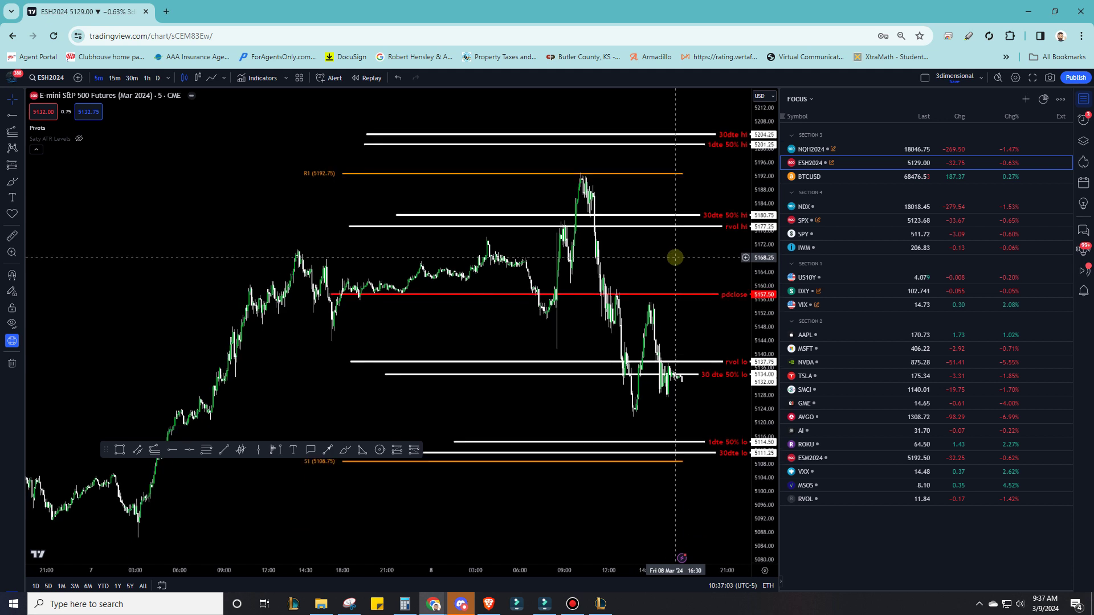
Step: Show the hidden Saty ATR Levels indicator on the chart
{"action": "left_click", "coordinate": [78, 139]}
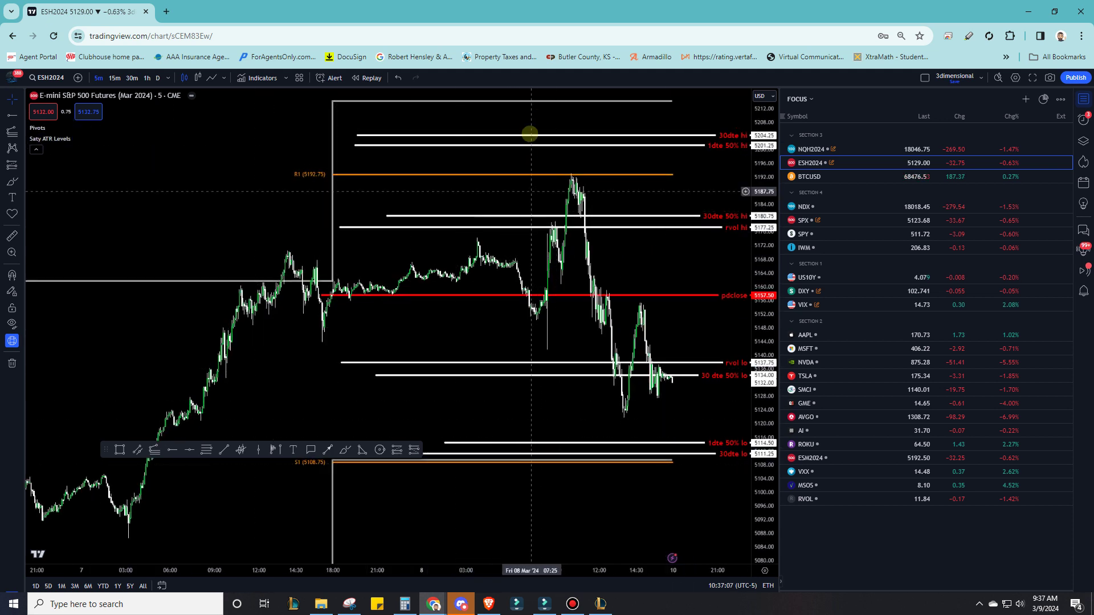
{"action": "scroll", "coordinate": [764, 305], "scroll_direction": "down", "scroll_amount": 2}
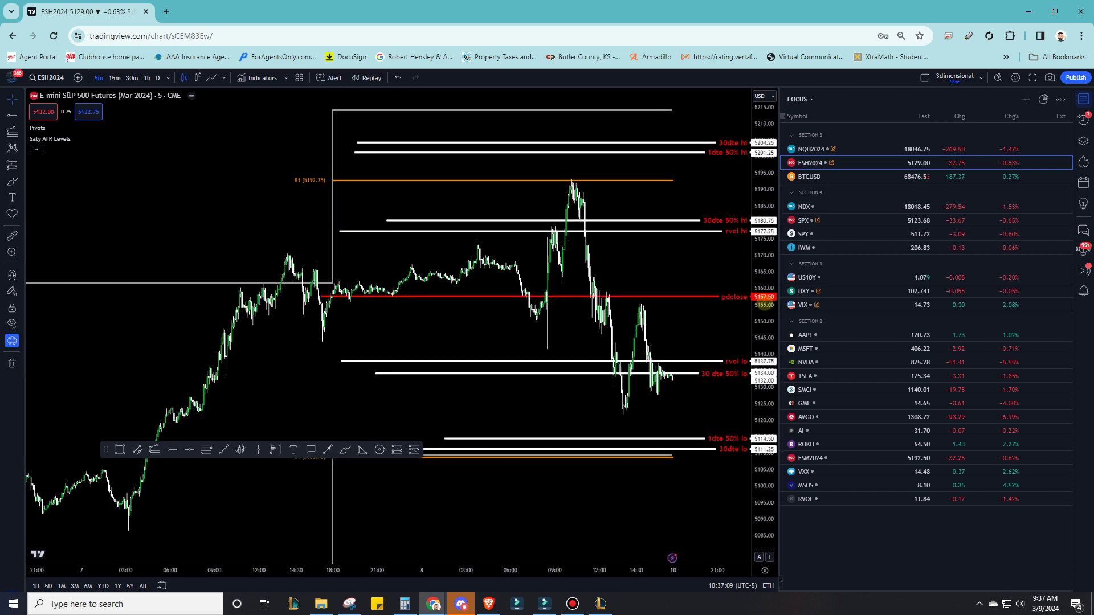
Step: Examine how Friday's price action lines up with the expected-move levels, the R1 pivot and the ATR levels
{"action": "mouse_move", "coordinate": [603, 508]}
{"action": "left_mouse_down"}
{"action": "mouse_move", "coordinate": [602, 518]}
{"action": "mouse_move", "coordinate": [583, 508]}
{"action": "mouse_move", "coordinate": [600, 511]}
{"action": "left_mouse_up"}
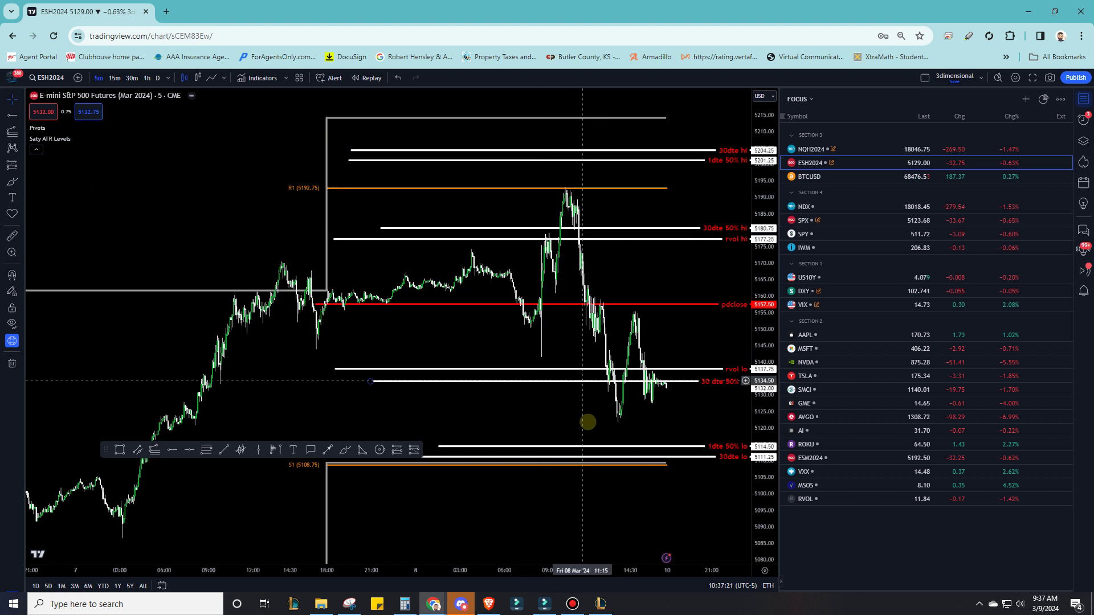
{"action": "mouse_move", "coordinate": [589, 423]}
{"action": "left_mouse_down"}
{"action": "mouse_move", "coordinate": [596, 389]}
{"action": "mouse_move", "coordinate": [586, 428]}
{"action": "left_mouse_up"}
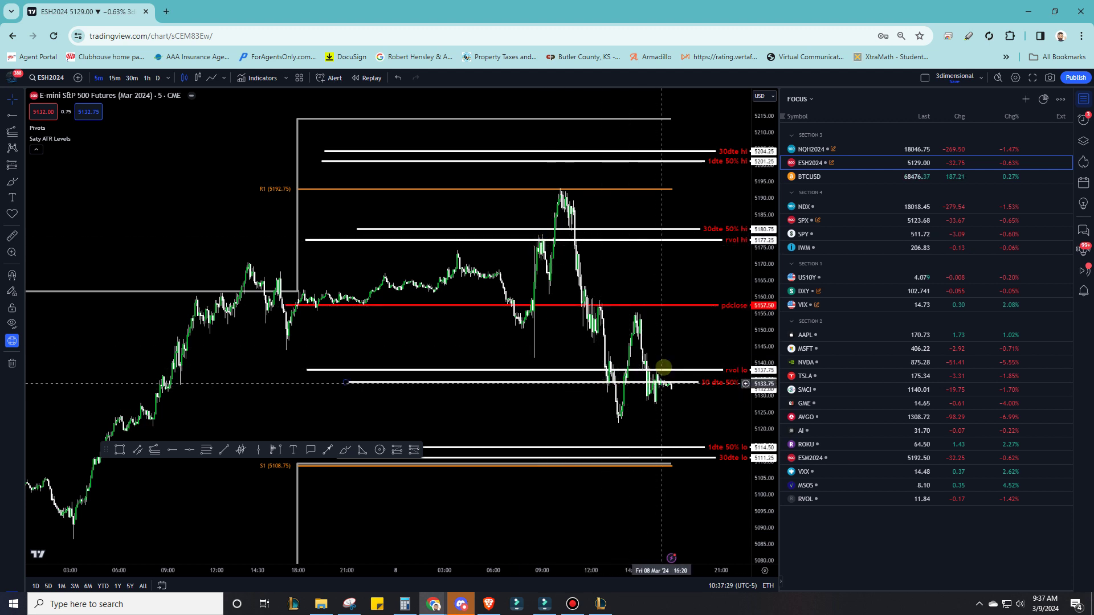
{"action": "mouse_move", "coordinate": [572, 434]}
{"action": "left_mouse_down"}
{"action": "mouse_move", "coordinate": [574, 388]}
{"action": "mouse_move", "coordinate": [574, 432]}
{"action": "mouse_move", "coordinate": [572, 414]}
{"action": "left_mouse_up"}
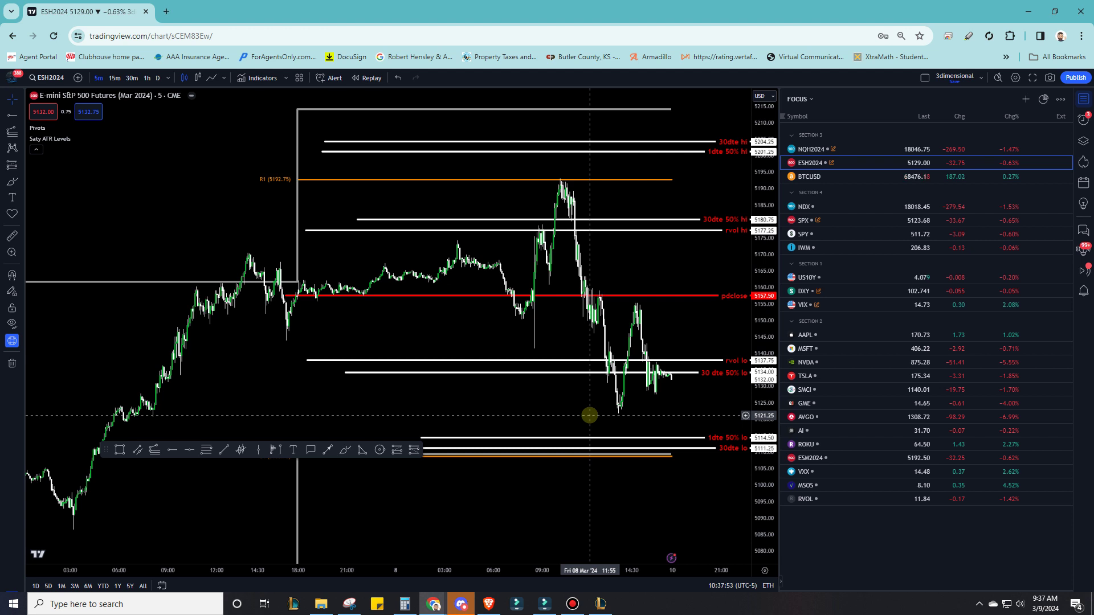
{"action": "scroll", "coordinate": [537, 313], "scroll_direction": "up", "scroll_amount": 3}
{"action": "left_click_drag", "start_coordinate": [537, 347], "coordinate": [562, 204]}
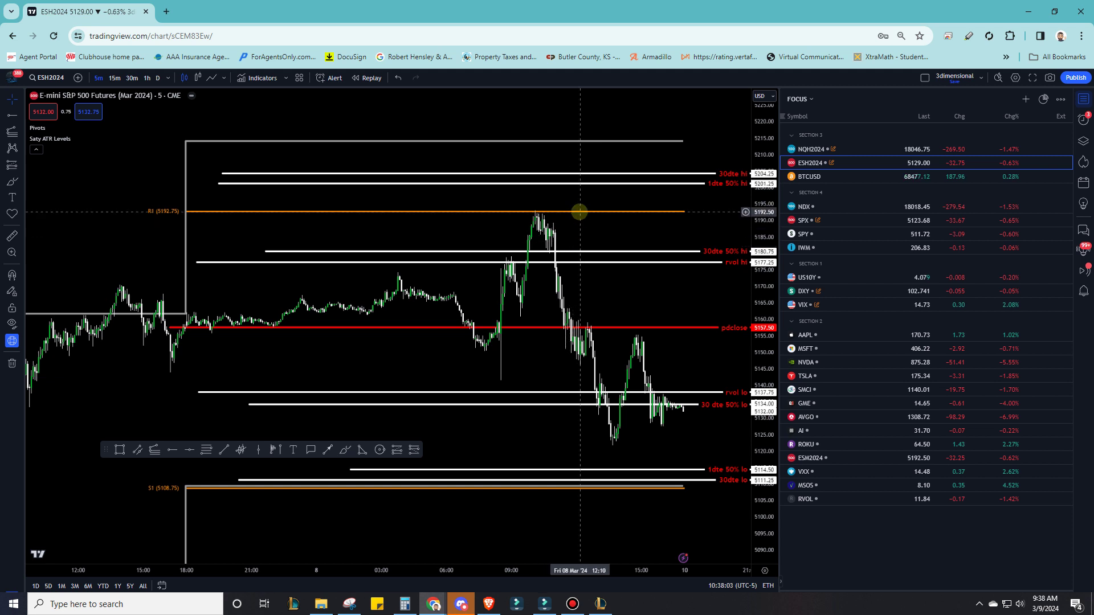
{"action": "left_click_drag", "start_coordinate": [563, 260], "coordinate": [601, 236]}
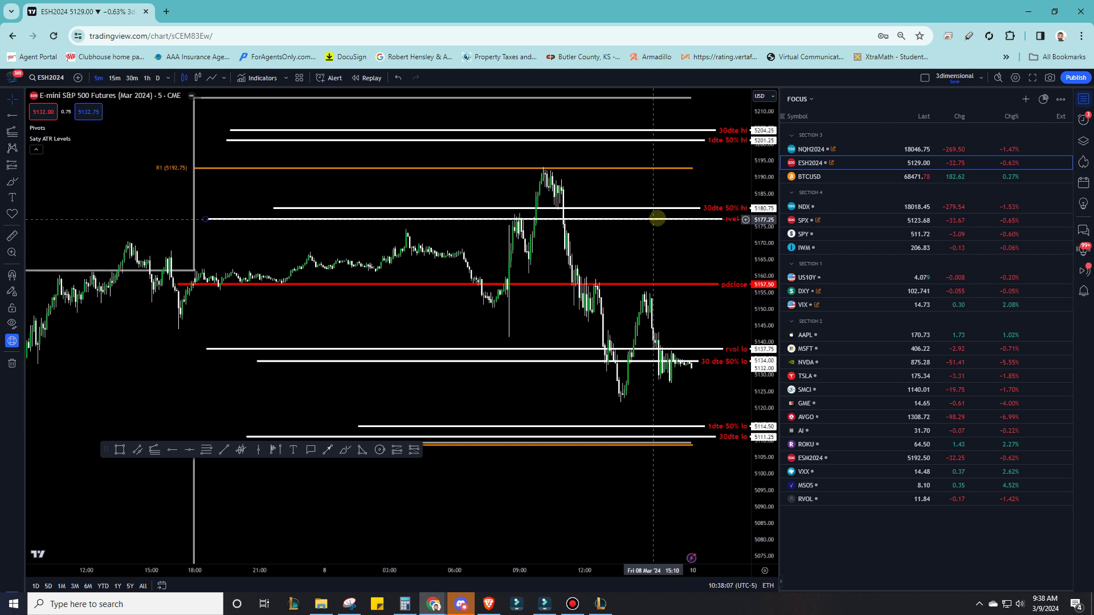
{"action": "left_click", "coordinate": [661, 218]}
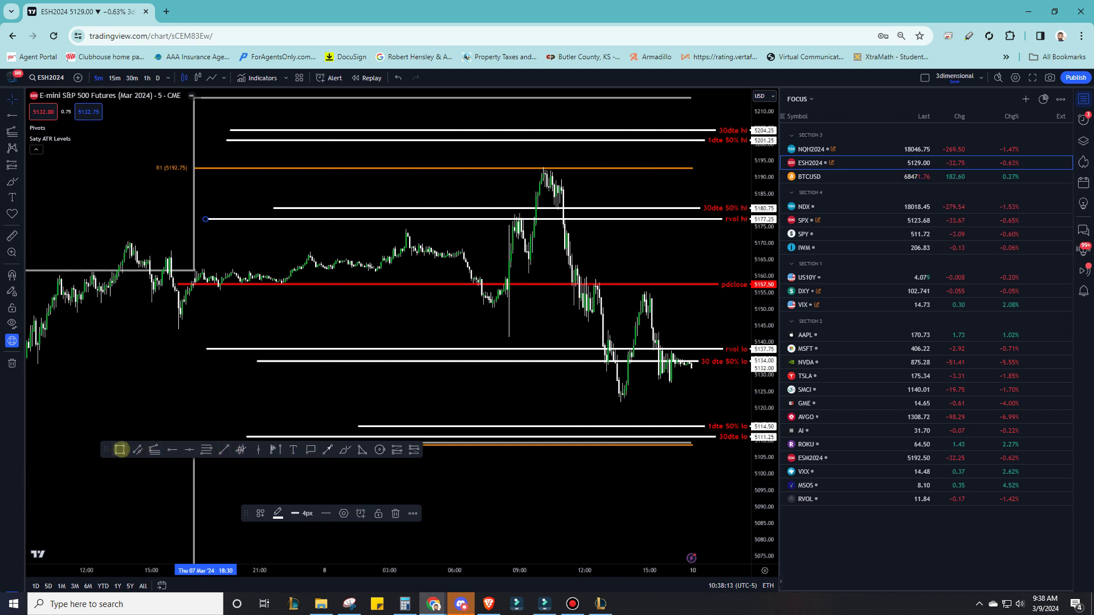
Step: Draw two non-extended rectangles, one over Friday's high from about 5179 to 5193 and one over the low beneath the 30 dte 50% lo line
{"action": "left_click", "coordinate": [120, 450]}
{"action": "left_click_drag", "start_coordinate": [516, 167], "coordinate": [577, 214]}
{"action": "double_click", "coordinate": [573, 208]}
{"action": "left_click", "coordinate": [488, 341]}
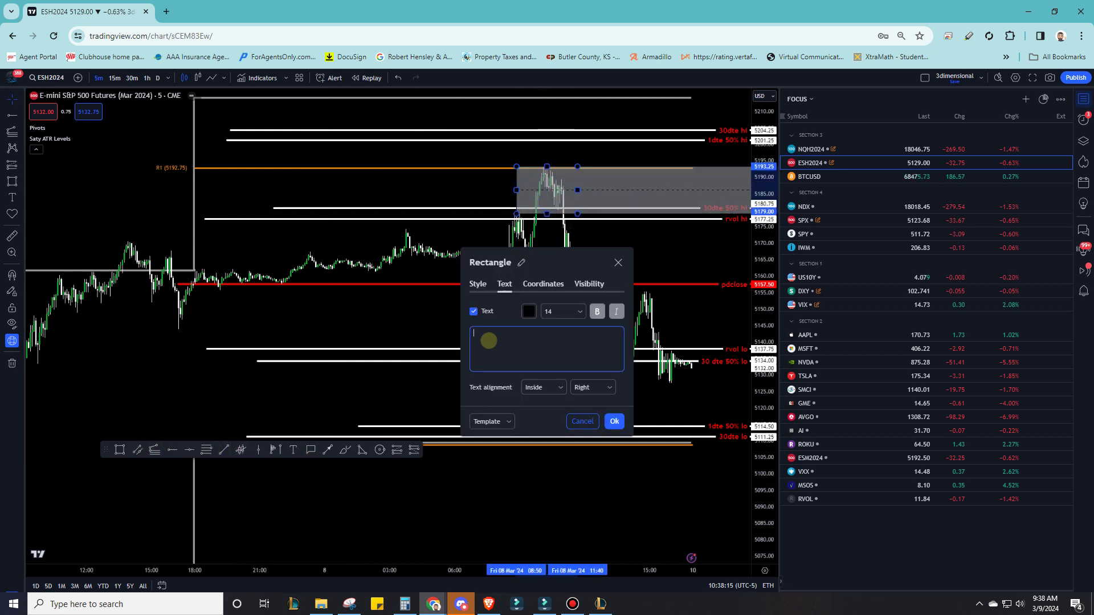
{"action": "left_click", "coordinate": [478, 284]}
{"action": "left_click", "coordinate": [506, 376]}
{"action": "left_click", "coordinate": [613, 437]}
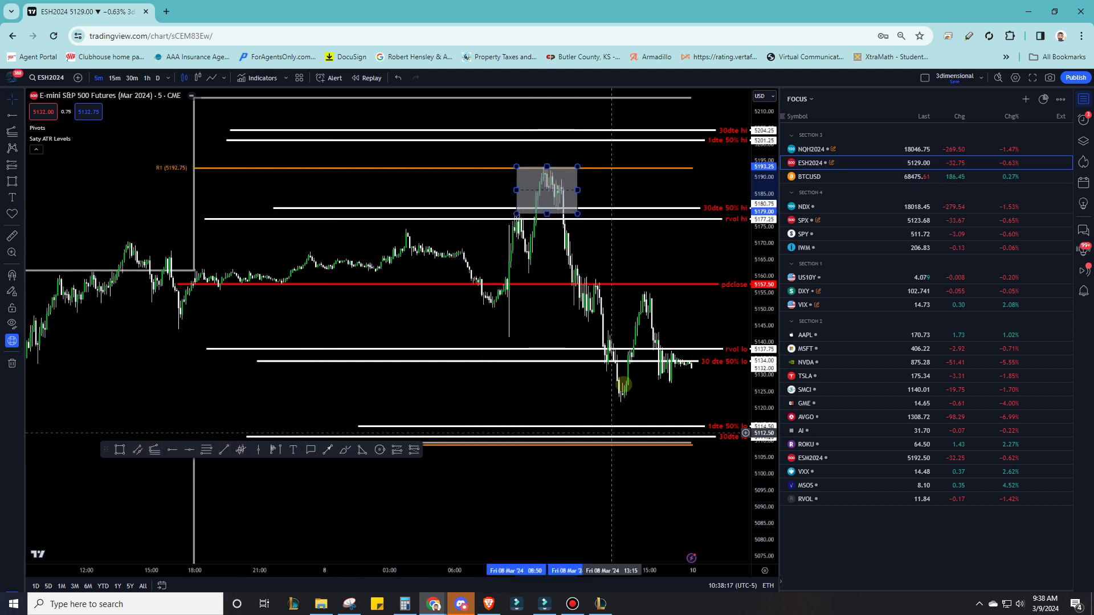
{"action": "left_click", "coordinate": [120, 449]}
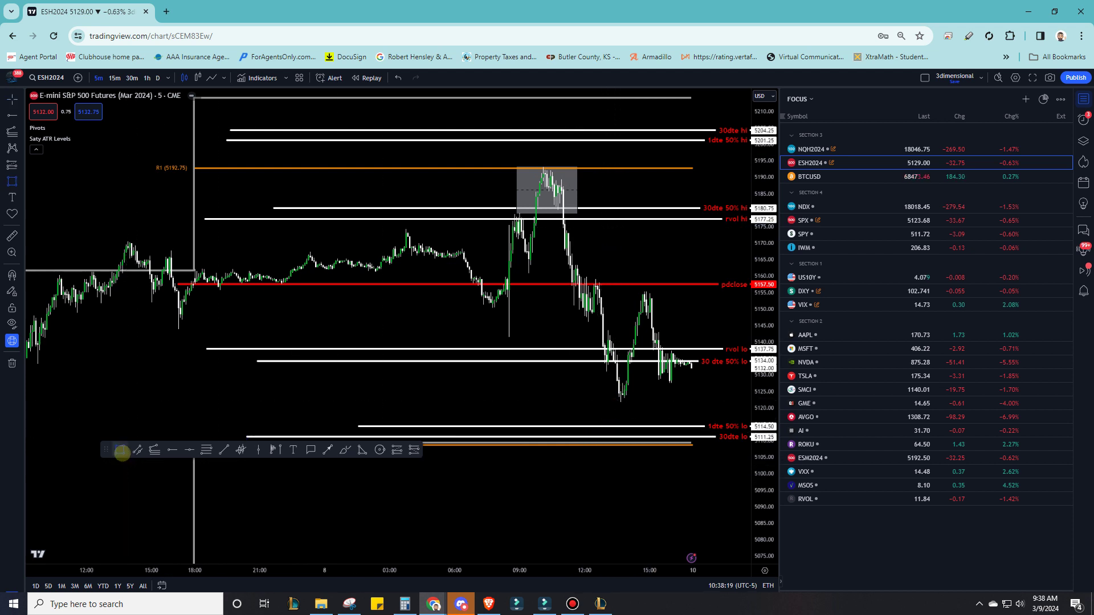
{"action": "mouse_move", "coordinate": [577, 363]}
{"action": "left_mouse_down"}
{"action": "mouse_move", "coordinate": [665, 404]}
{"action": "mouse_move", "coordinate": [712, 405]}
{"action": "left_mouse_up"}
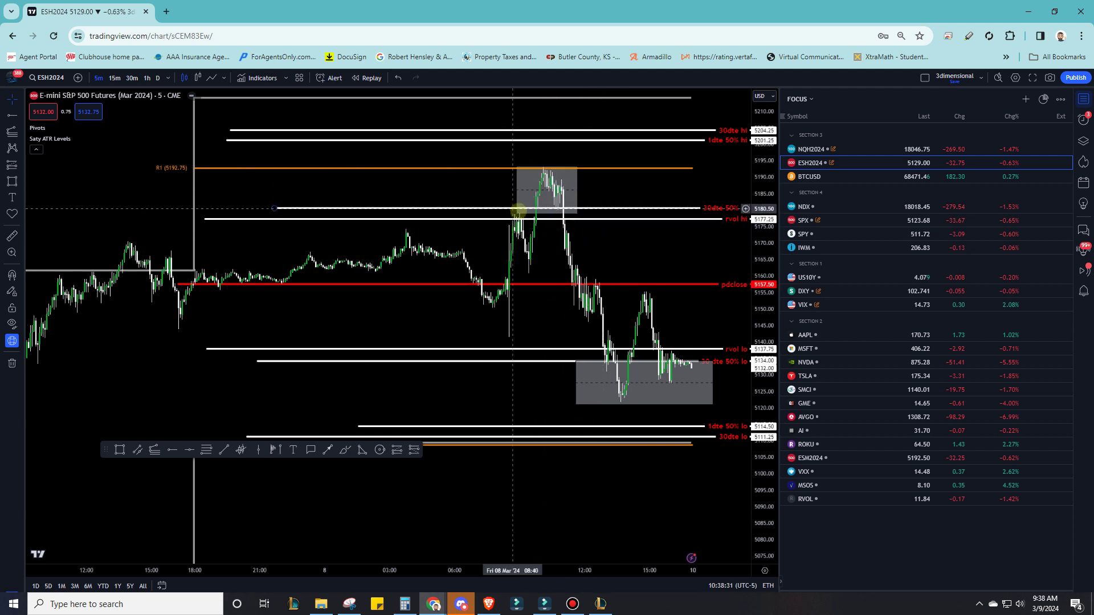
Step: Examine the two highlighted zones against the rvol, 30dte and 1dte levels, the pivots and the ATR levels
{"action": "left_click_drag", "start_coordinate": [621, 254], "coordinate": [619, 260]}
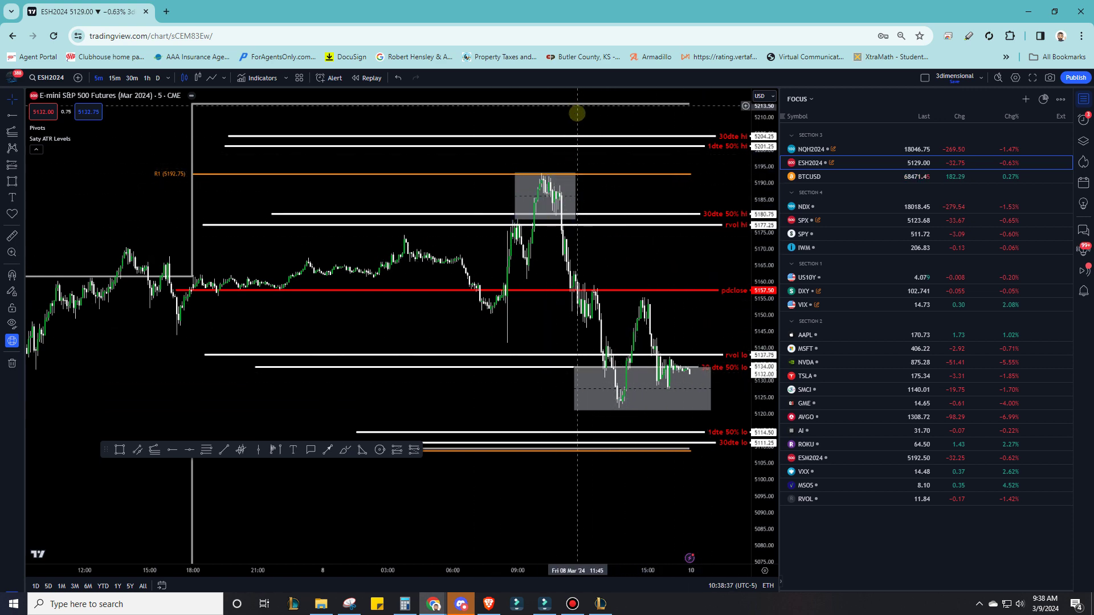
{"action": "left_click_drag", "start_coordinate": [602, 244], "coordinate": [598, 228]}
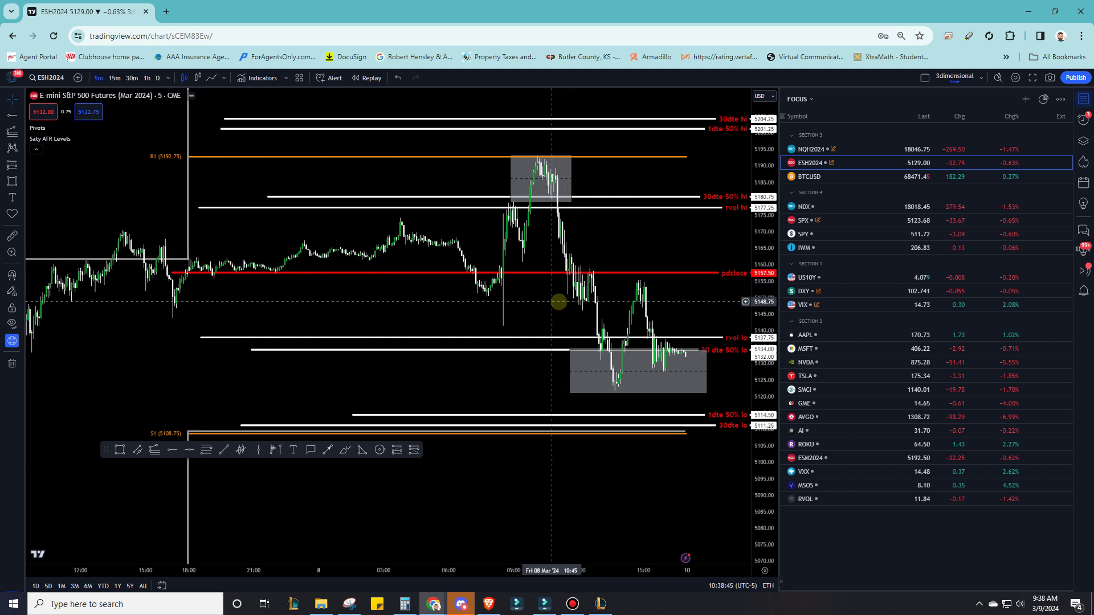
{"action": "left_click_drag", "start_coordinate": [549, 300], "coordinate": [554, 305]}
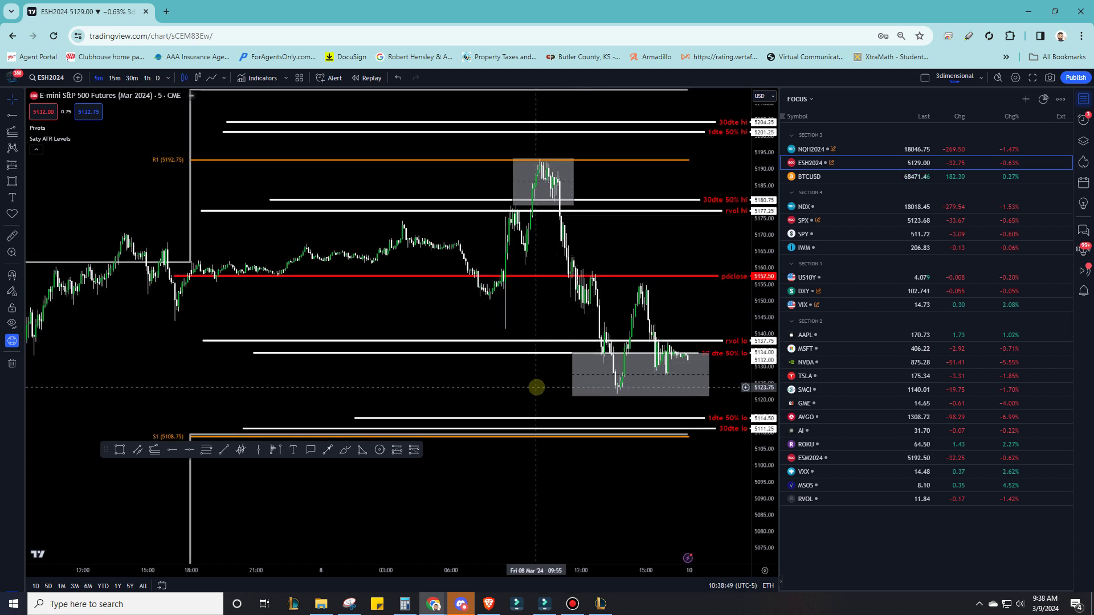
{"action": "left_click_drag", "start_coordinate": [552, 386], "coordinate": [598, 328]}
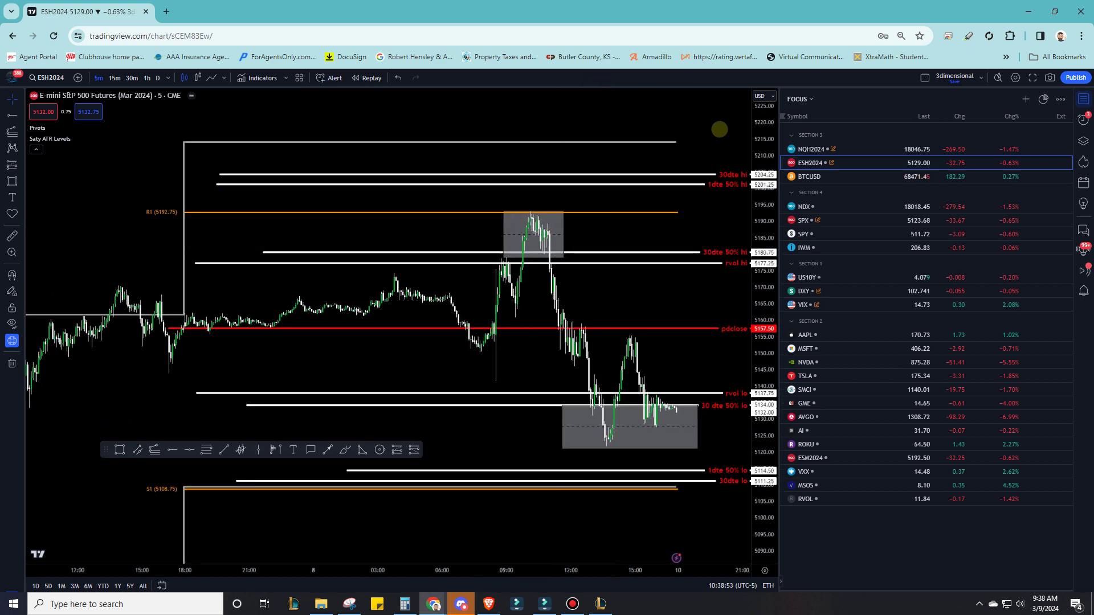
{"action": "scroll", "coordinate": [694, 163], "scroll_direction": "down", "scroll_amount": 2}
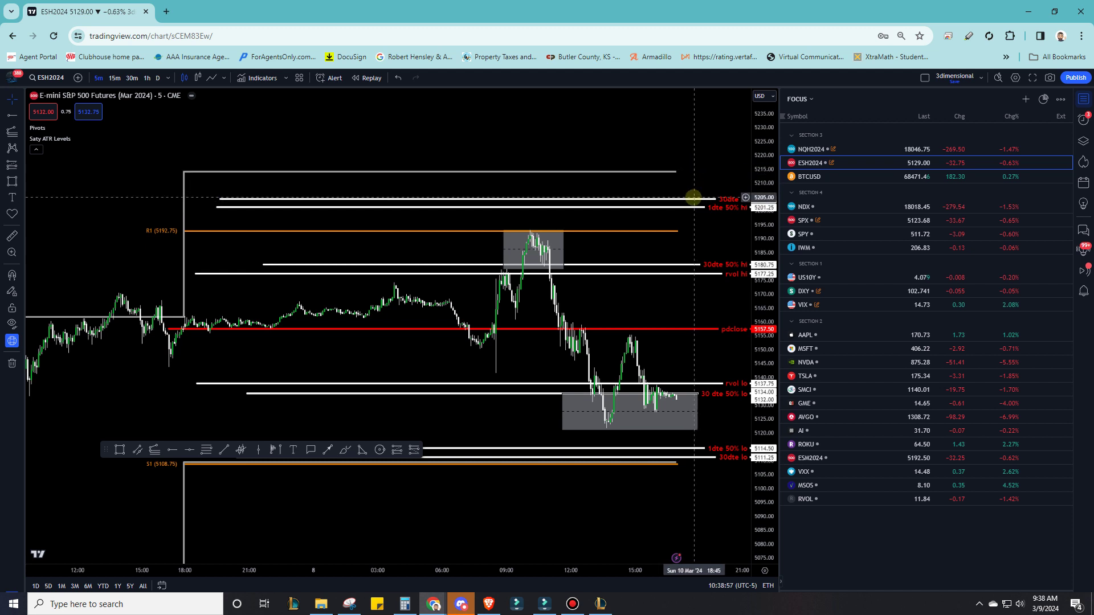
{"action": "left_click_drag", "start_coordinate": [753, 249], "coordinate": [691, 212]}
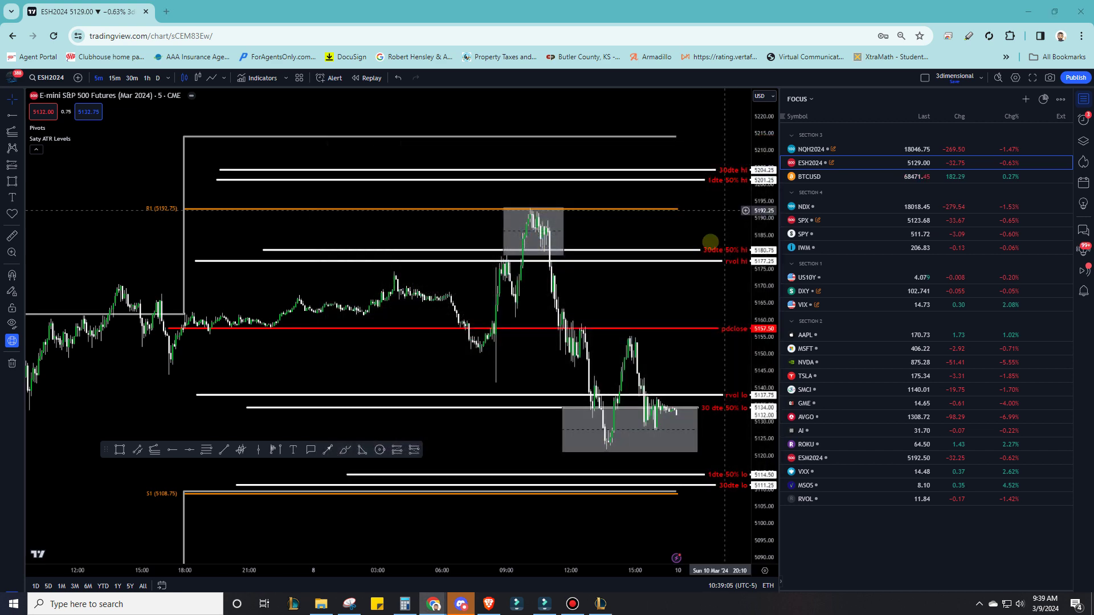
{"action": "left_click_drag", "start_coordinate": [709, 245], "coordinate": [701, 178]}
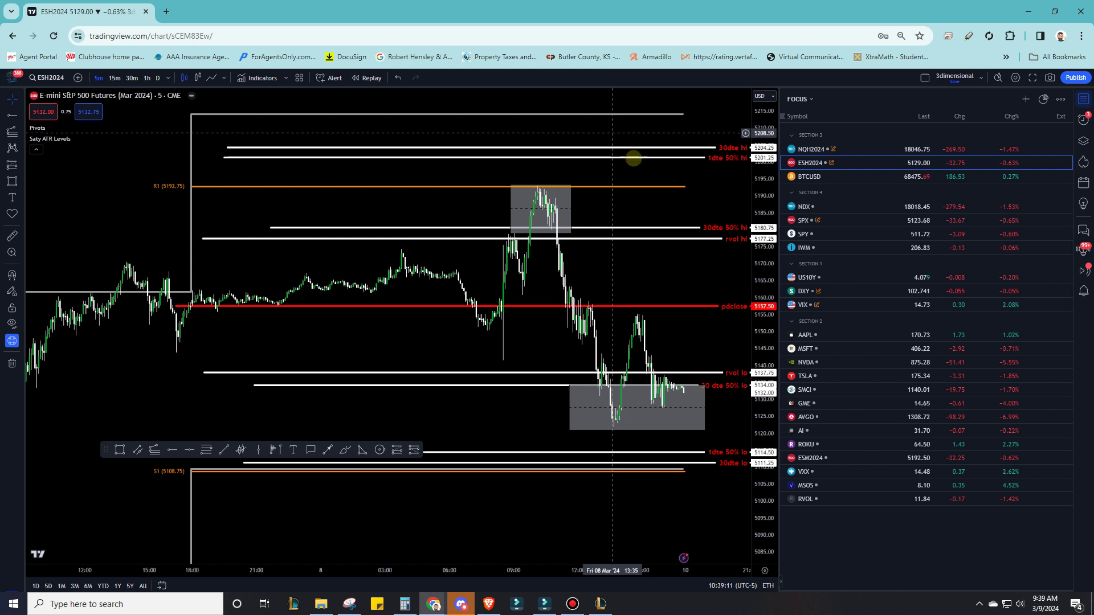
{"action": "left_click_drag", "start_coordinate": [538, 208], "coordinate": [537, 224]}
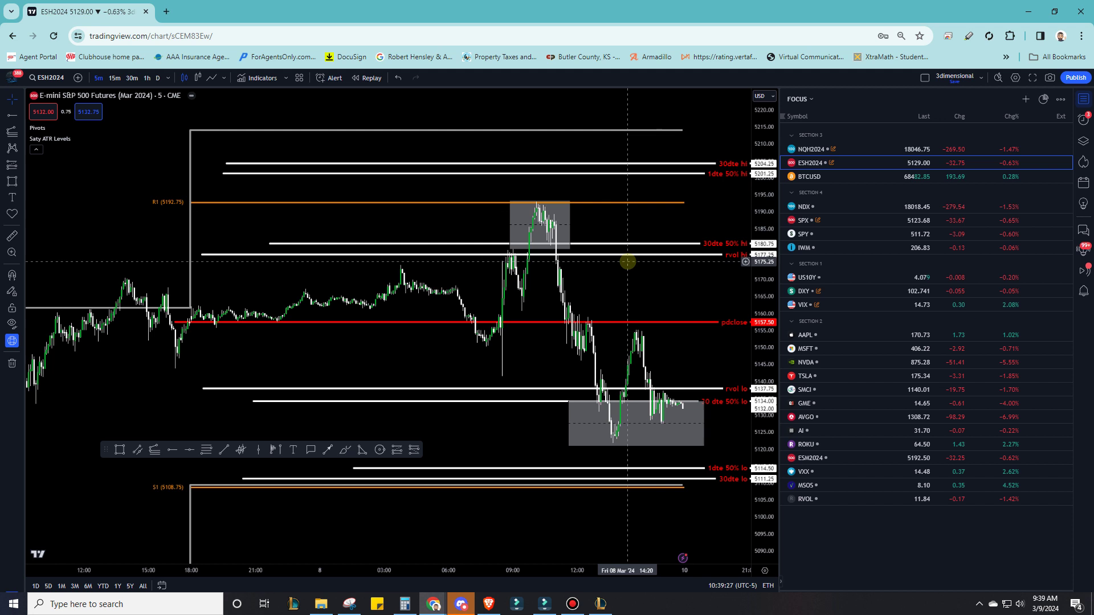
Step: Remove all drawings from the ESH2024 chart and hide the Saty ATR Levels and Pivots indicators
{"action": "left_click", "coordinate": [13, 361]}
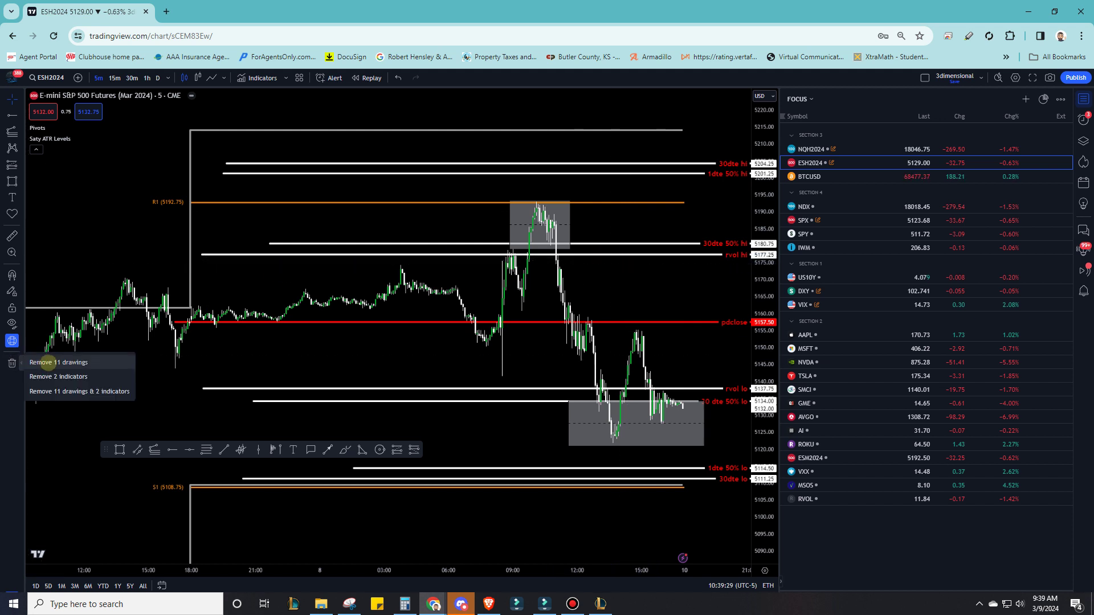
{"action": "left_click", "coordinate": [50, 362]}
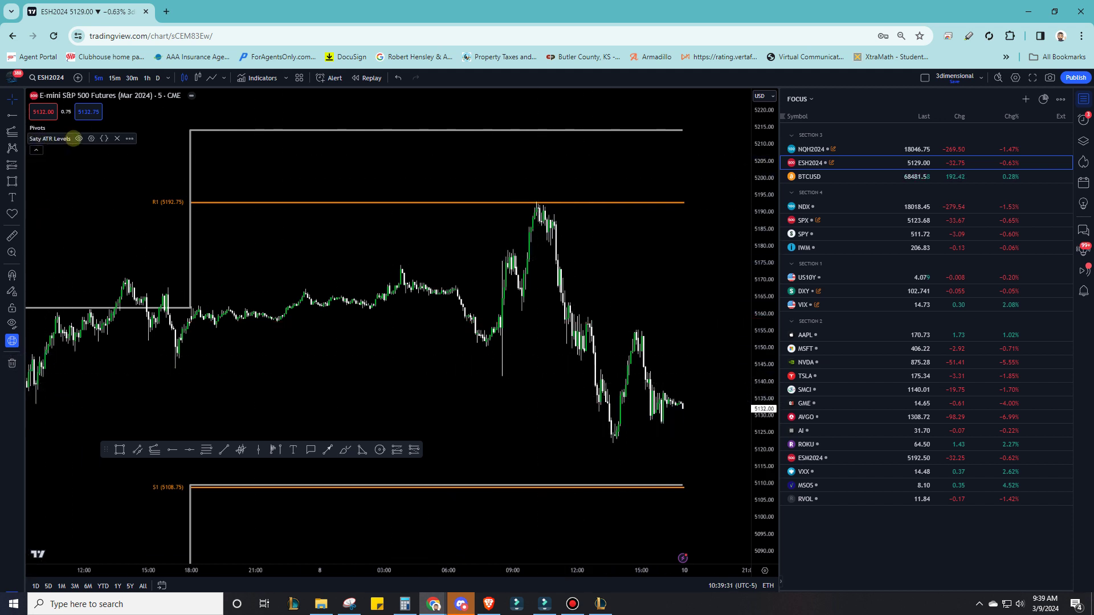
{"action": "left_click", "coordinate": [53, 139]}
{"action": "left_click", "coordinate": [53, 128]}
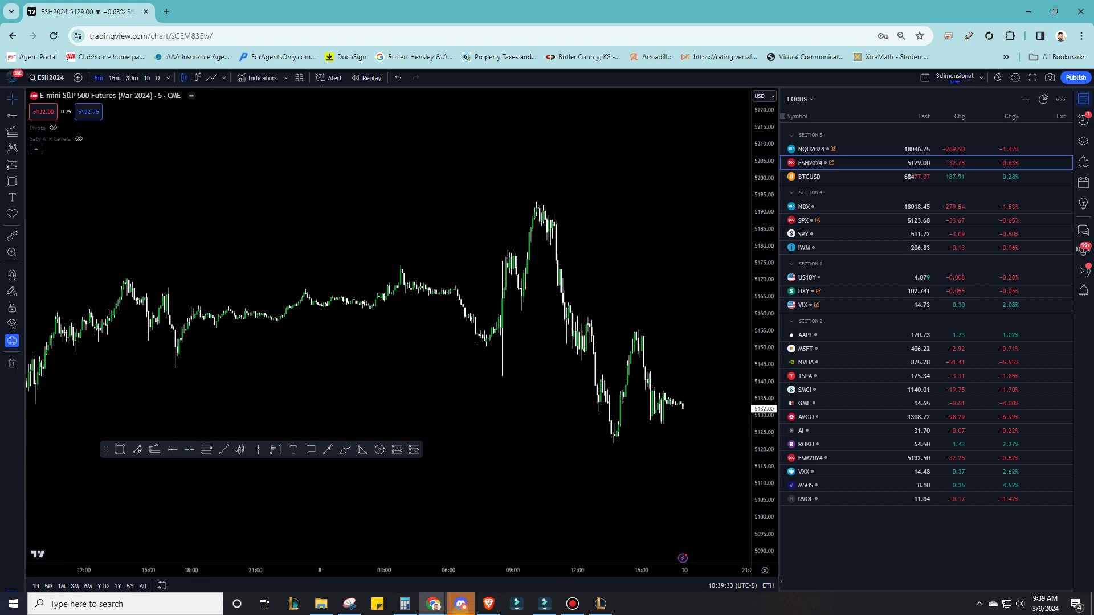
Step: Switch to the SPX GEX image in Brave and examine the strike bars, the spot price line and the expiration table
{"action": "left_click", "coordinate": [488, 604]}
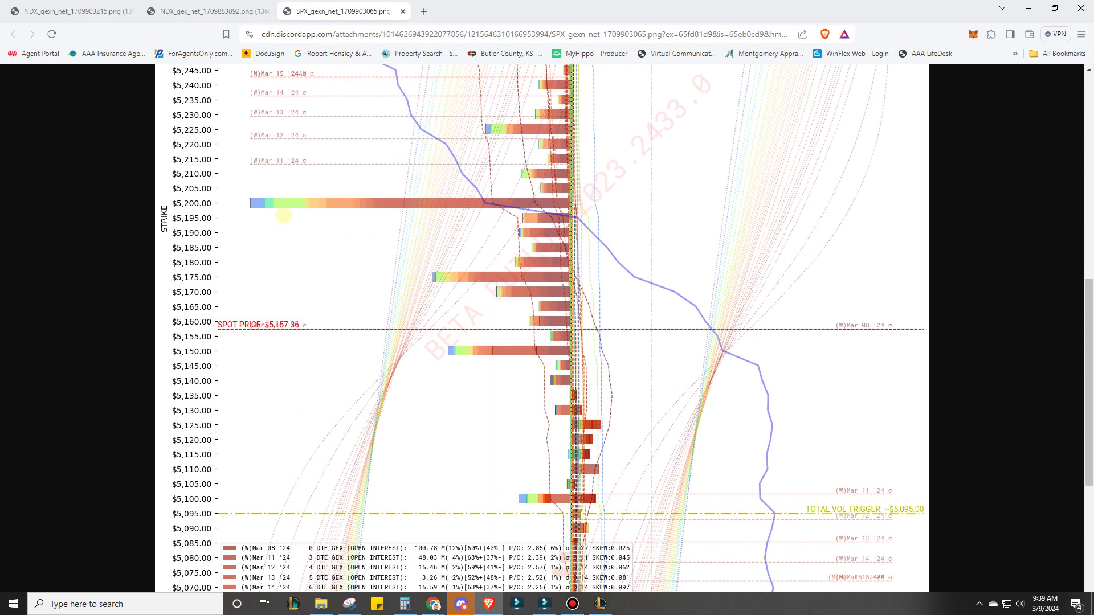
{"action": "scroll", "coordinate": [593, 217], "scroll_direction": "up", "scroll_amount": 1}
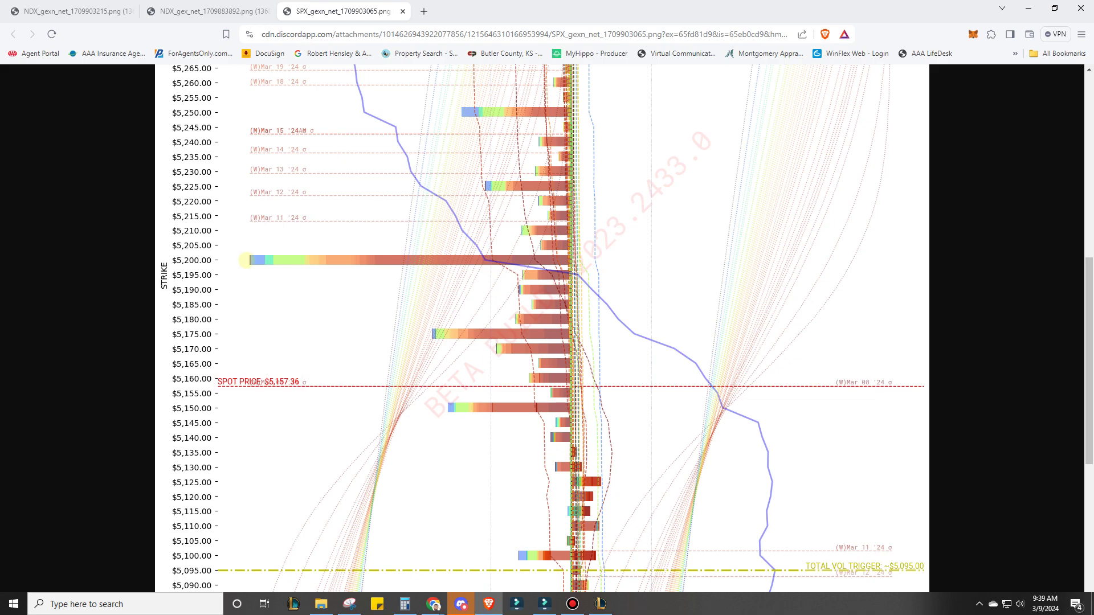
{"action": "scroll", "coordinate": [246, 261], "scroll_direction": "down", "scroll_amount": 4}
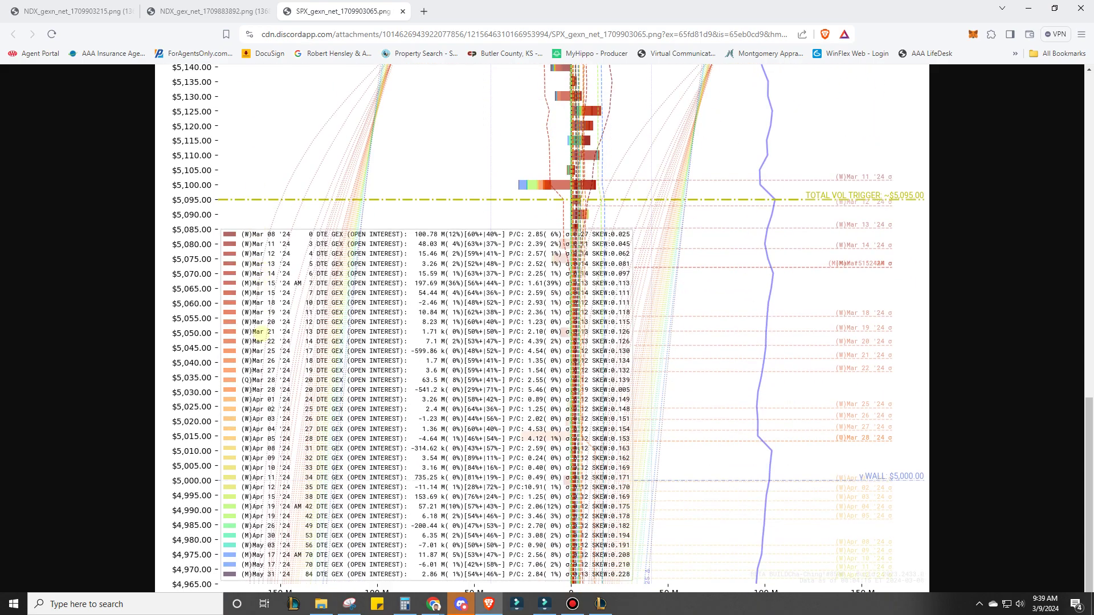
{"action": "scroll", "coordinate": [249, 411], "scroll_direction": "up", "scroll_amount": 8}
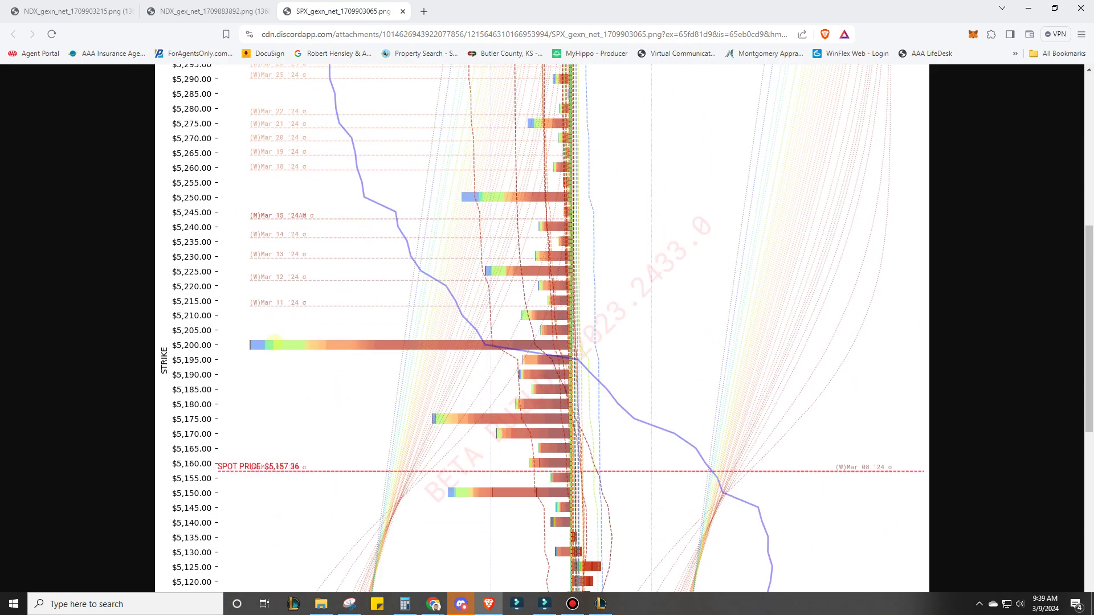
{"action": "scroll", "coordinate": [249, 412], "scroll_direction": "down", "scroll_amount": 8}
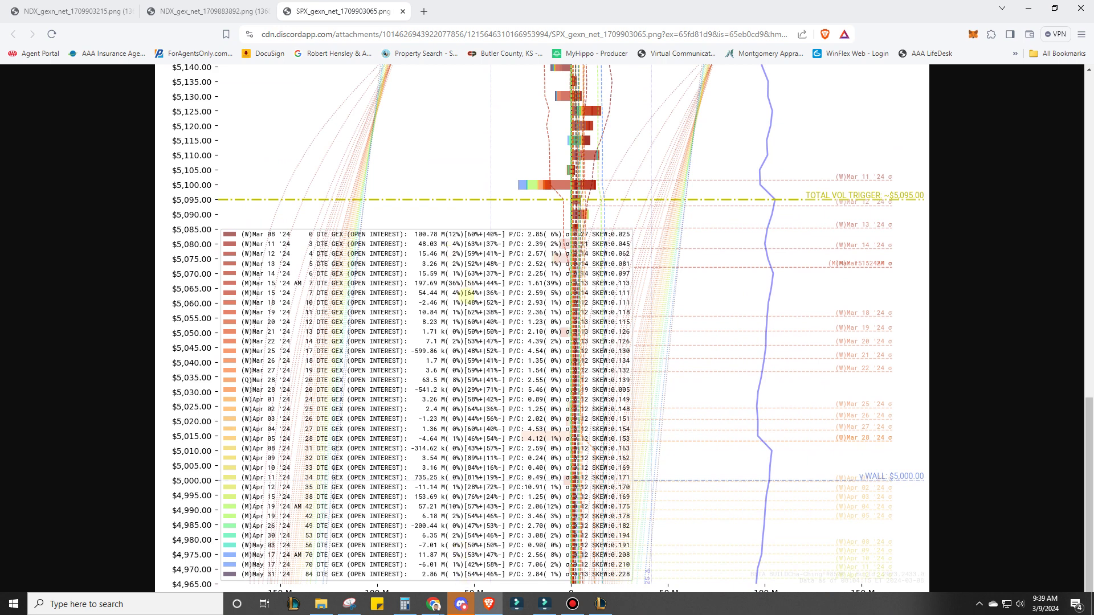
{"action": "scroll", "coordinate": [466, 293], "scroll_direction": "up", "scroll_amount": 6}
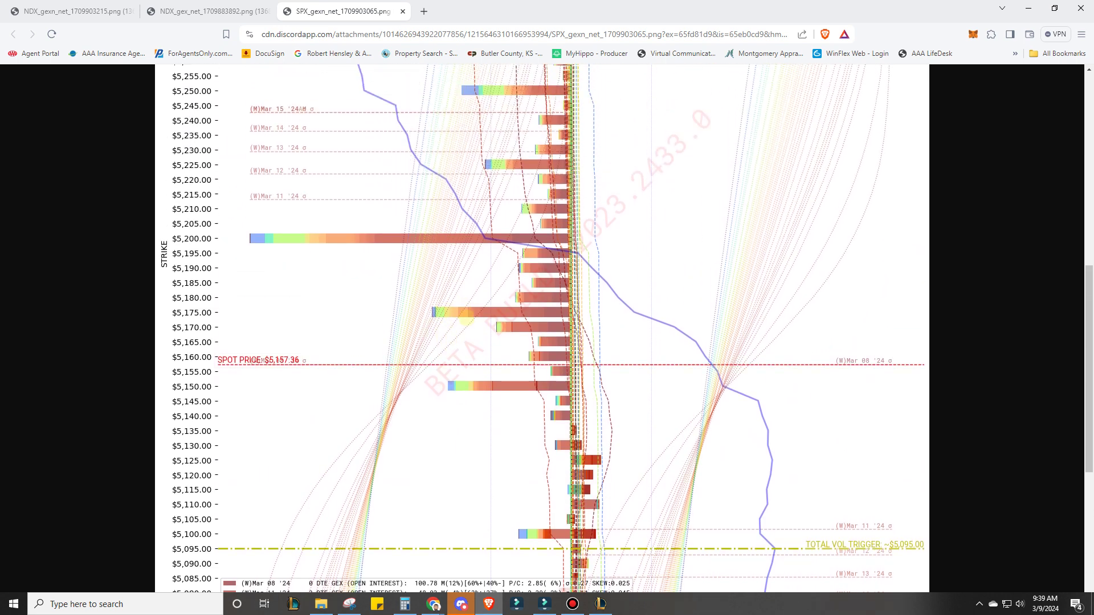
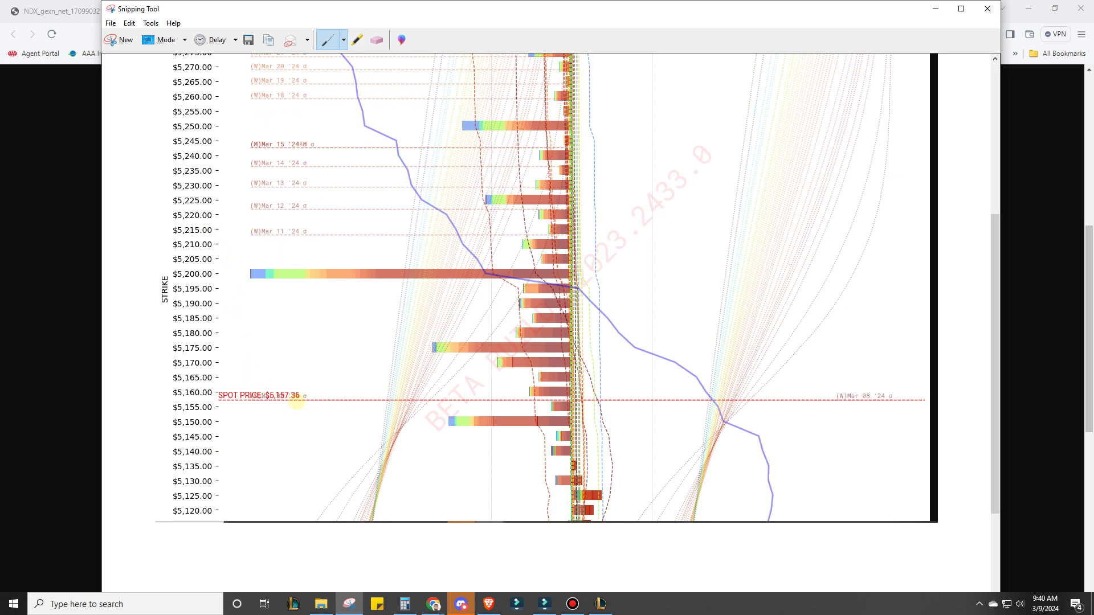
Step: Check the ESH2024 chart, return to the GEX snip in Snipping Tool, and draw red lines just below strikes 5,175 and 5,145
{"action": "mouse_move", "coordinate": [433, 603]}
{"action": "left_click", "coordinate": [494, 556]}
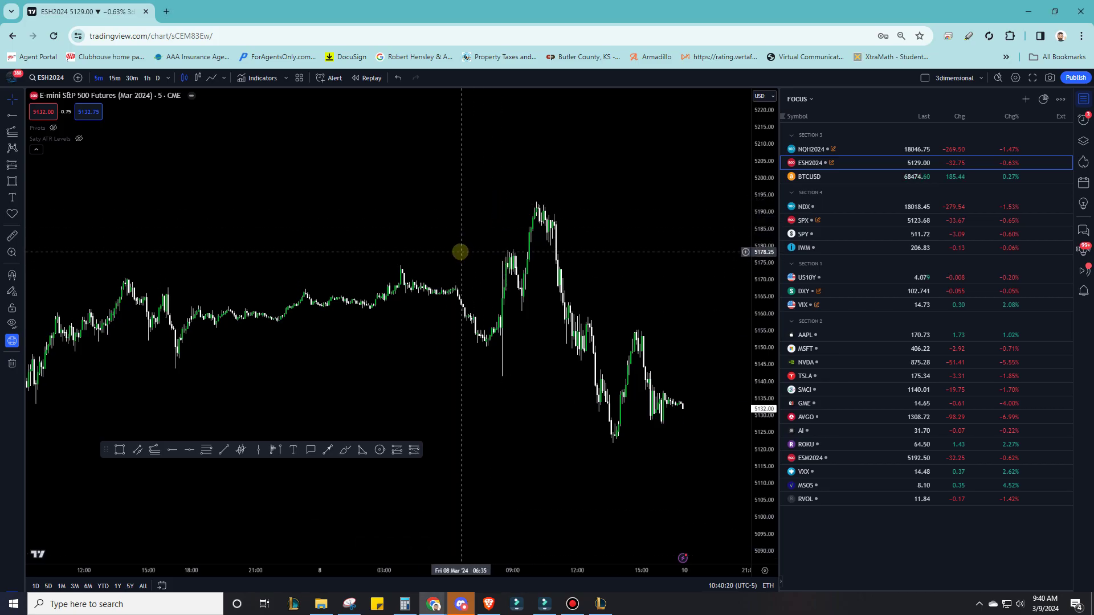
{"action": "left_click", "coordinate": [1029, 11]}
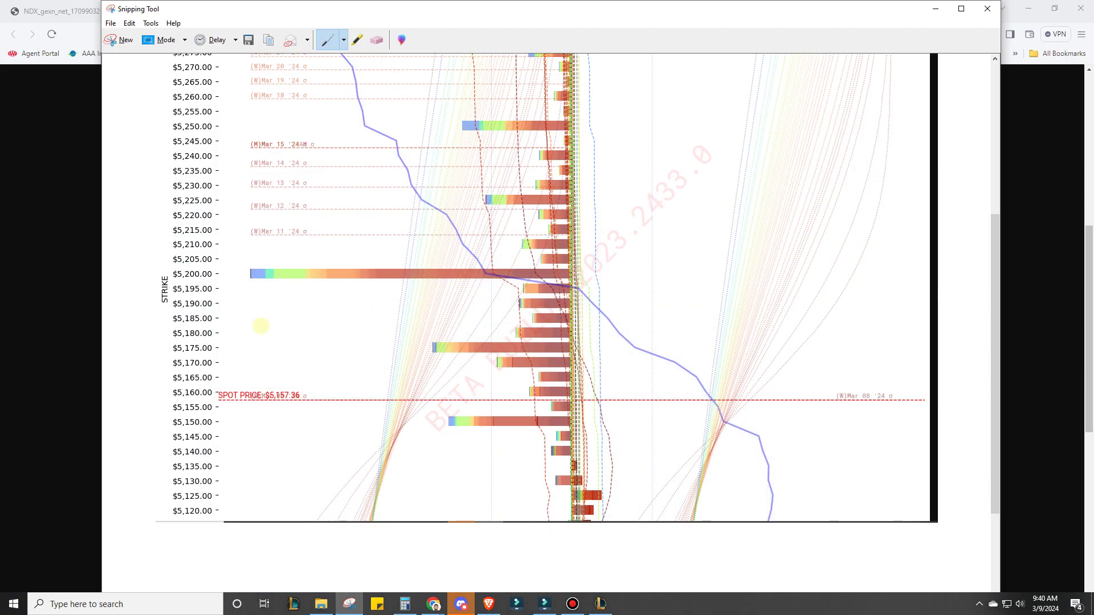
{"action": "mouse_move", "coordinate": [209, 354]}
{"action": "left_mouse_down"}
{"action": "mouse_move", "coordinate": [224, 355]}
{"action": "mouse_move", "coordinate": [171, 356]}
{"action": "mouse_move", "coordinate": [226, 356]}
{"action": "left_mouse_up"}
{"action": "mouse_move", "coordinate": [192, 439]}
{"action": "left_mouse_down"}
{"action": "mouse_move", "coordinate": [168, 444]}
{"action": "mouse_move", "coordinate": [193, 447]}
{"action": "left_mouse_up"}
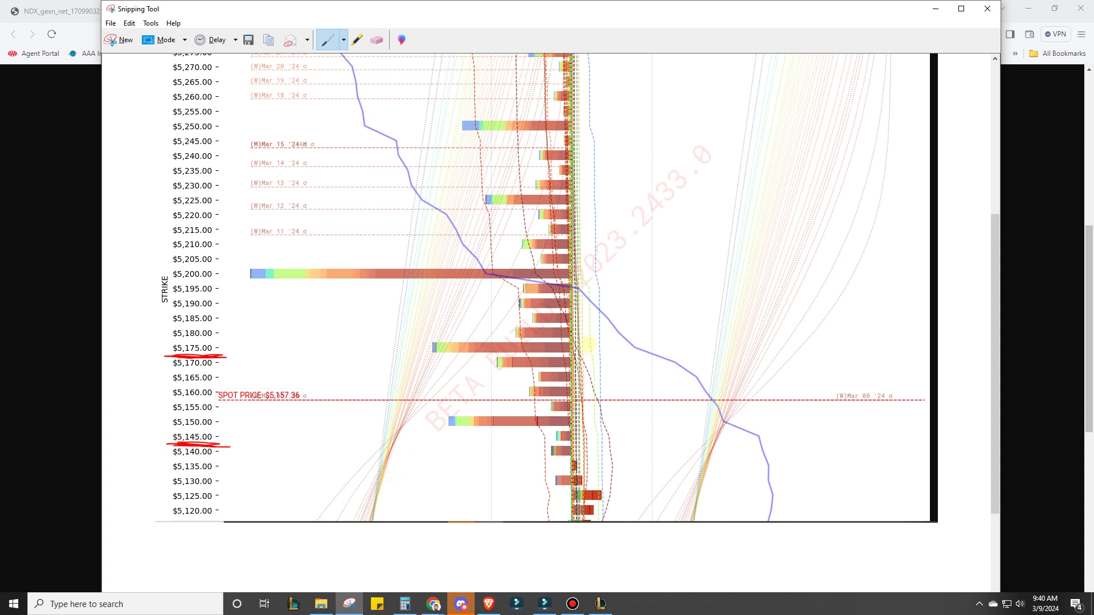
Step: Bracket both ends of the 5,175 bar in red and draw short lines beside strikes 5,200, 5,205 and 5,215
{"action": "left_click_drag", "start_coordinate": [570, 343], "coordinate": [580, 358]}
{"action": "left_click_drag", "start_coordinate": [440, 335], "coordinate": [448, 360]}
{"action": "mouse_move", "coordinate": [137, 279]}
{"action": "left_mouse_down"}
{"action": "mouse_move", "coordinate": [174, 276]}
{"action": "mouse_move", "coordinate": [188, 233]}
{"action": "left_mouse_up"}
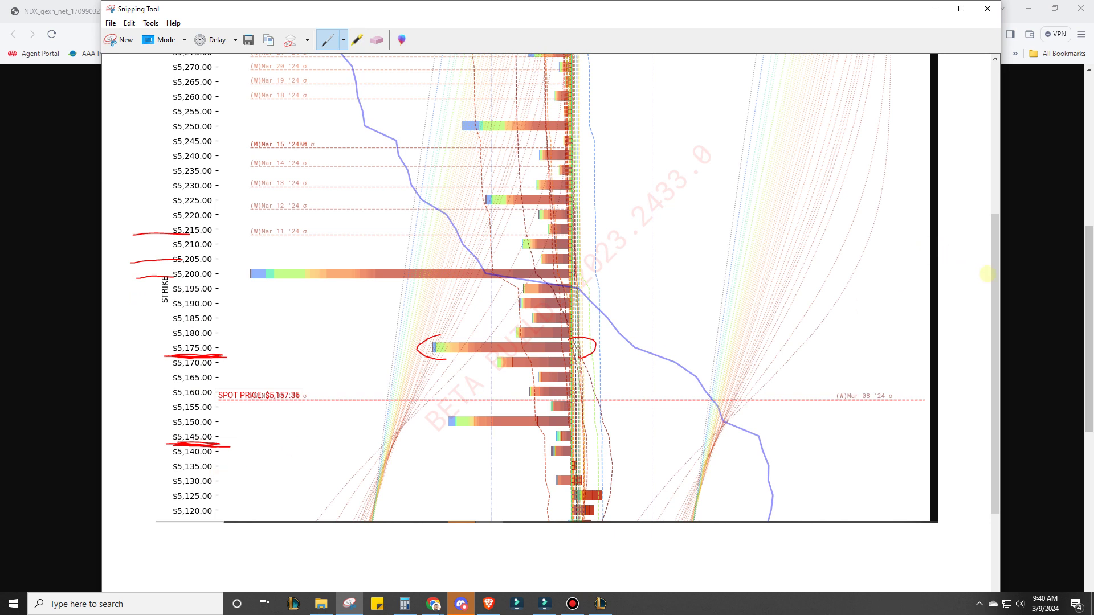
Step: Draw four short red level lines below strike 5,120, continuing into the blank area under the chart
{"action": "scroll", "coordinate": [995, 273], "scroll_direction": "down", "scroll_amount": 3}
{"action": "left_click_drag", "start_coordinate": [147, 378], "coordinate": [177, 377]}
{"action": "left_click_drag", "start_coordinate": [147, 413], "coordinate": [184, 412]}
{"action": "mouse_move", "coordinate": [148, 447]}
{"action": "left_mouse_down"}
{"action": "mouse_move", "coordinate": [187, 449]}
{"action": "mouse_move", "coordinate": [181, 473]}
{"action": "left_mouse_up"}
{"action": "scroll", "coordinate": [338, 326], "scroll_direction": "up", "scroll_amount": 3}
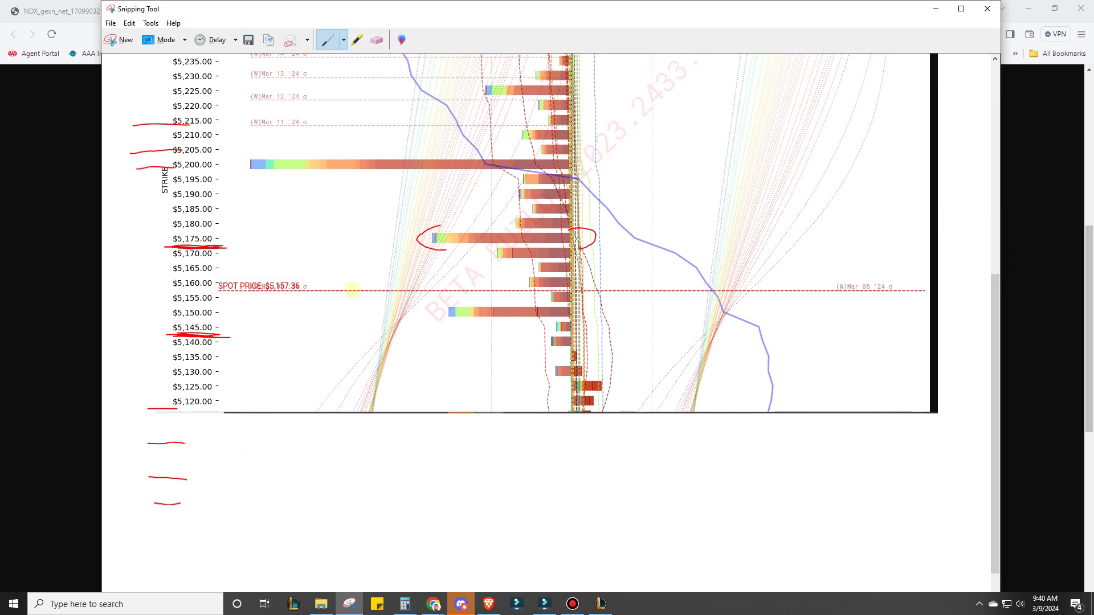
Step: Circle the large 5,200 bar in red and write "+Buy" beside it
{"action": "mouse_move", "coordinate": [596, 238]}
{"action": "left_mouse_down"}
{"action": "mouse_move", "coordinate": [524, 228]}
{"action": "mouse_move", "coordinate": [242, 254]}
{"action": "mouse_move", "coordinate": [587, 257]}
{"action": "mouse_move", "coordinate": [575, 235]}
{"action": "mouse_move", "coordinate": [645, 236]}
{"action": "left_mouse_up"}
{"action": "left_click_drag", "start_coordinate": [626, 226], "coordinate": [655, 248]}
{"action": "mouse_move", "coordinate": [648, 210]}
{"action": "left_mouse_down"}
{"action": "mouse_move", "coordinate": [673, 227]}
{"action": "mouse_move", "coordinate": [655, 249]}
{"action": "left_mouse_up"}
{"action": "mouse_move", "coordinate": [678, 225]}
{"action": "left_mouse_down"}
{"action": "mouse_move", "coordinate": [692, 238]}
{"action": "mouse_move", "coordinate": [709, 224]}
{"action": "mouse_move", "coordinate": [723, 249]}
{"action": "left_mouse_up"}
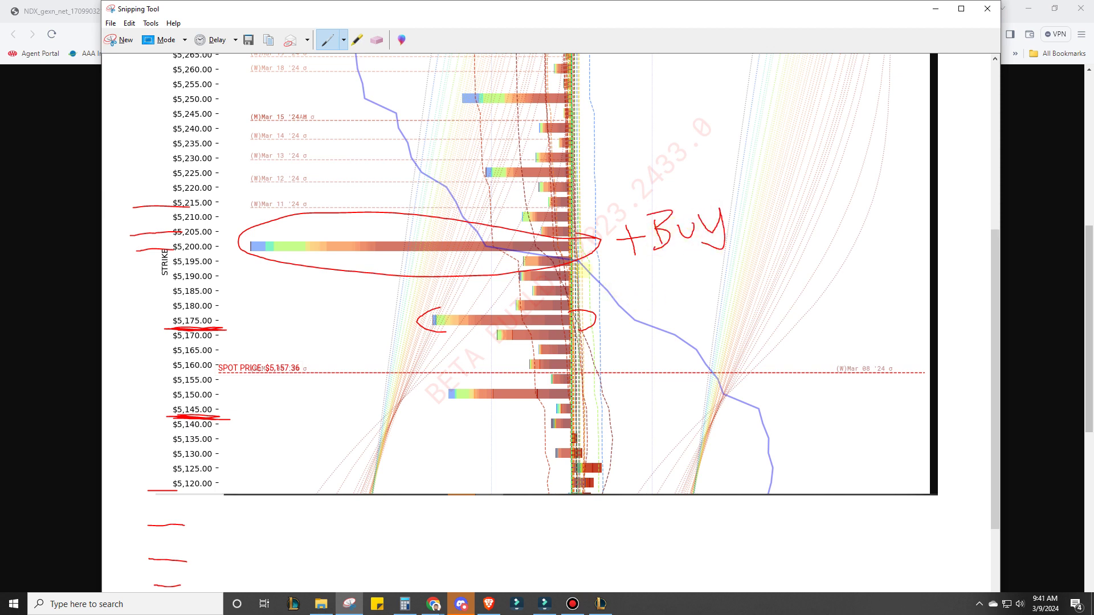
Step: Draw an arrow pointing at the 5,200 bar, and short lines with a downward arrow beside strikes 5,200 to 5,190
{"action": "left_click_drag", "start_coordinate": [638, 274], "coordinate": [588, 273]}
{"action": "left_click_drag", "start_coordinate": [164, 244], "coordinate": [195, 244]}
{"action": "mouse_move", "coordinate": [137, 255]}
{"action": "left_mouse_down"}
{"action": "mouse_move", "coordinate": [195, 253]}
{"action": "mouse_move", "coordinate": [179, 261]}
{"action": "left_mouse_up"}
{"action": "left_click_drag", "start_coordinate": [159, 279], "coordinate": [217, 254]}
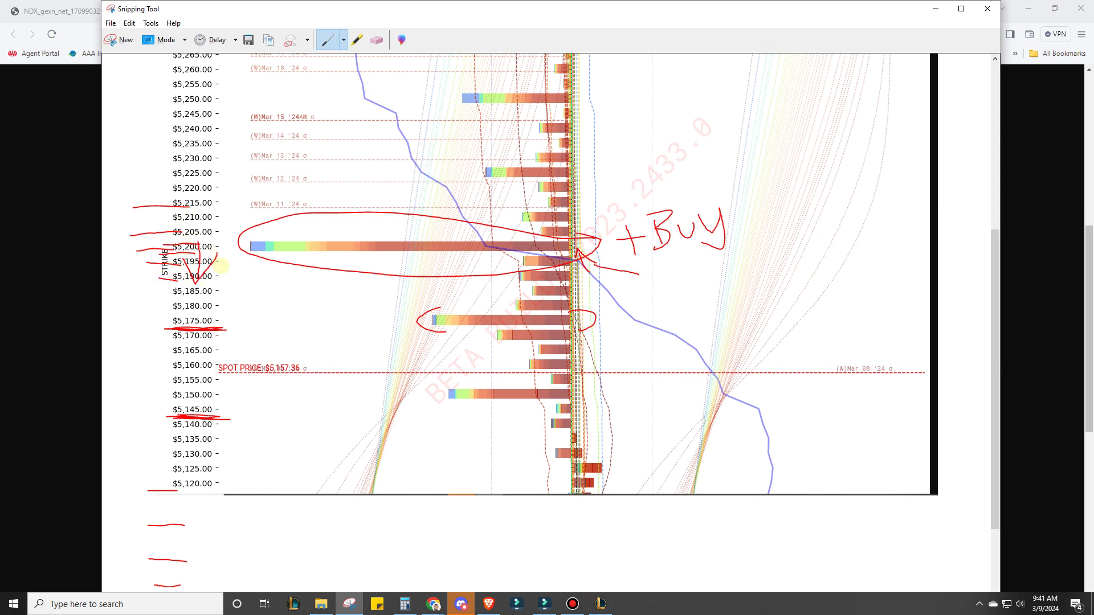
Step: Strike through the "+Buy" note in red and write "sell hedges" below it
{"action": "left_click_drag", "start_coordinate": [619, 238], "coordinate": [721, 212]}
{"action": "mouse_move", "coordinate": [672, 274]}
{"action": "left_mouse_down"}
{"action": "mouse_move", "coordinate": [664, 281]}
{"action": "mouse_move", "coordinate": [743, 271]}
{"action": "left_mouse_up"}
{"action": "mouse_move", "coordinate": [706, 298]}
{"action": "left_mouse_down"}
{"action": "mouse_move", "coordinate": [711, 318]}
{"action": "mouse_move", "coordinate": [751, 284]}
{"action": "mouse_move", "coordinate": [762, 308]}
{"action": "mouse_move", "coordinate": [776, 298]}
{"action": "left_mouse_up"}
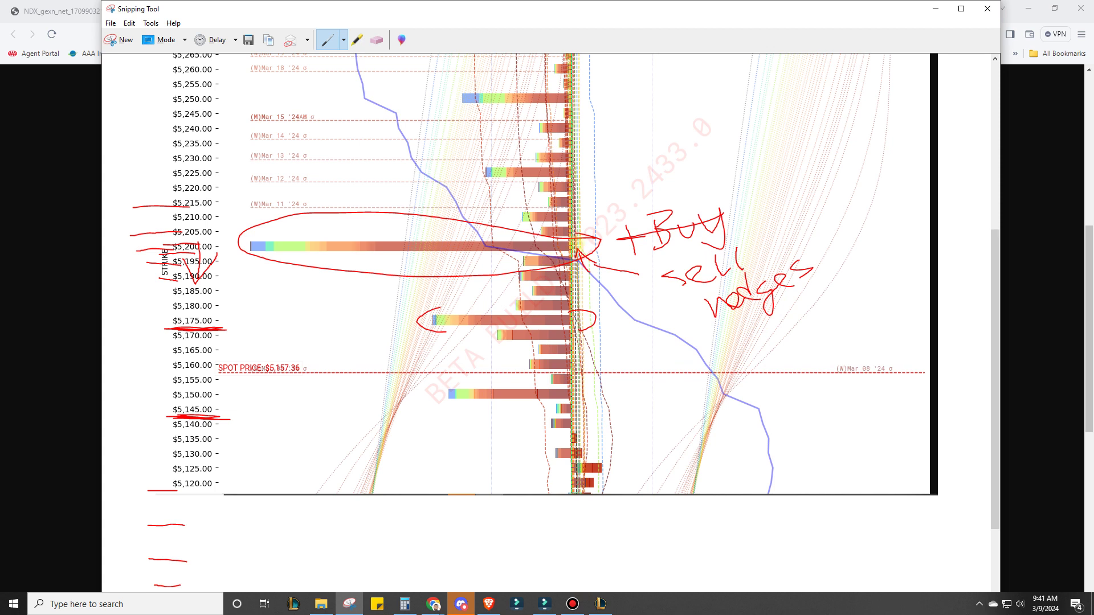
Step: Scribble heavily over the zero-line end of the 5,200 bar and circle the short lines beside strikes 5,220 to 5,190
{"action": "mouse_move", "coordinate": [576, 260]}
{"action": "left_mouse_down"}
{"action": "mouse_move", "coordinate": [592, 245]}
{"action": "mouse_move", "coordinate": [547, 251]}
{"action": "mouse_move", "coordinate": [564, 234]}
{"action": "mouse_move", "coordinate": [530, 261]}
{"action": "mouse_move", "coordinate": [604, 257]}
{"action": "mouse_move", "coordinate": [516, 259]}
{"action": "left_mouse_up"}
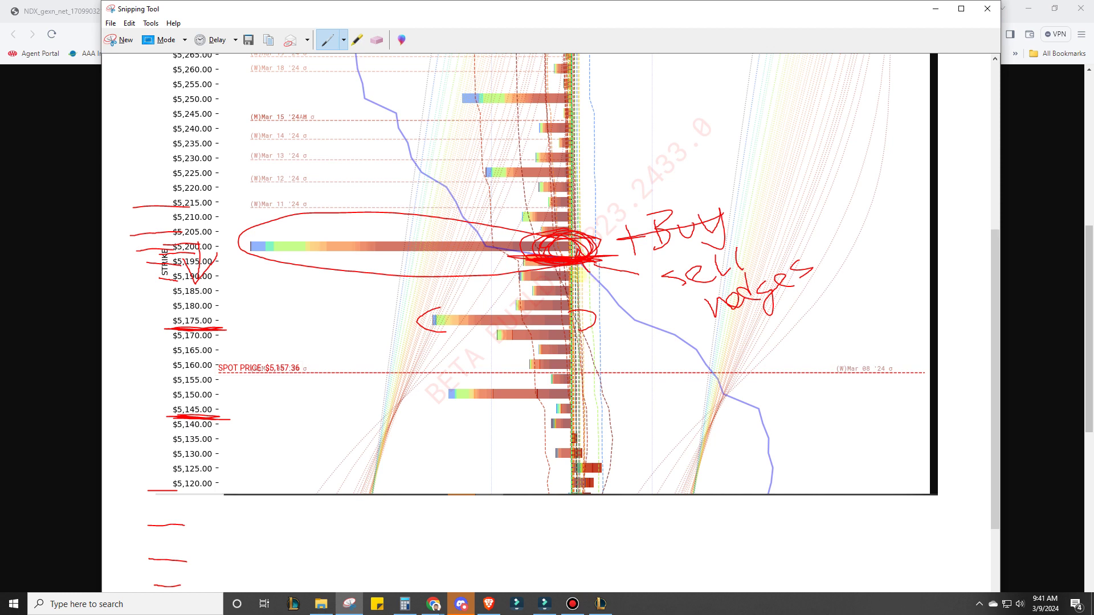
{"action": "mouse_move", "coordinate": [220, 201]}
{"action": "left_mouse_down"}
{"action": "mouse_move", "coordinate": [171, 185]}
{"action": "mouse_move", "coordinate": [189, 285]}
{"action": "mouse_move", "coordinate": [155, 187]}
{"action": "left_mouse_up"}
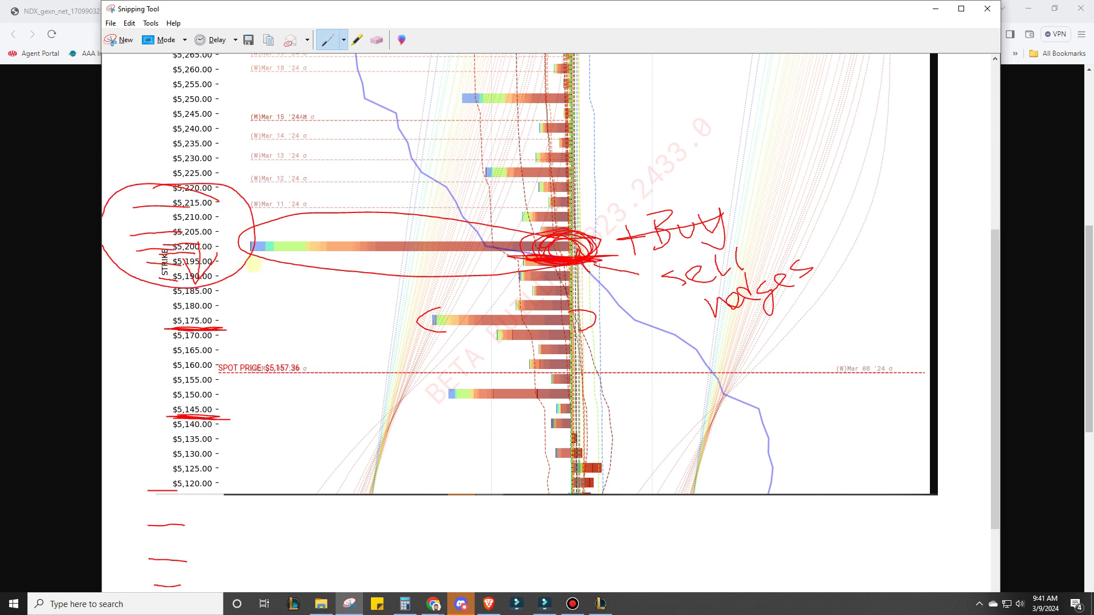
{"action": "left_click", "coordinate": [377, 40]}
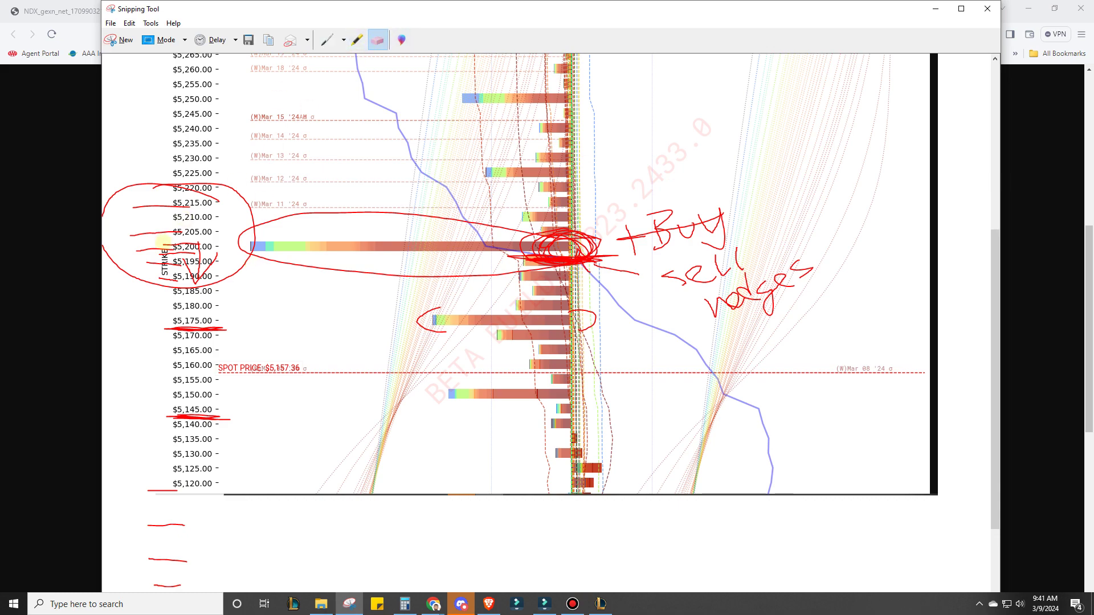
Step: Switch to the ESH2024 chart in TradingView and draw a horizontal line above the March 8 high at about 5,204
{"action": "left_click", "coordinate": [935, 8]}
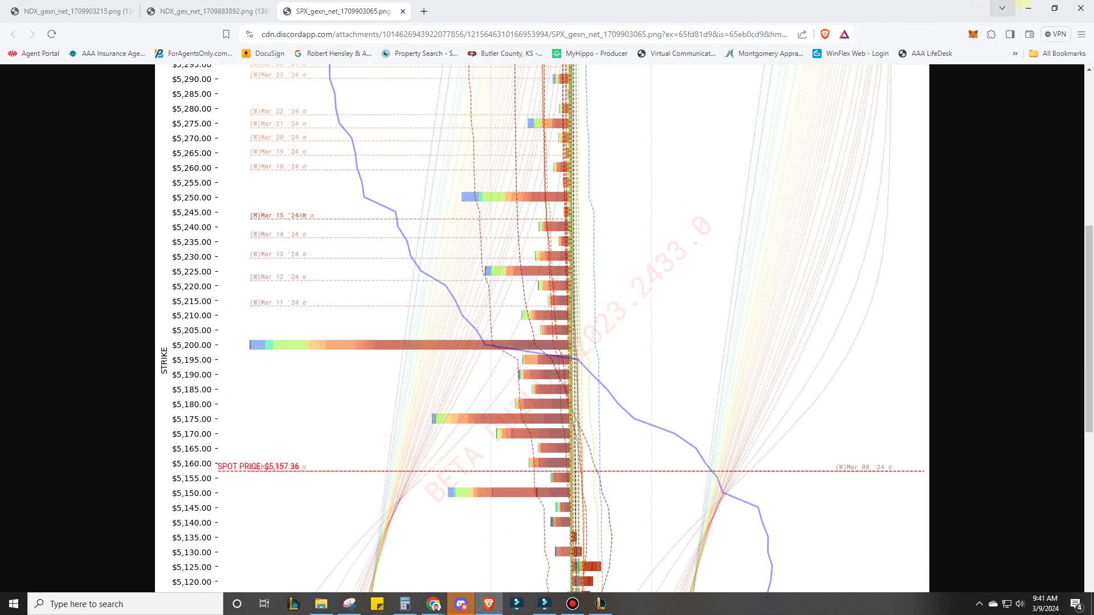
{"action": "left_click", "coordinate": [1029, 8]}
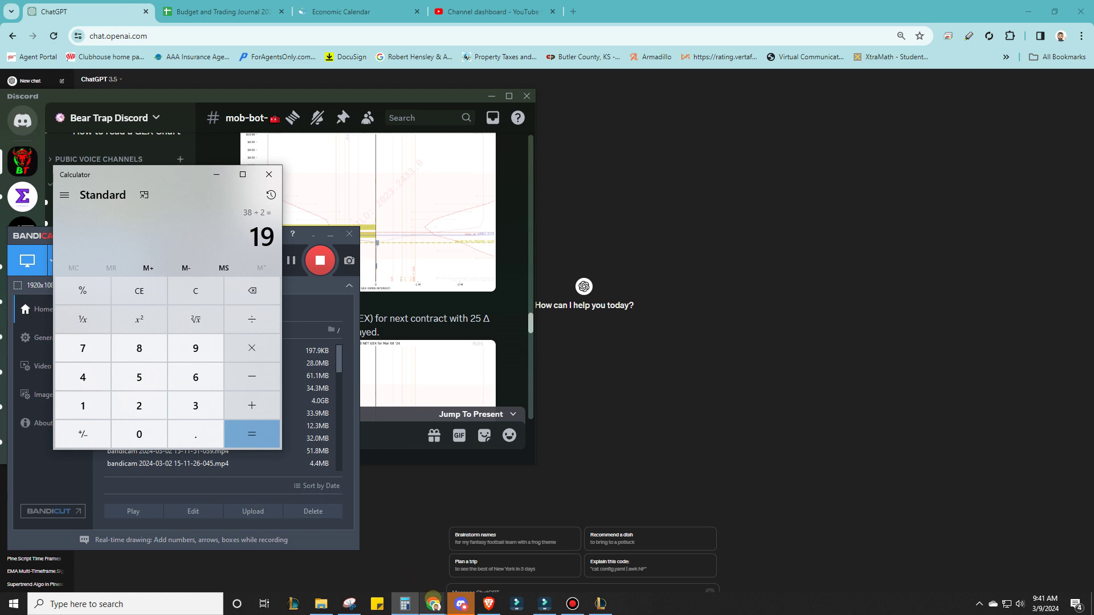
{"action": "mouse_move", "coordinate": [433, 603]}
{"action": "left_click", "coordinate": [507, 548]}
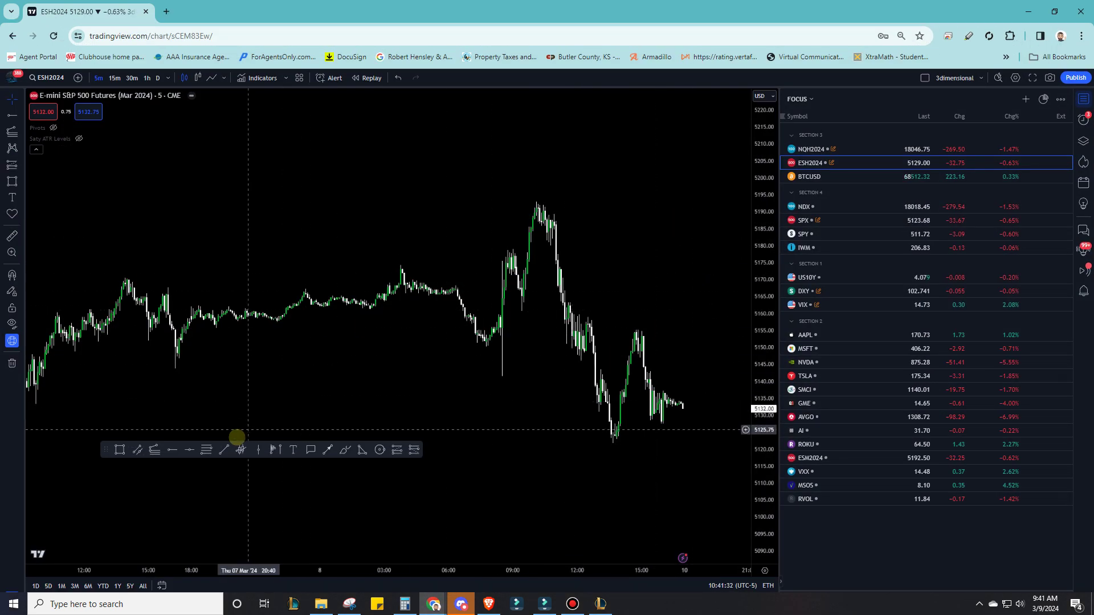
{"action": "left_click", "coordinate": [190, 449]}
{"action": "left_click", "coordinate": [609, 163]}
{"action": "left_click_drag", "start_coordinate": [617, 205], "coordinate": [608, 249]}
{"action": "left_click_drag", "start_coordinate": [539, 239], "coordinate": [571, 324]}
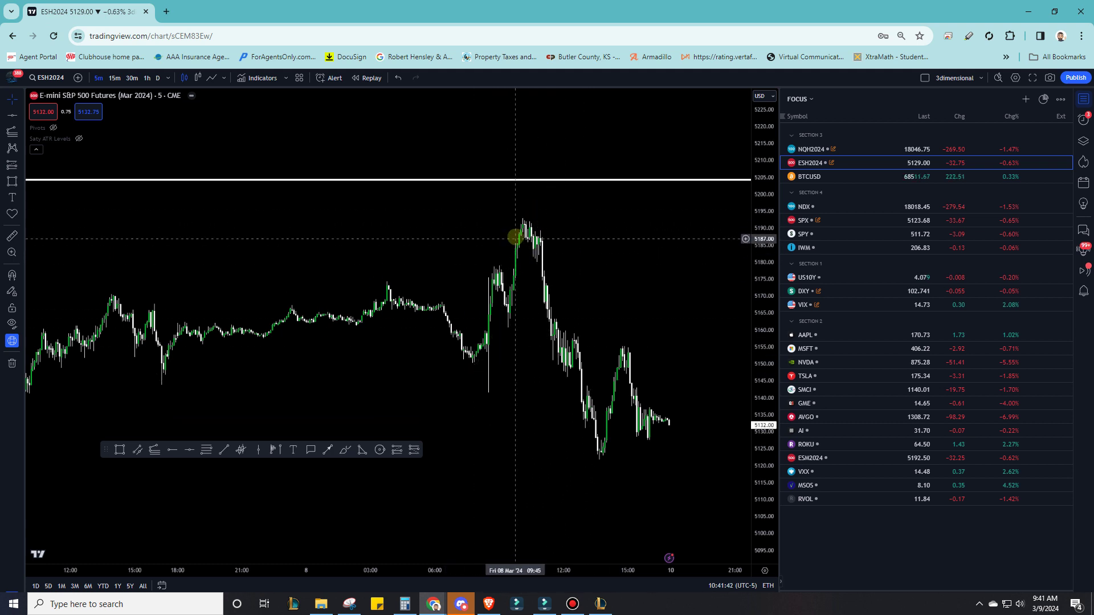
{"action": "mouse_move", "coordinate": [516, 399]}
{"action": "left_mouse_down"}
{"action": "mouse_move", "coordinate": [529, 409]}
{"action": "mouse_move", "coordinate": [509, 414]}
{"action": "left_mouse_up"}
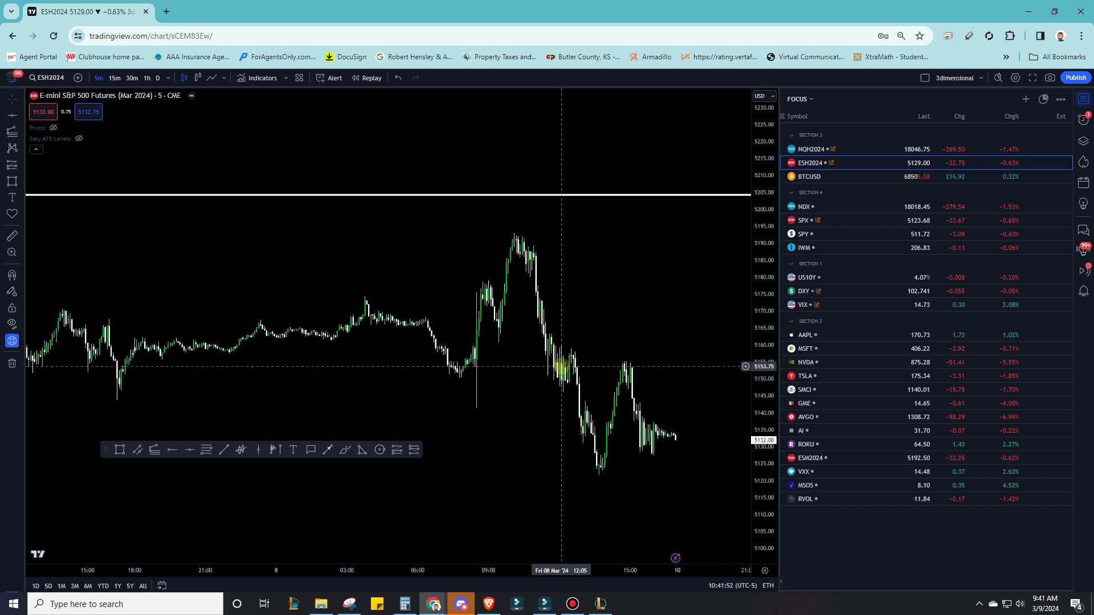
Step: Examine the SPX GEX chart in the Brave browser, from the 5,200 strike down to the vol trigger, expiry table and 5,000 wall
{"action": "left_click", "coordinate": [489, 604]}
{"action": "scroll", "coordinate": [490, 433], "scroll_direction": "down", "scroll_amount": 2}
{"action": "scroll", "coordinate": [490, 433], "scroll_direction": "up", "scroll_amount": 1}
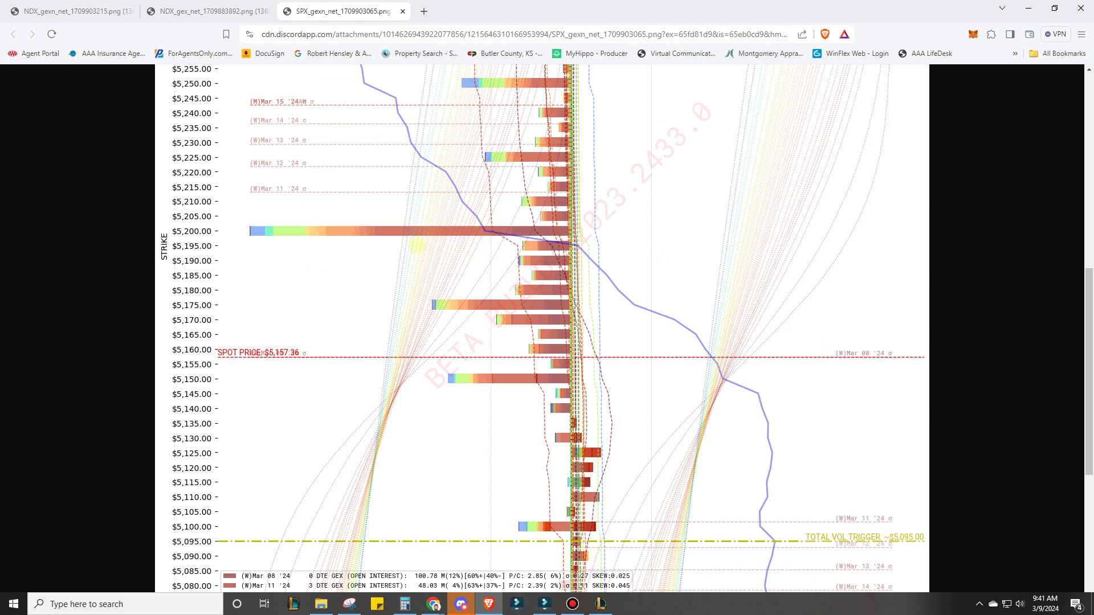
{"action": "scroll", "coordinate": [483, 359], "scroll_direction": "down", "scroll_amount": 2}
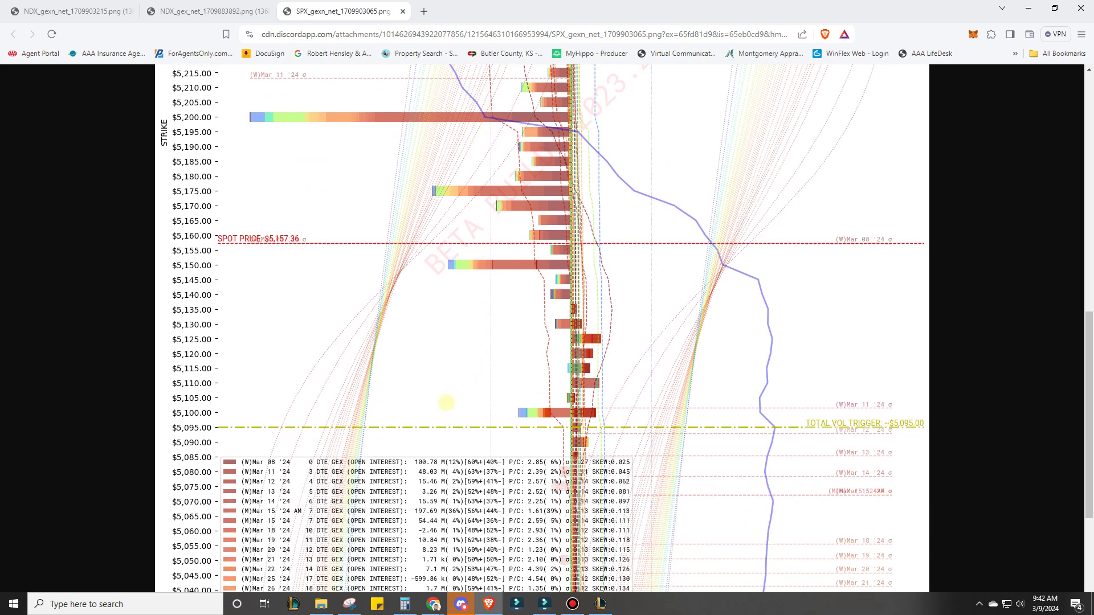
{"action": "scroll", "coordinate": [452, 396], "scroll_direction": "down", "scroll_amount": 4}
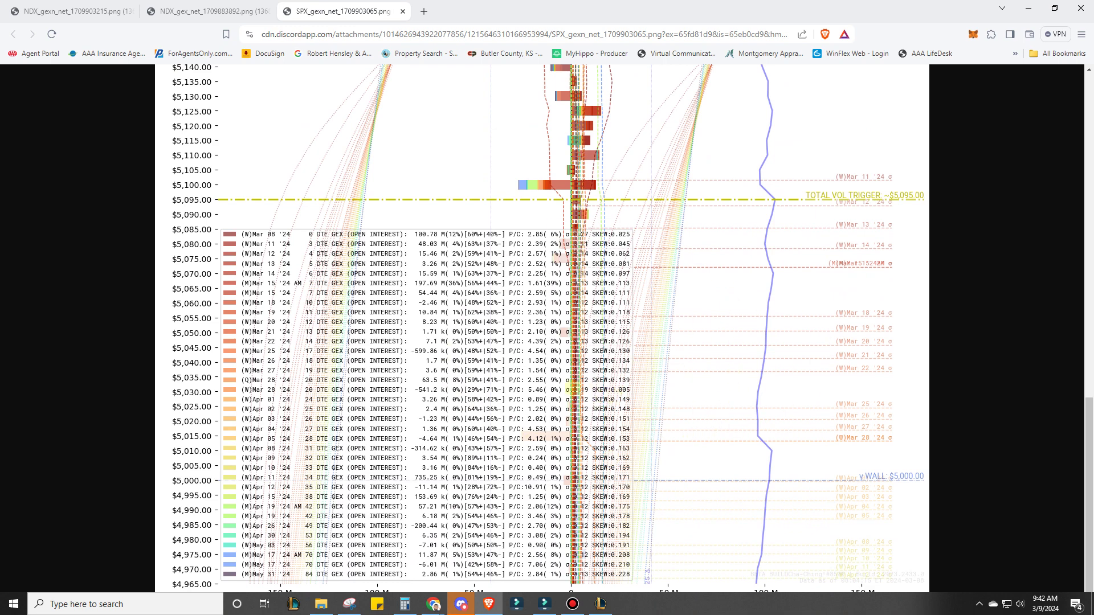
{"action": "scroll", "coordinate": [600, 387], "scroll_direction": "up", "scroll_amount": 1}
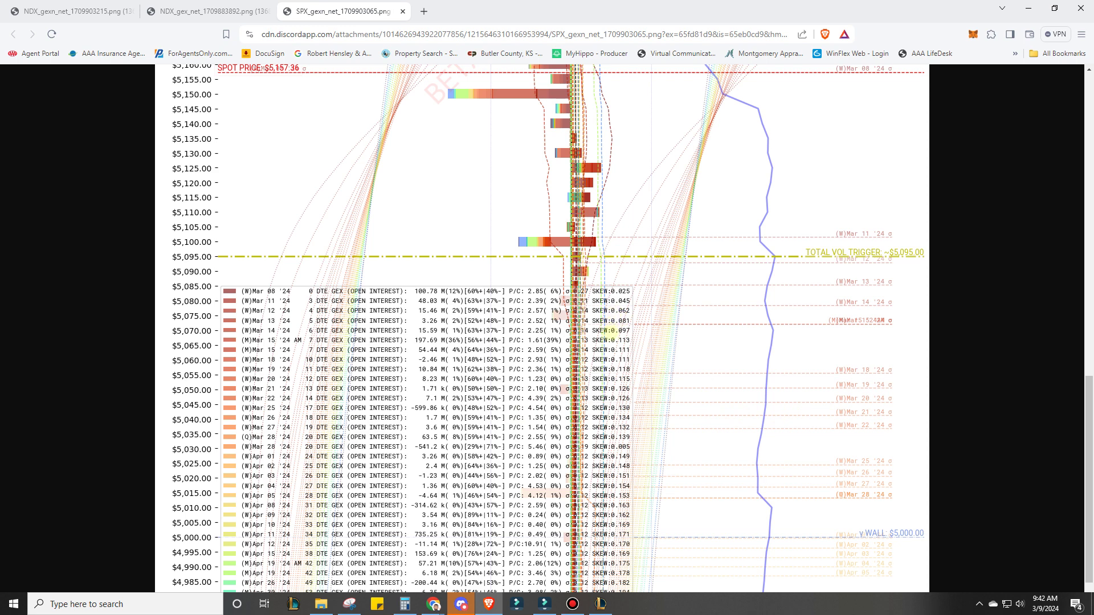
{"action": "scroll", "coordinate": [705, 398], "scroll_direction": "up", "scroll_amount": 2}
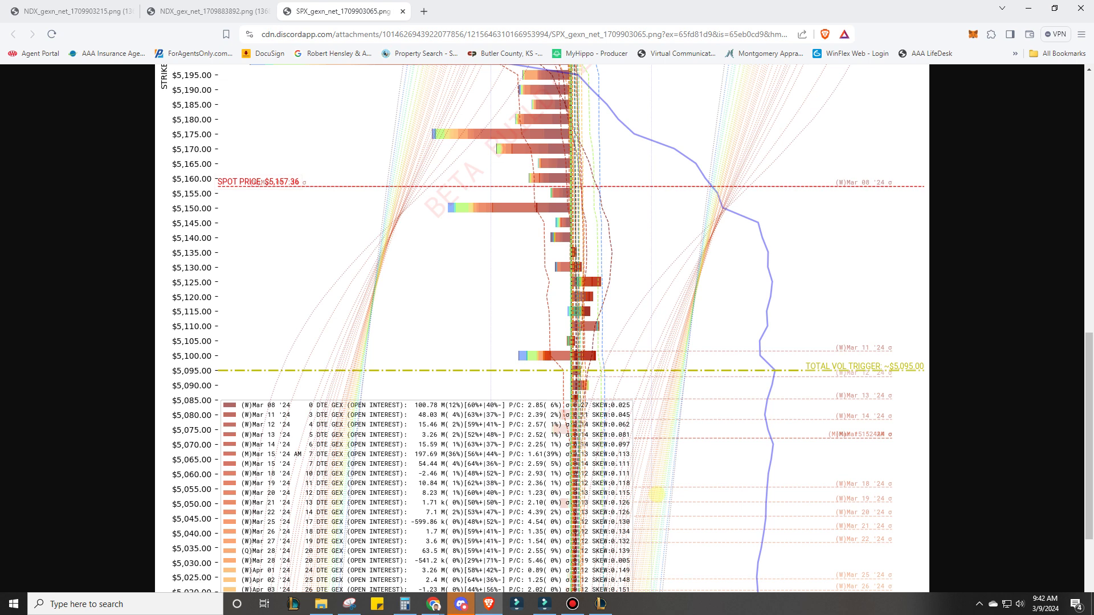
{"action": "scroll", "coordinate": [657, 495], "scroll_direction": "up", "scroll_amount": 7}
{"action": "scroll", "coordinate": [522, 339], "scroll_direction": "down", "scroll_amount": 2}
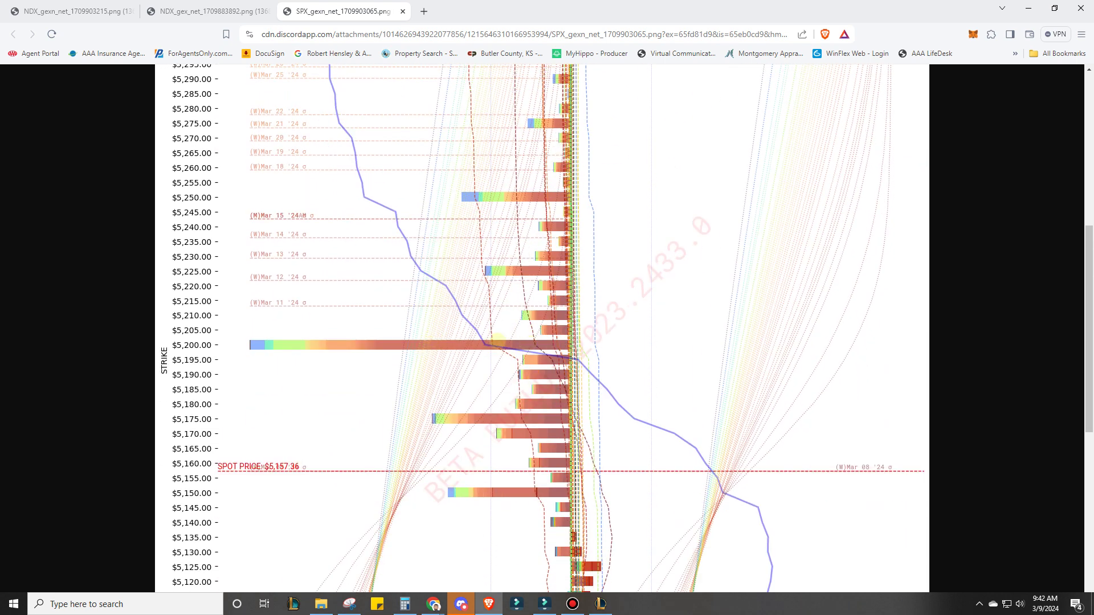
{"action": "scroll", "coordinate": [522, 339], "scroll_direction": "down", "scroll_amount": 2}
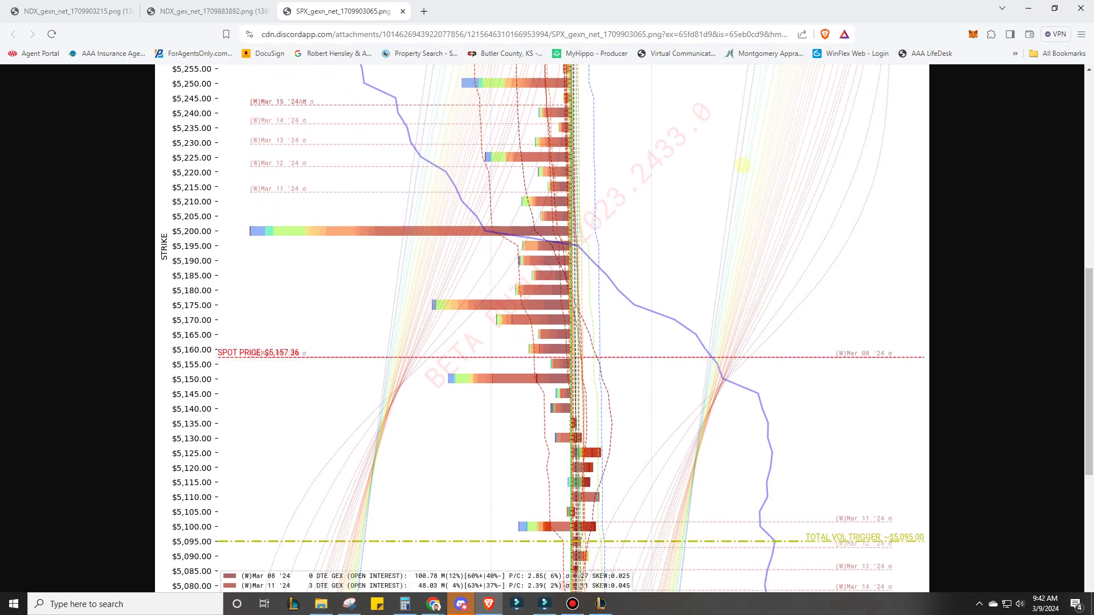
{"action": "left_click", "coordinate": [1028, 7]}
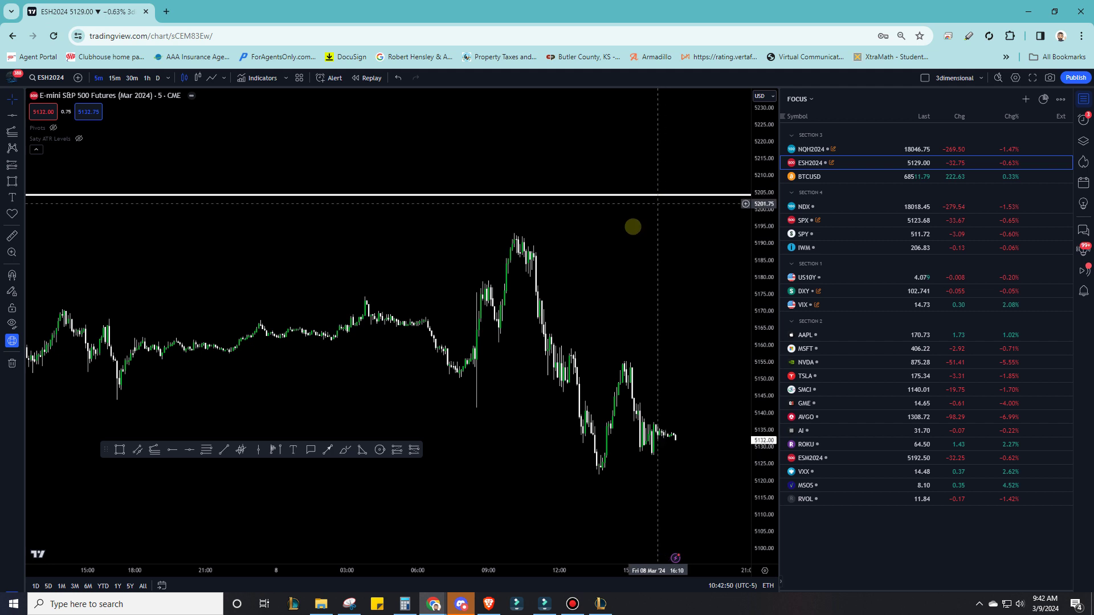
{"action": "left_click", "coordinate": [189, 449]}
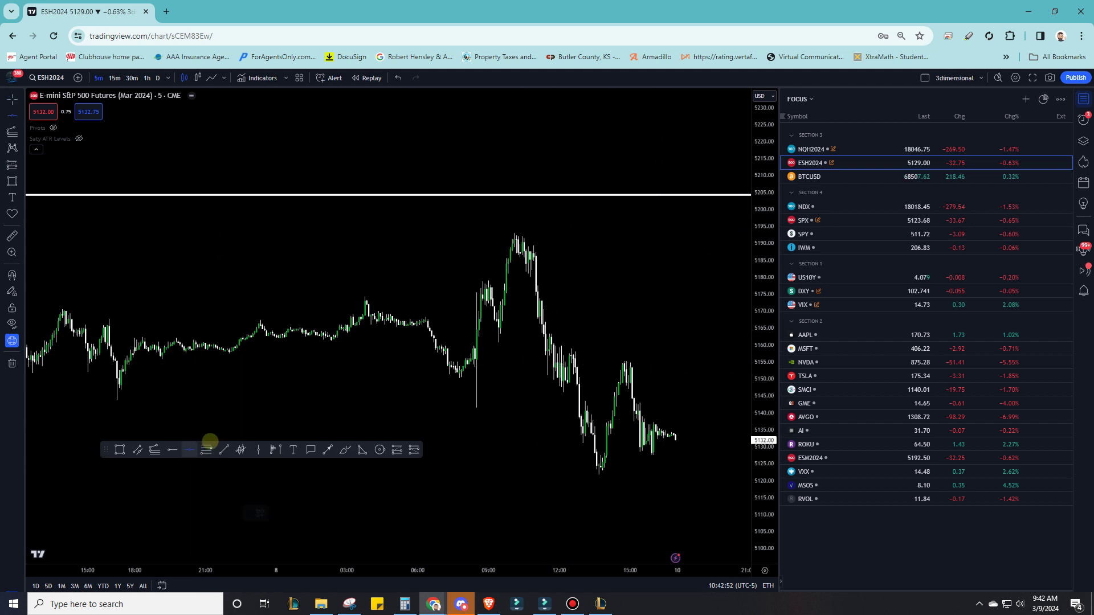
{"action": "left_click", "coordinate": [568, 188]}
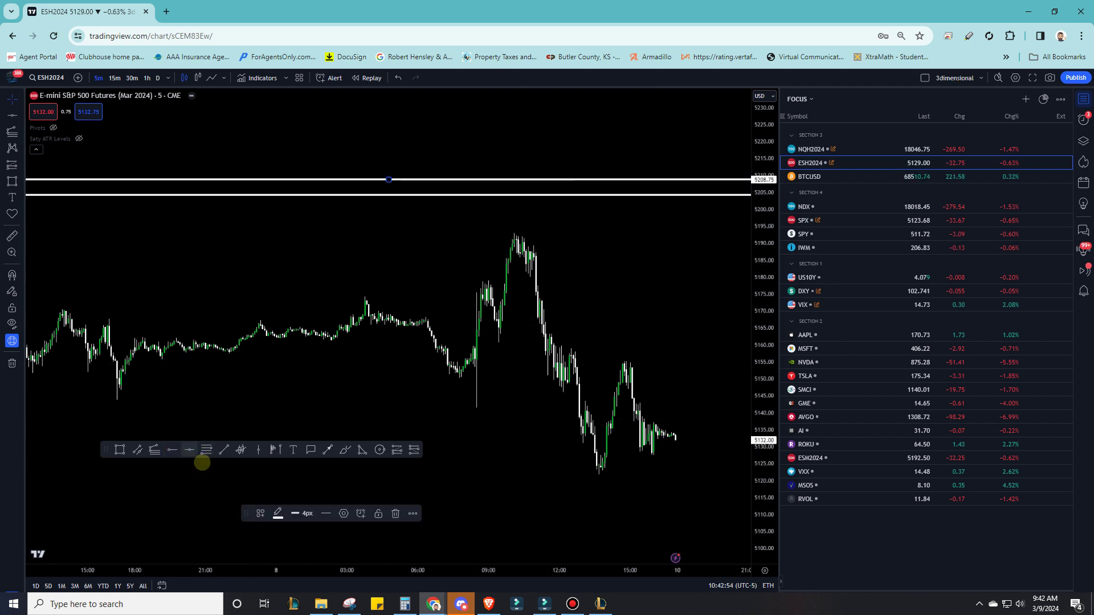
{"action": "left_click", "coordinate": [279, 514]}
{"action": "left_click", "coordinate": [278, 556]}
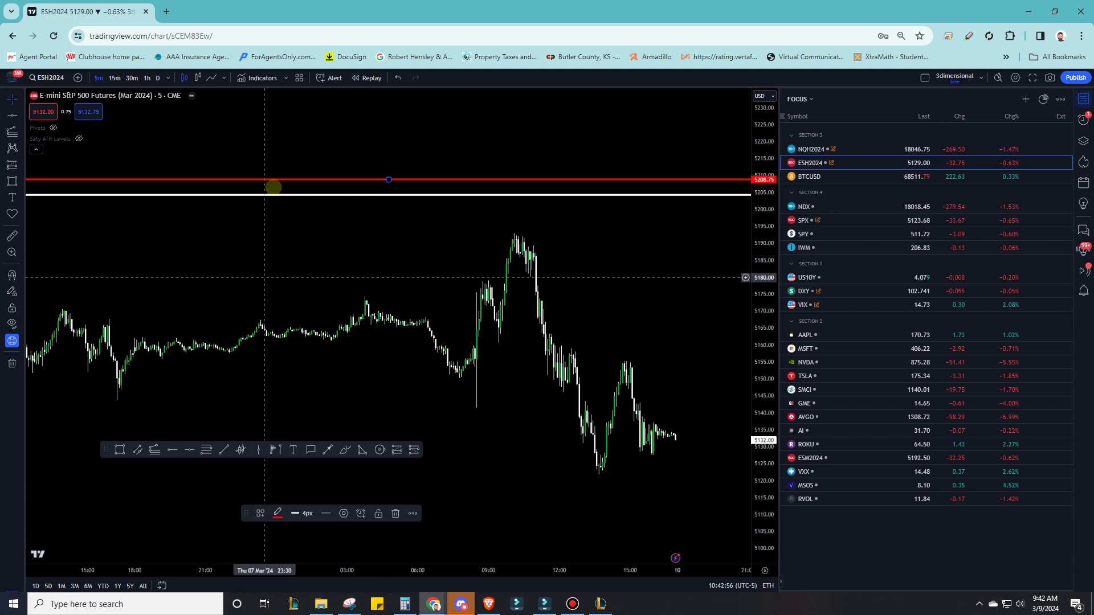
{"action": "key", "text": "Delete"}
Step: Draw a rectangle over the March 8 price action on ESH2024, spanning about 5,204 down to 5,127.75
{"action": "left_click", "coordinate": [120, 450]}
{"action": "mouse_move", "coordinate": [347, 168]}
{"action": "left_mouse_down"}
{"action": "mouse_move", "coordinate": [566, 374]}
{"action": "mouse_move", "coordinate": [724, 472]}
{"action": "mouse_move", "coordinate": [732, 495]}
{"action": "left_mouse_up"}
{"action": "left_click_drag", "start_coordinate": [539, 494], "coordinate": [540, 473]}
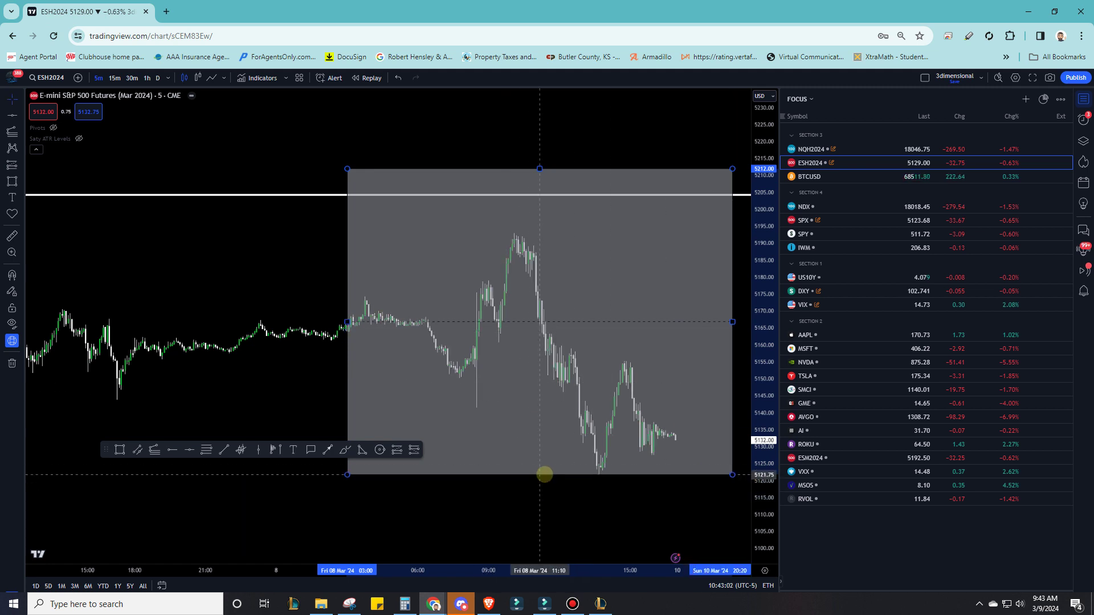
{"action": "left_click_drag", "start_coordinate": [540, 169], "coordinate": [540, 204]}
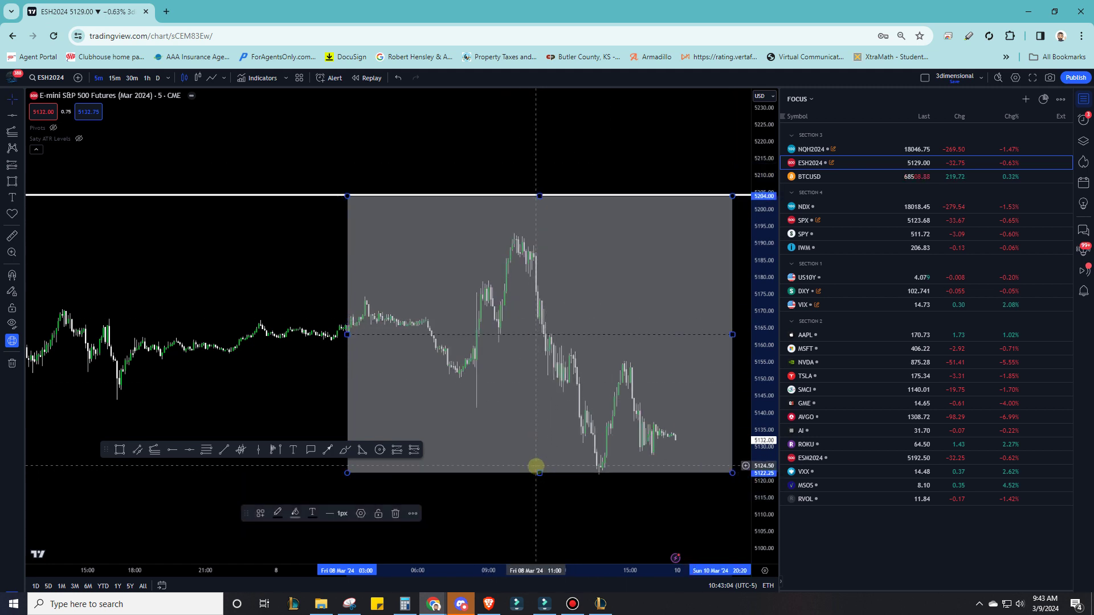
{"action": "left_click_drag", "start_coordinate": [539, 473], "coordinate": [542, 455]}
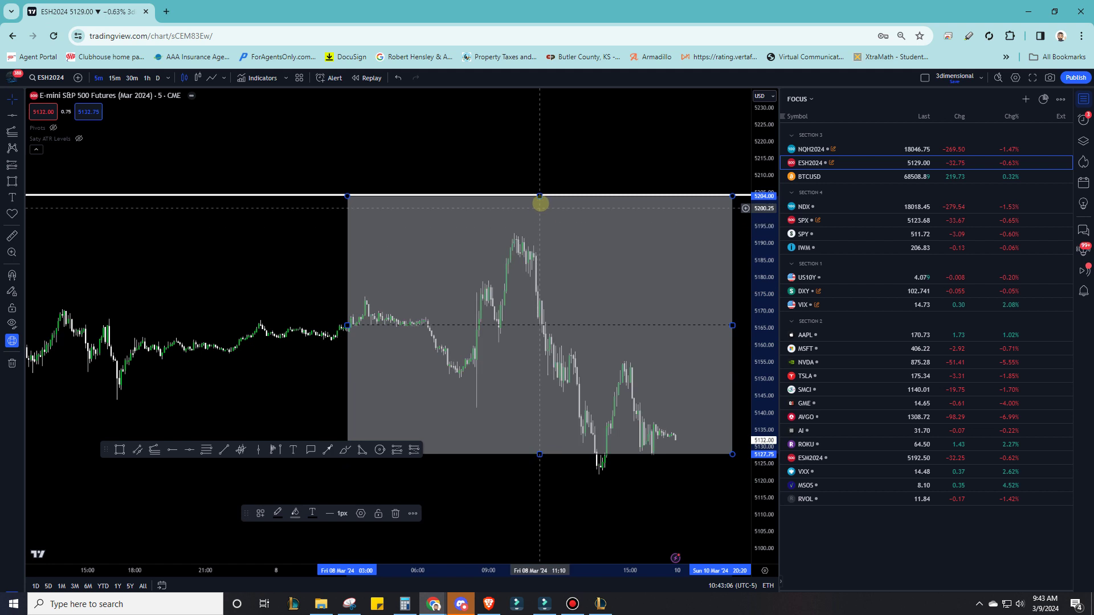
Step: Narrow the rectangle from its upper and lower edges until it spans about 5,193.25 down to 5,141
{"action": "left_click_drag", "start_coordinate": [539, 196], "coordinate": [540, 209]}
{"action": "left_click_drag", "start_coordinate": [545, 452], "coordinate": [542, 445]}
{"action": "left_click_drag", "start_coordinate": [542, 211], "coordinate": [541, 217]}
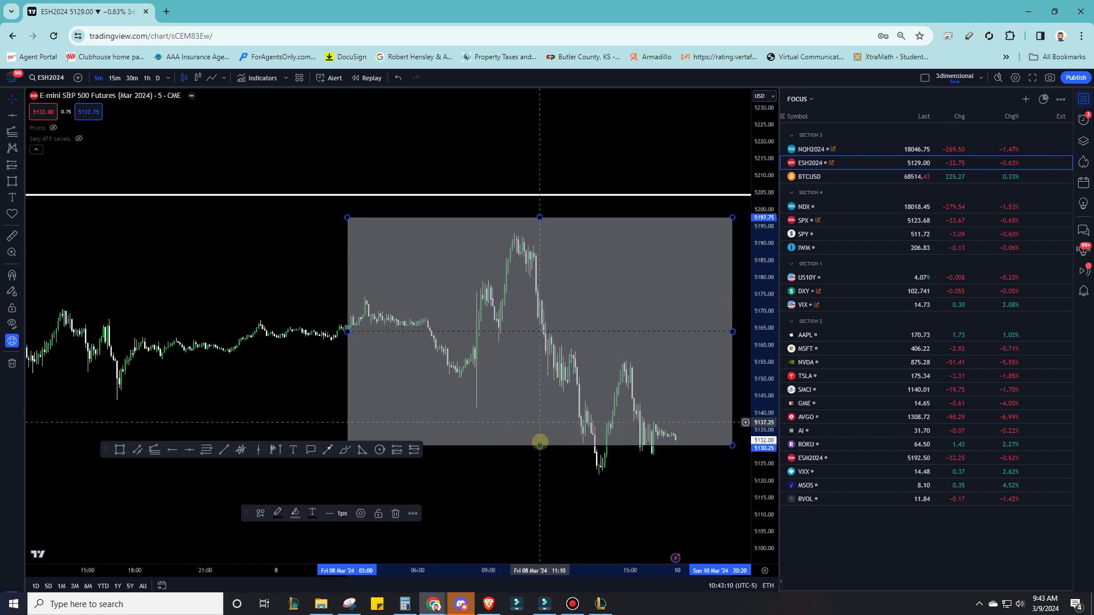
{"action": "left_click_drag", "start_coordinate": [540, 445], "coordinate": [540, 437]}
{"action": "left_click_drag", "start_coordinate": [540, 214], "coordinate": [542, 226]}
{"action": "left_click_drag", "start_coordinate": [542, 439], "coordinate": [541, 428]}
{"action": "left_click_drag", "start_coordinate": [540, 226], "coordinate": [540, 233]}
{"action": "left_click_drag", "start_coordinate": [541, 410], "coordinate": [540, 410]}
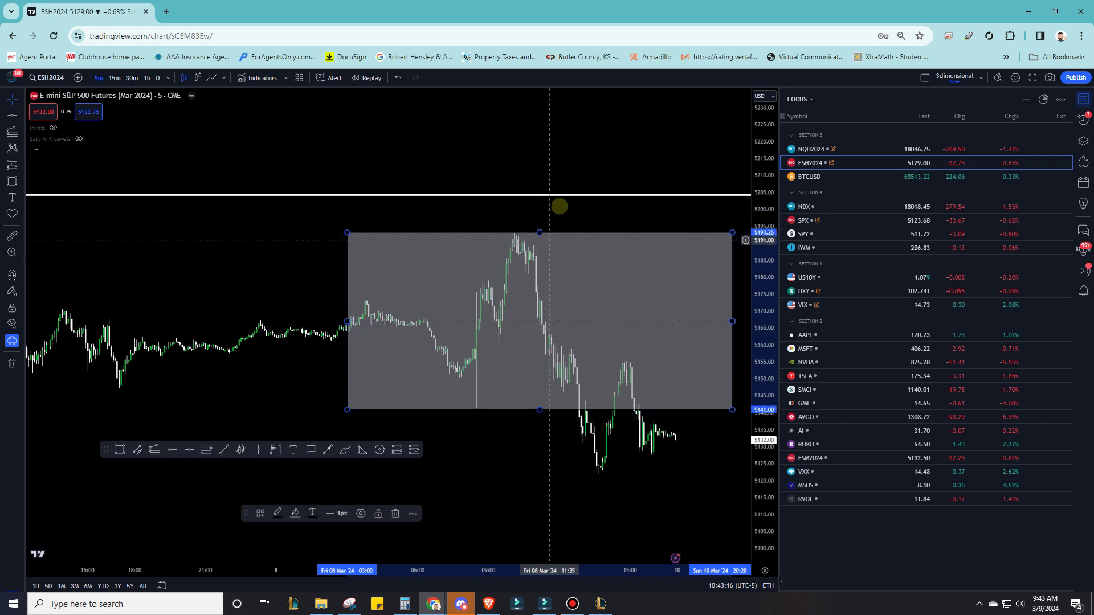
{"action": "left_click", "coordinate": [559, 206]}
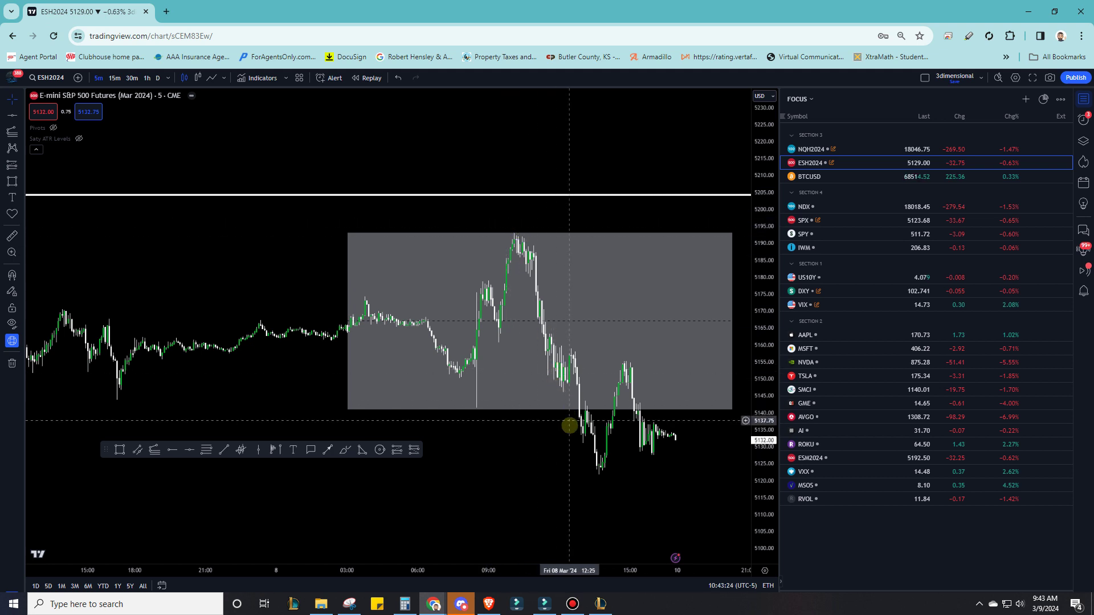
{"action": "left_click_drag", "start_coordinate": [570, 421], "coordinate": [527, 387]}
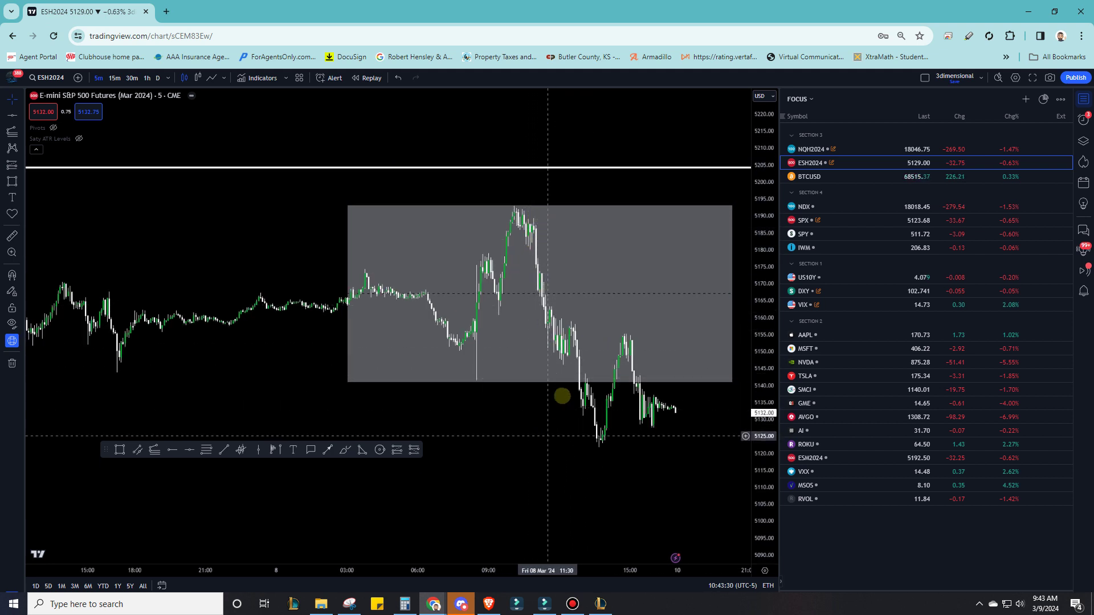
{"action": "left_click_drag", "start_coordinate": [549, 420], "coordinate": [557, 462]}
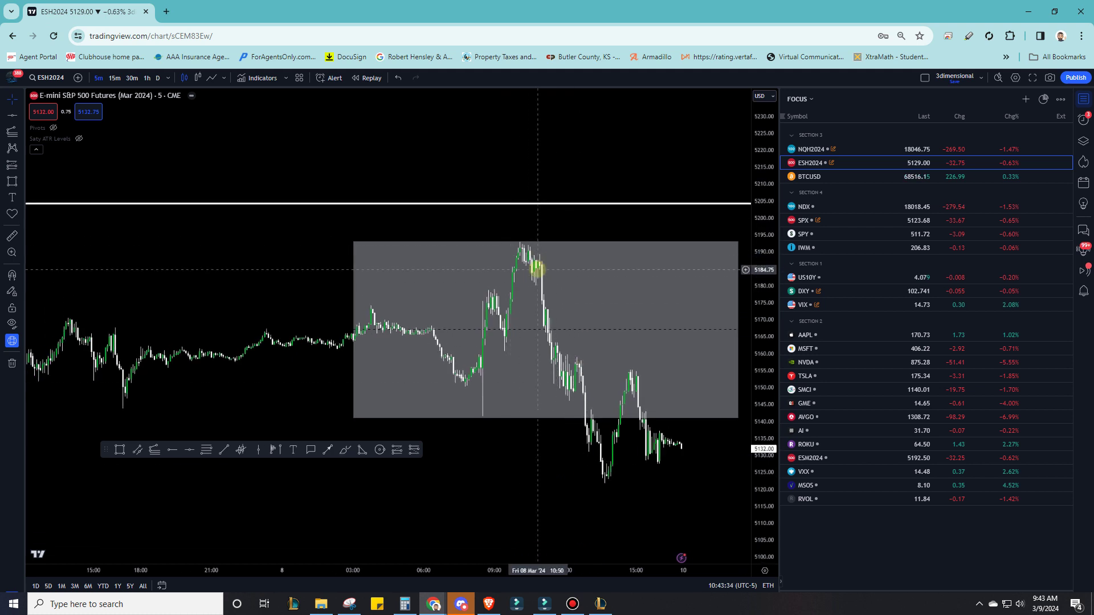
{"action": "left_click_drag", "start_coordinate": [589, 488], "coordinate": [566, 455]}
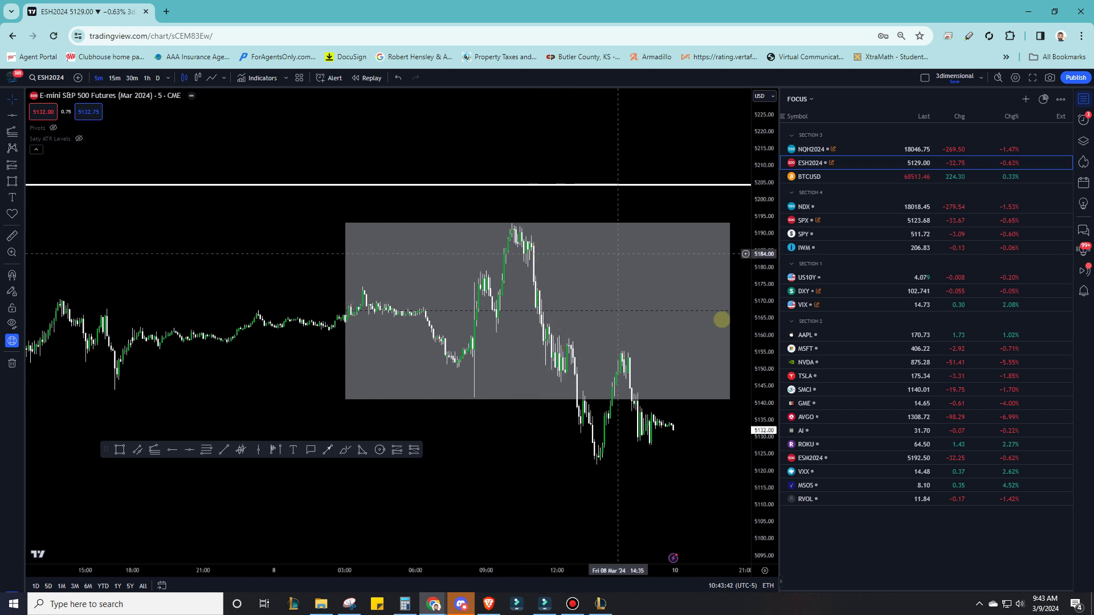
Step: View the SMCI and NVDA charts from the watchlist
{"action": "left_click", "coordinate": [860, 387]}
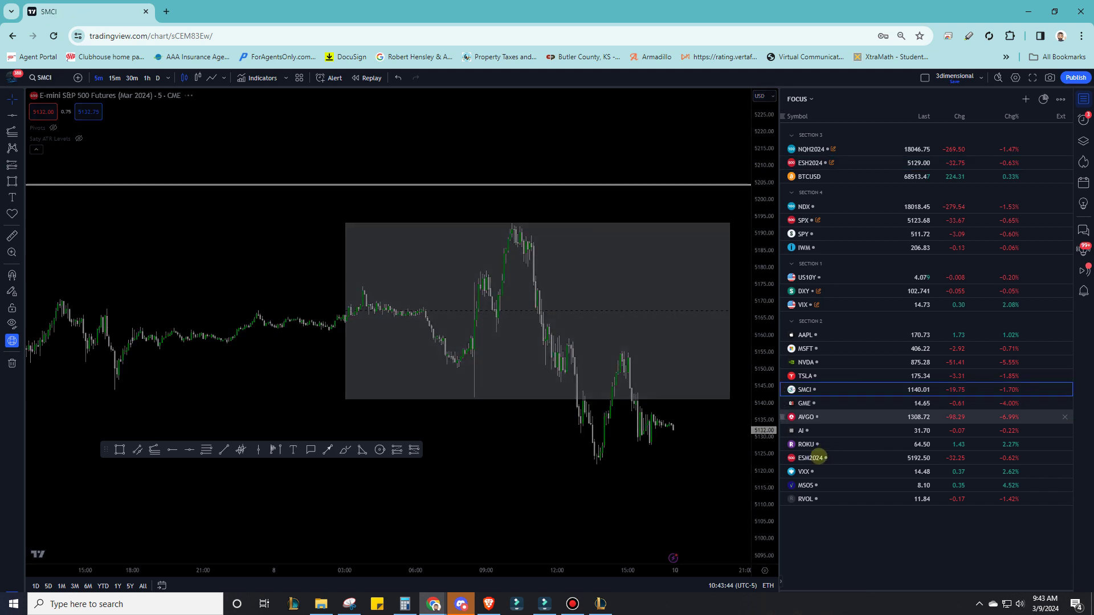
{"action": "left_click_drag", "start_coordinate": [750, 342], "coordinate": [674, 349]}
{"action": "left_click", "coordinate": [858, 364]}
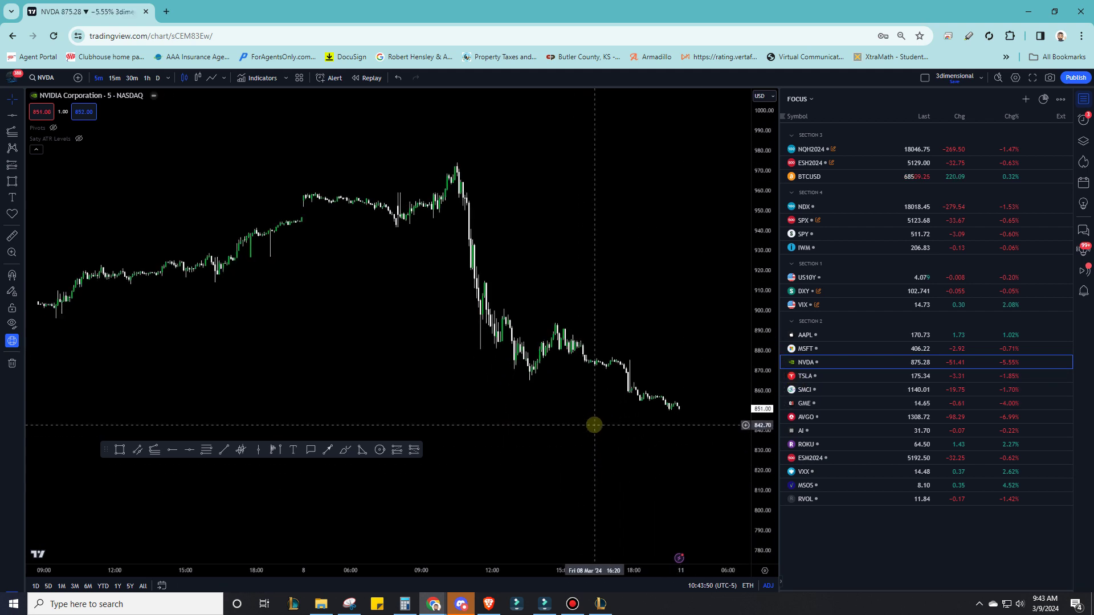
Step: Open the AAPL chart on the 1-hour interval and remove its existing drawings
{"action": "left_click", "coordinate": [791, 337]}
{"action": "scroll", "coordinate": [667, 484], "scroll_direction": "down", "scroll_amount": 5}
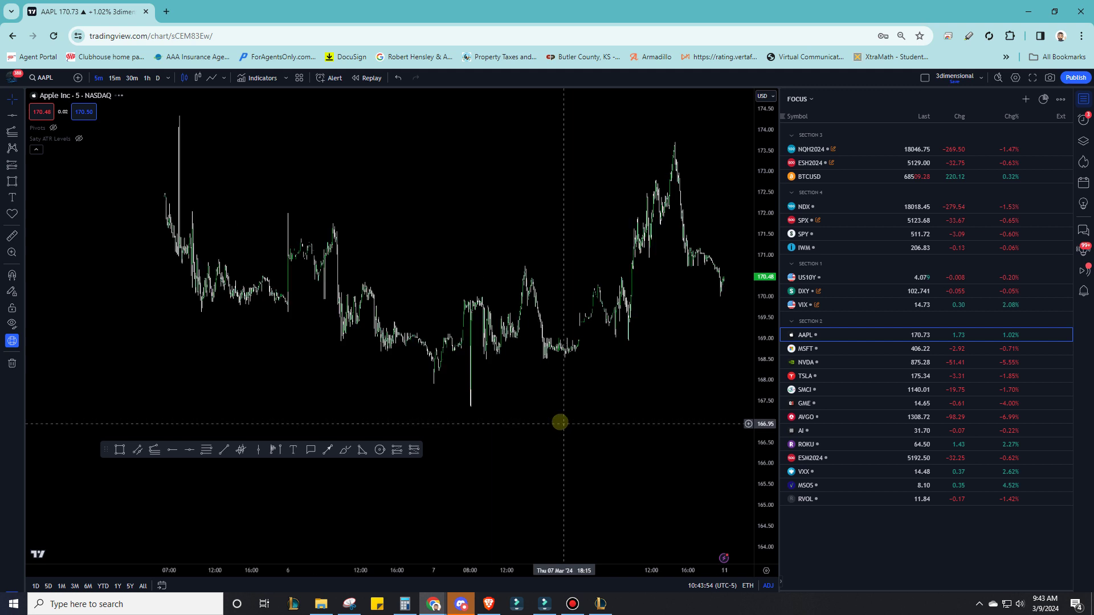
{"action": "left_click", "coordinate": [148, 77]}
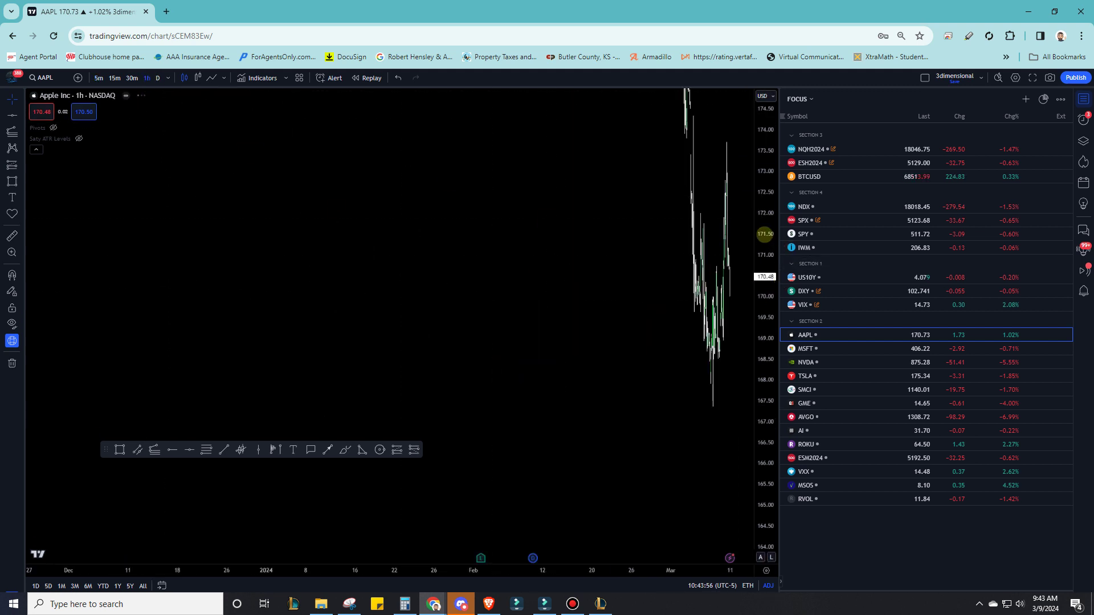
{"action": "left_click_drag", "start_coordinate": [752, 421], "coordinate": [627, 398]}
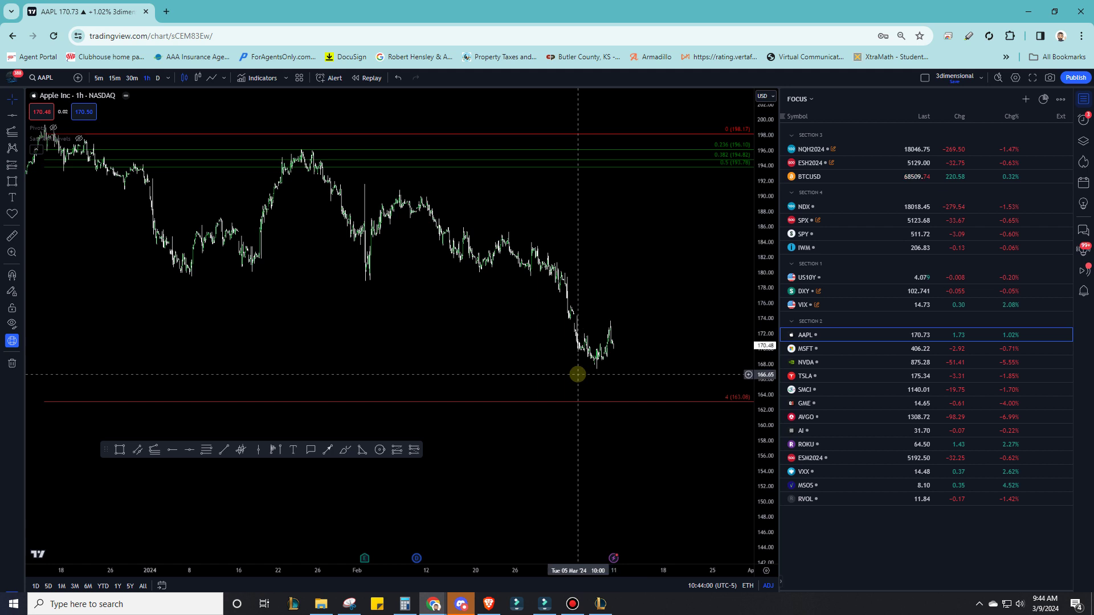
{"action": "left_click", "coordinate": [11, 363]}
{"action": "left_click", "coordinate": [56, 361]}
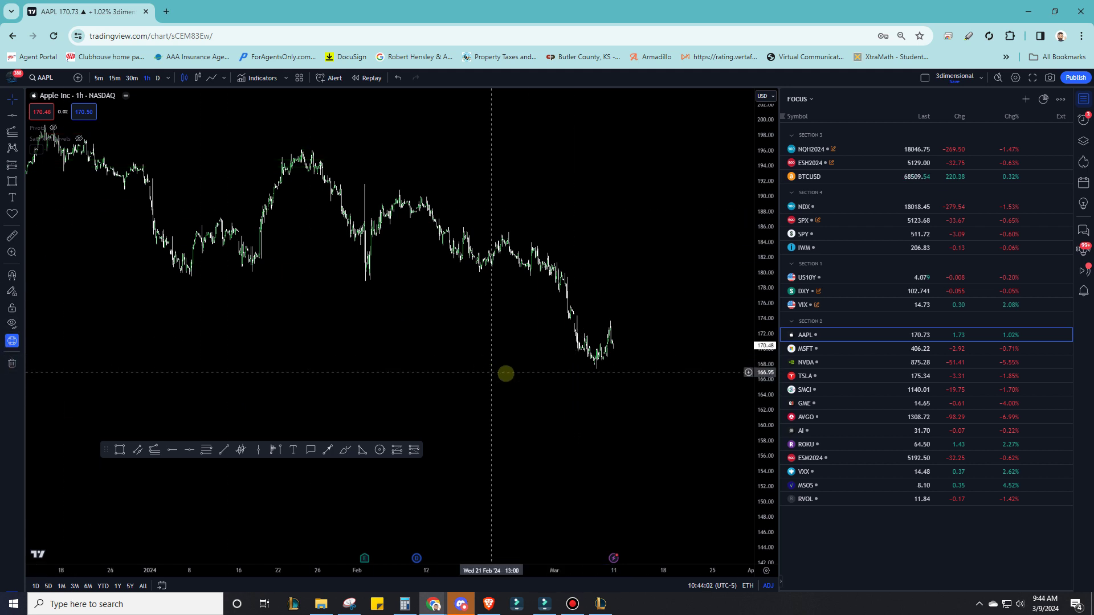
Step: Draw two red horizontal lines below the recent AAPL price action, at about 165.12 and 167.50
{"action": "scroll", "coordinate": [513, 388], "scroll_direction": "up", "scroll_amount": 3}
{"action": "left_click_drag", "start_coordinate": [554, 434], "coordinate": [521, 334]}
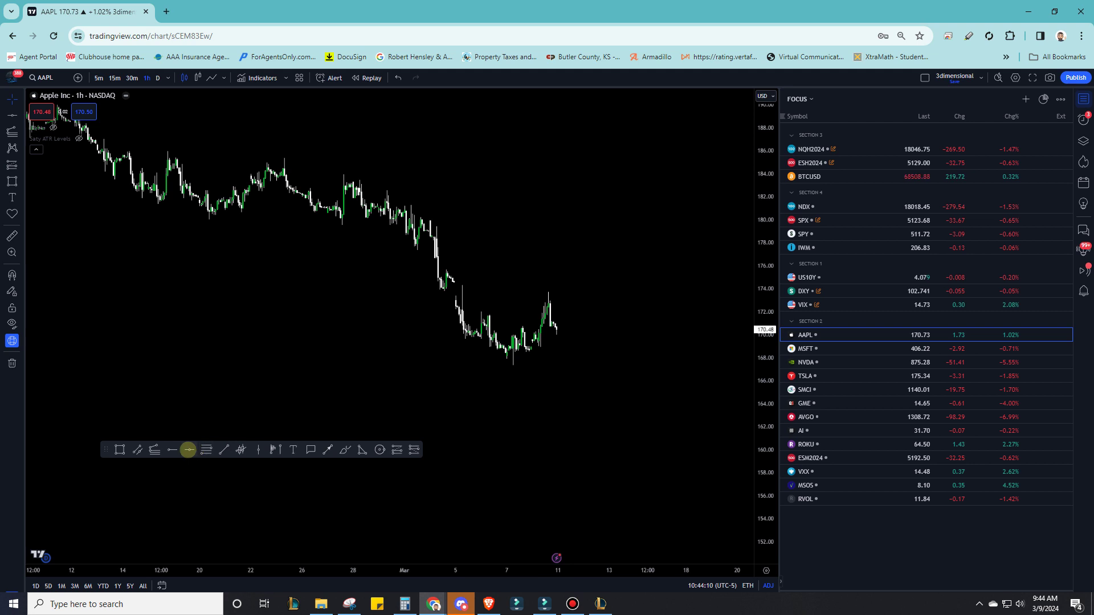
{"action": "left_click", "coordinate": [189, 449]}
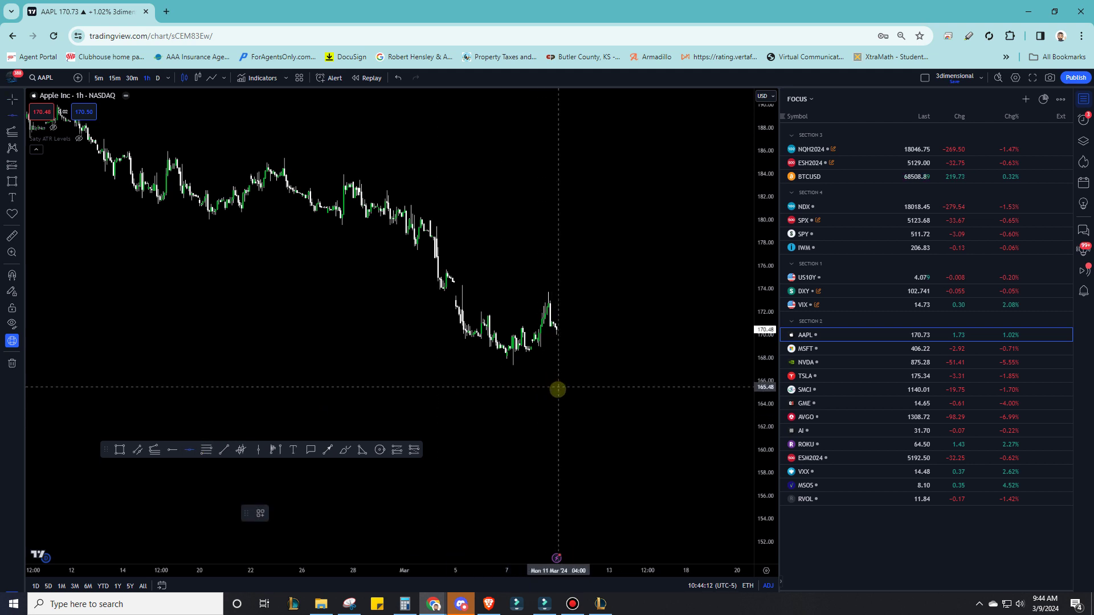
{"action": "left_click", "coordinate": [560, 391]}
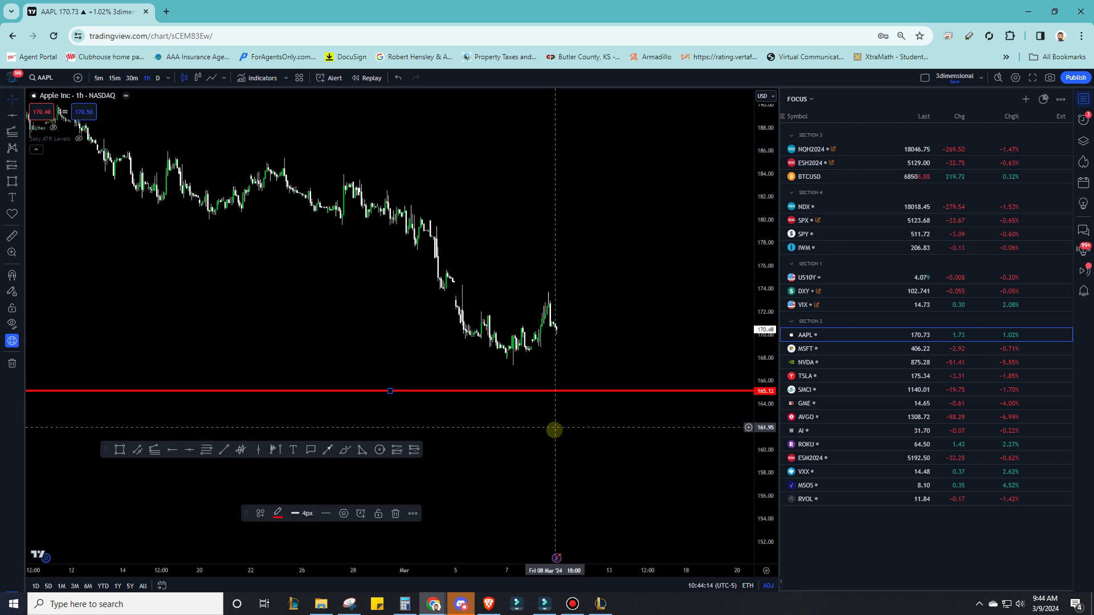
{"action": "left_click", "coordinate": [189, 450]}
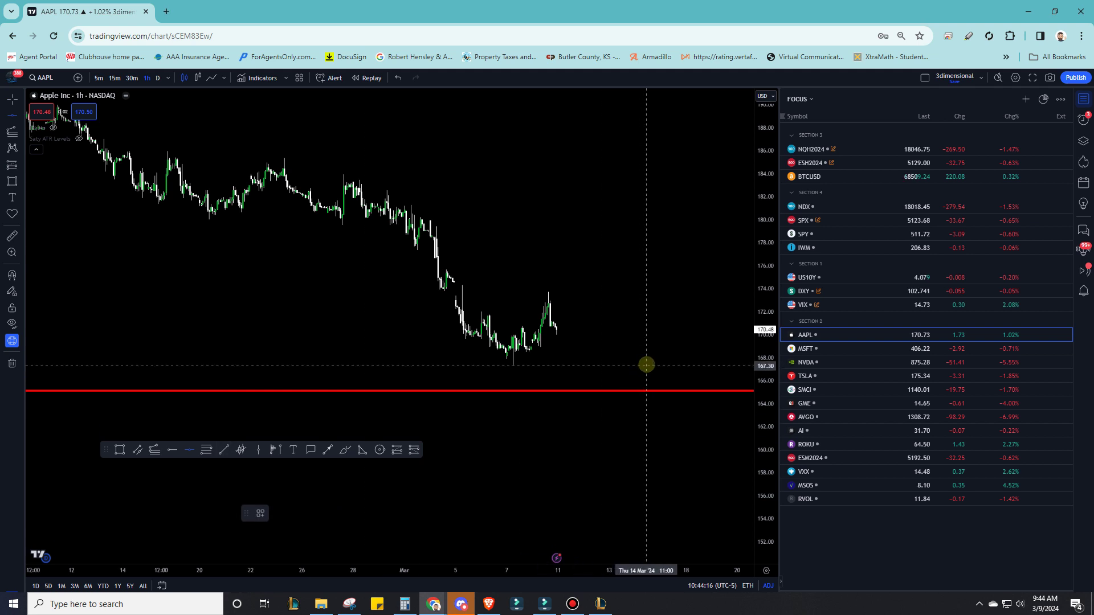
{"action": "left_click", "coordinate": [647, 364]}
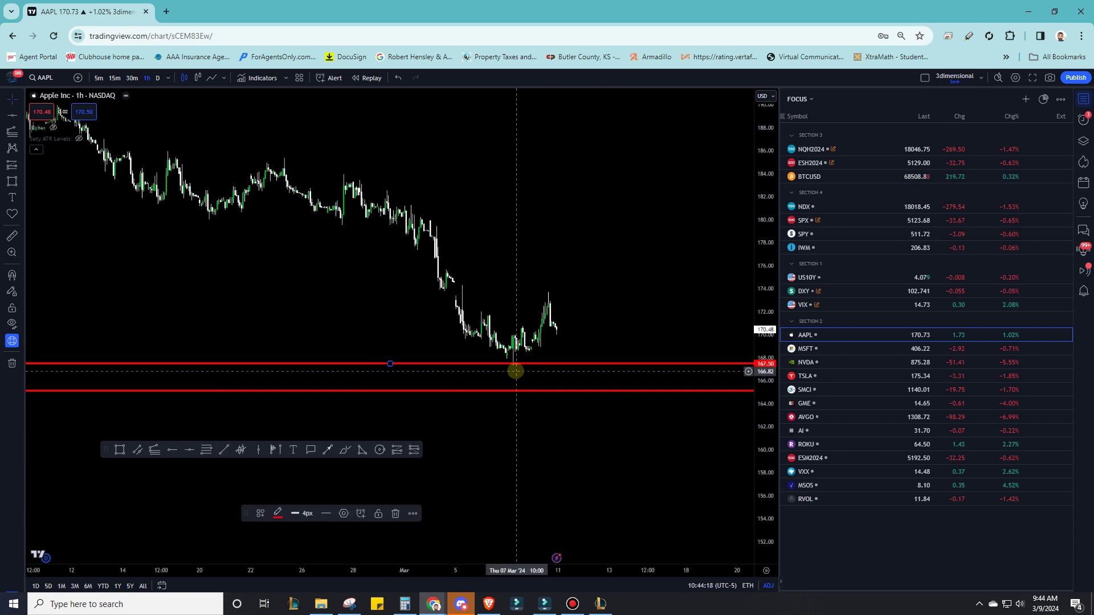
{"action": "left_click", "coordinate": [564, 445]}
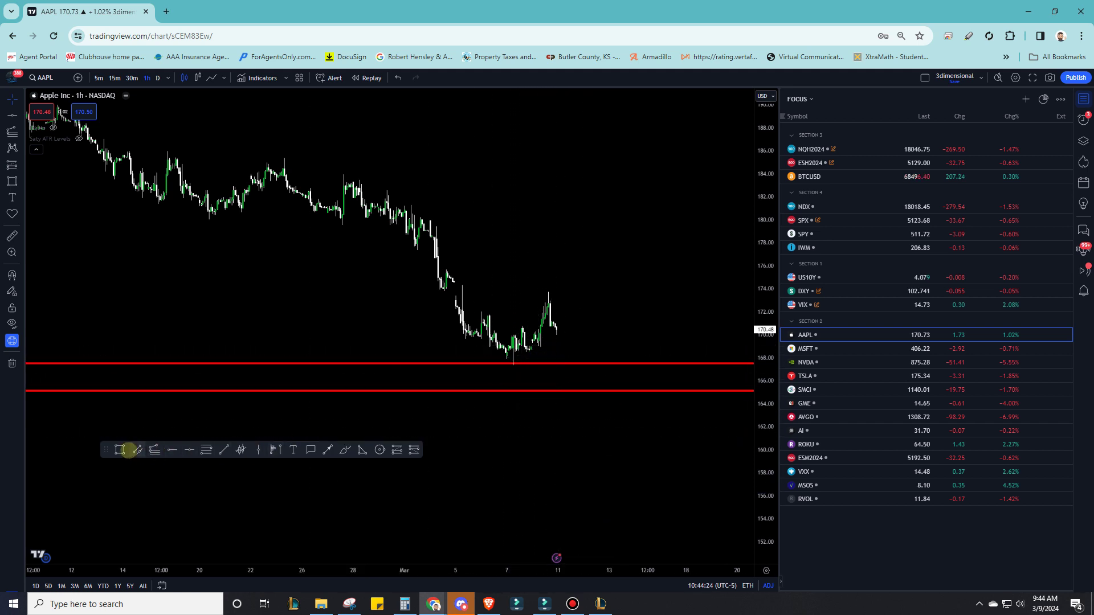
Step: Draw a rectangle over the AAPL price action from March 5 to March 12, spanning about 175.34 down to 167.70
{"action": "left_click", "coordinate": [120, 450]}
{"action": "left_click", "coordinate": [463, 362]}
{"action": "left_click", "coordinate": [604, 273]}
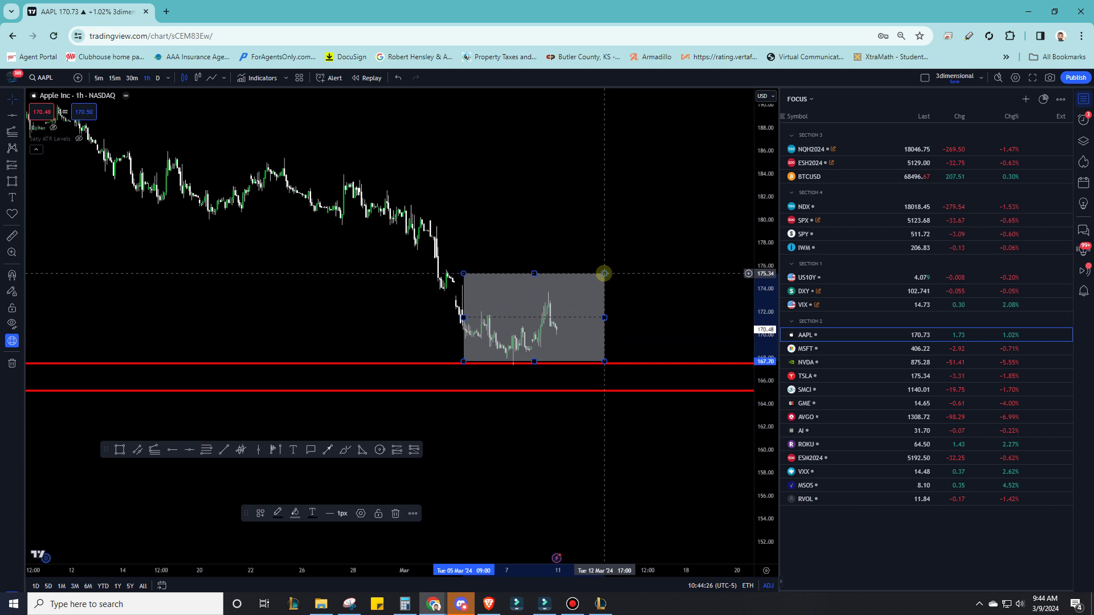
Step: Stretch the rectangle's lower edge to about 164.65, and tighten both edges until it spans about 172.4 down to 168.01
{"action": "left_click_drag", "start_coordinate": [534, 362], "coordinate": [543, 396]}
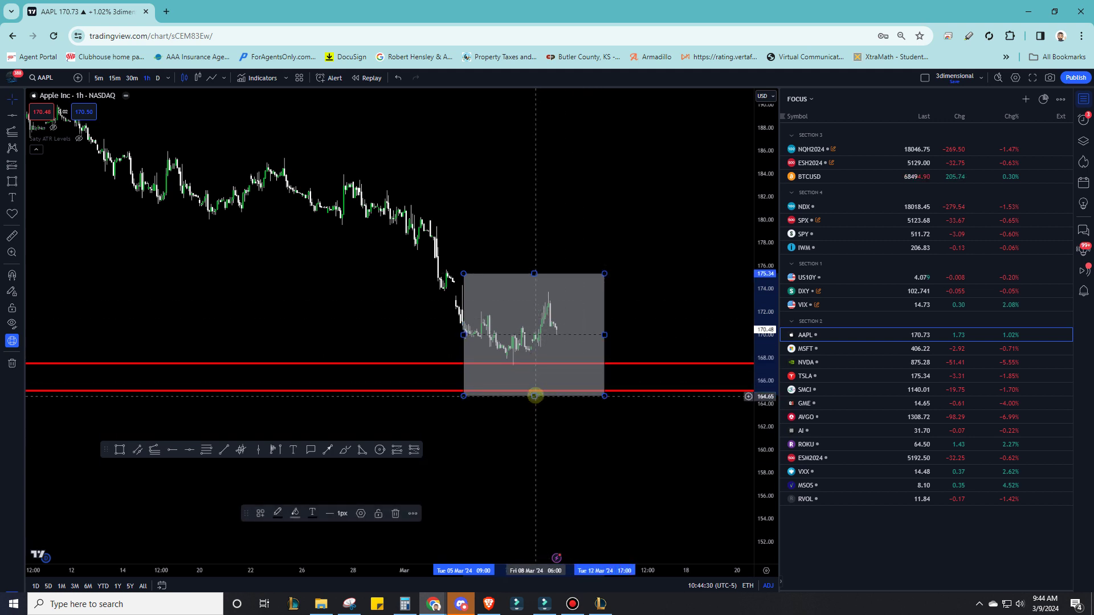
{"action": "left_click_drag", "start_coordinate": [535, 396], "coordinate": [536, 371]}
{"action": "left_click_drag", "start_coordinate": [535, 274], "coordinate": [537, 293]}
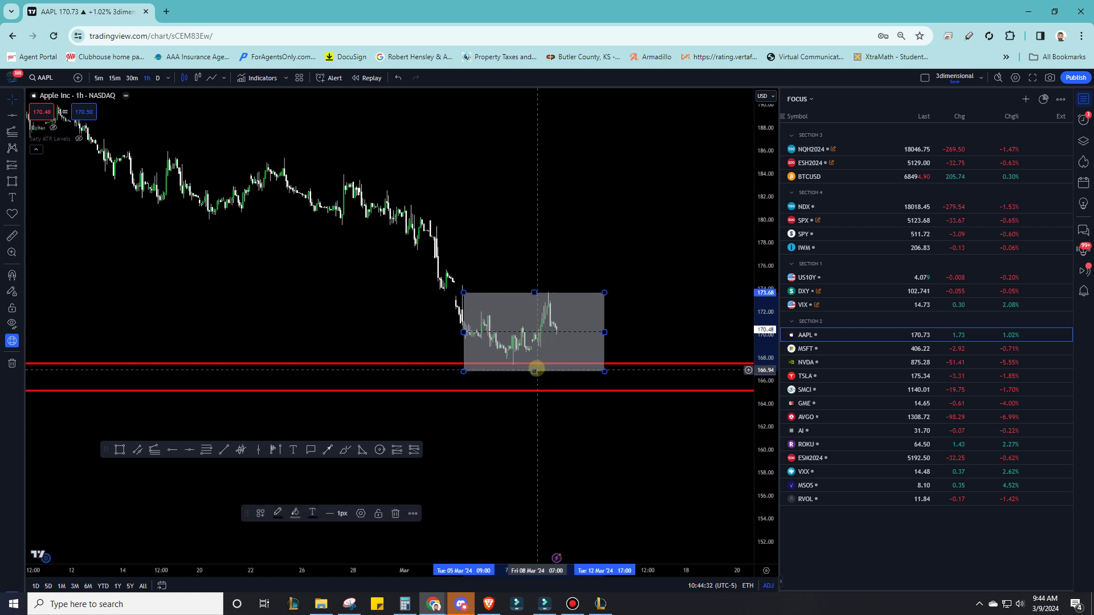
{"action": "left_click_drag", "start_coordinate": [538, 364], "coordinate": [536, 363]}
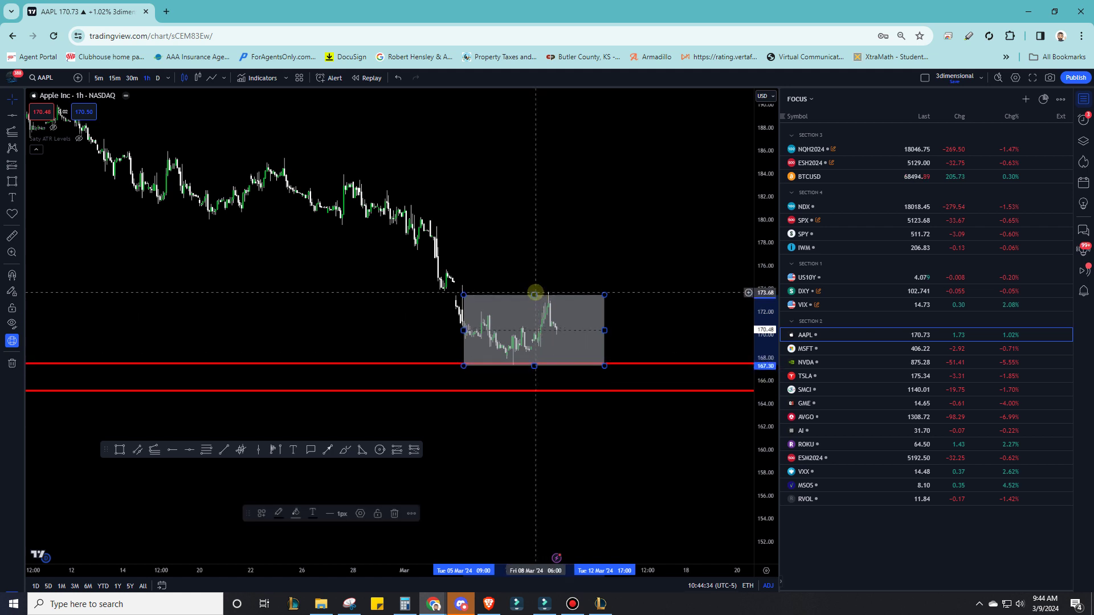
{"action": "left_click_drag", "start_coordinate": [538, 293], "coordinate": [536, 307]}
{"action": "left_click_drag", "start_coordinate": [535, 363], "coordinate": [535, 358]}
{"action": "left_click", "coordinate": [648, 325]}
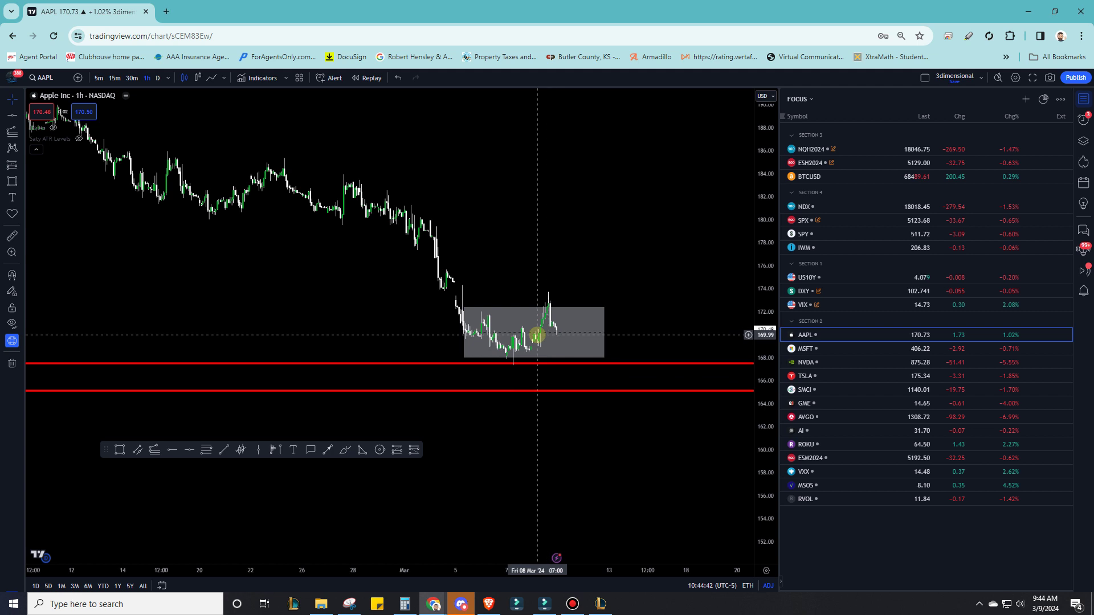
Step: Raise the rectangle's upper edge to about 175.22, and compress the rectangle to span about 172.2 down to 168.71
{"action": "left_click", "coordinate": [535, 304]}
{"action": "left_click_drag", "start_coordinate": [535, 304], "coordinate": [538, 276]}
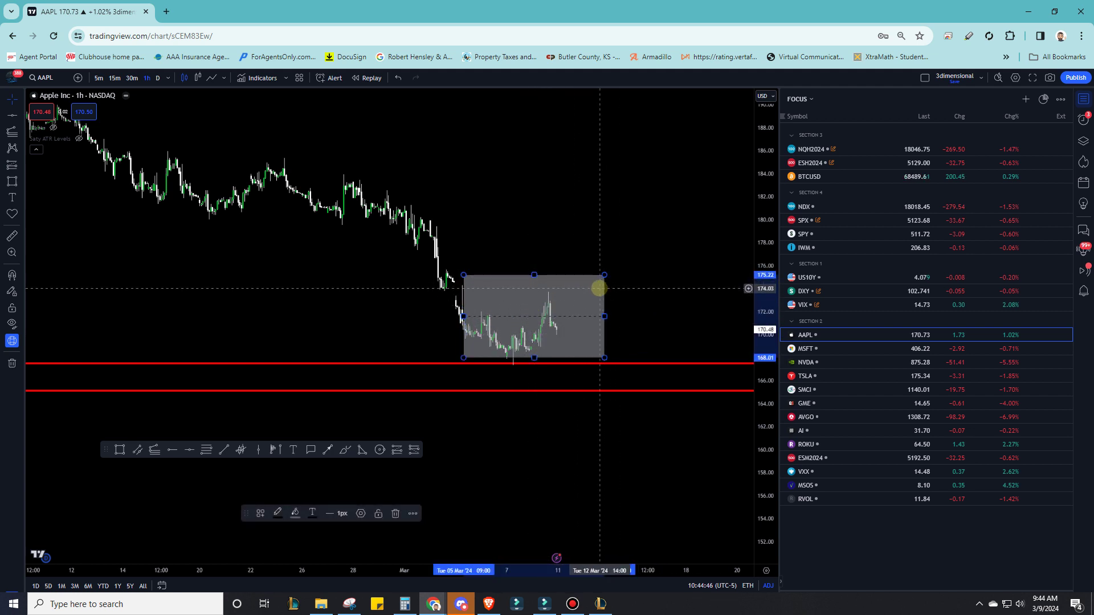
{"action": "left_click_drag", "start_coordinate": [534, 274], "coordinate": [534, 299]}
{"action": "left_click_drag", "start_coordinate": [534, 358], "coordinate": [536, 350]}
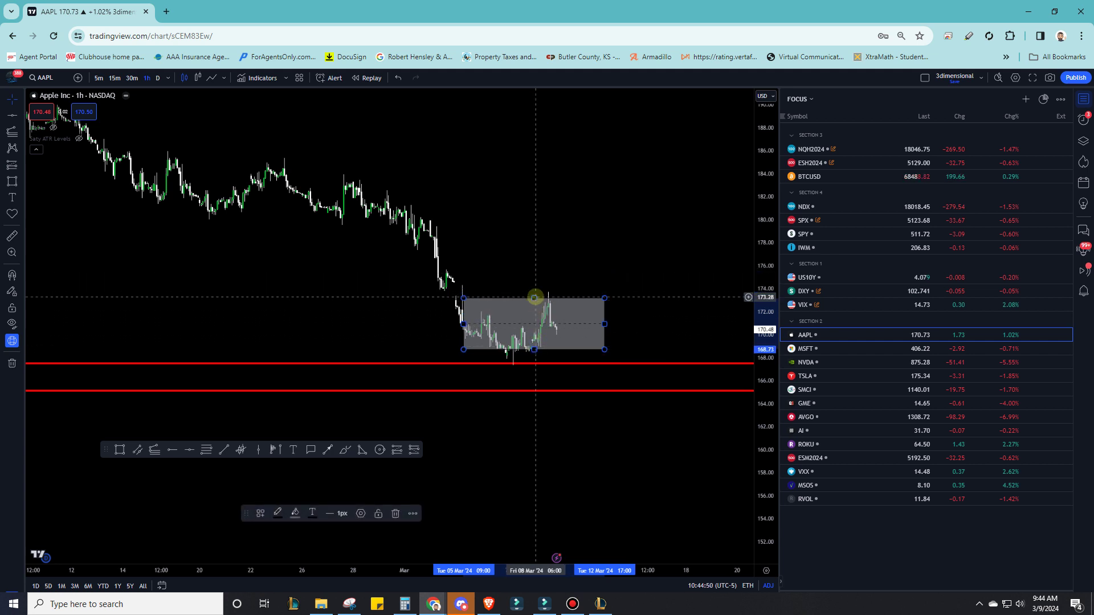
{"action": "left_click_drag", "start_coordinate": [535, 298], "coordinate": [535, 310]}
{"action": "left_click", "coordinate": [661, 364]}
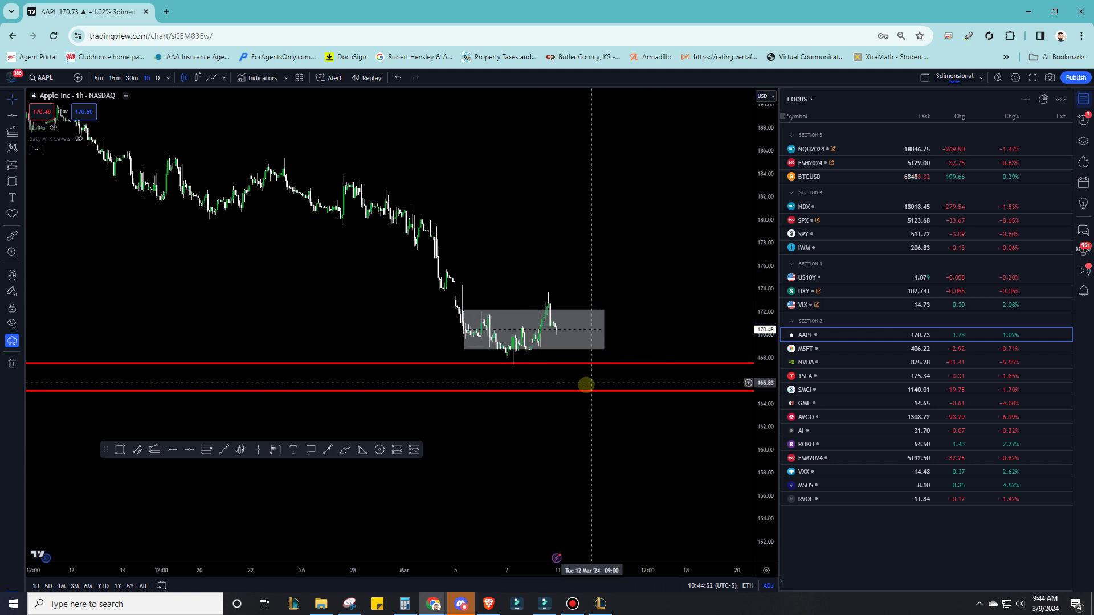
Step: Add a white vertical line to the AAPL chart and place it at March 7
{"action": "left_click", "coordinate": [245, 449]}
{"action": "left_click", "coordinate": [482, 421]}
{"action": "left_click", "coordinate": [276, 513]}
{"action": "left_click", "coordinate": [280, 454]}
{"action": "left_click_drag", "start_coordinate": [482, 436], "coordinate": [522, 436]}
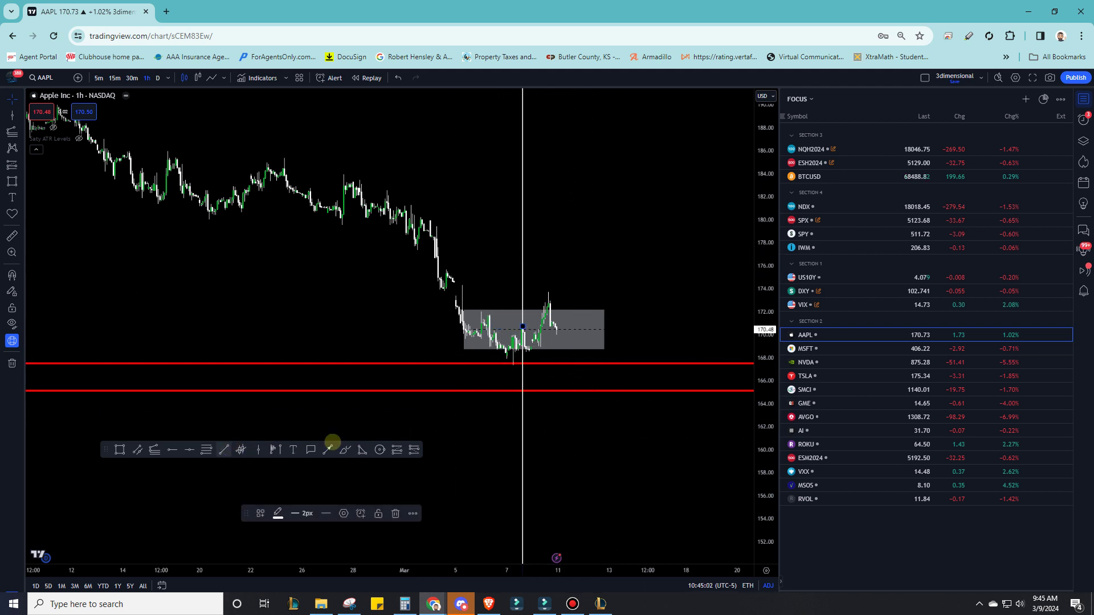
Step: Draw two red horizontal lines above the current AAPL price, at about 172.5 and 175.1
{"action": "left_click", "coordinate": [189, 450]}
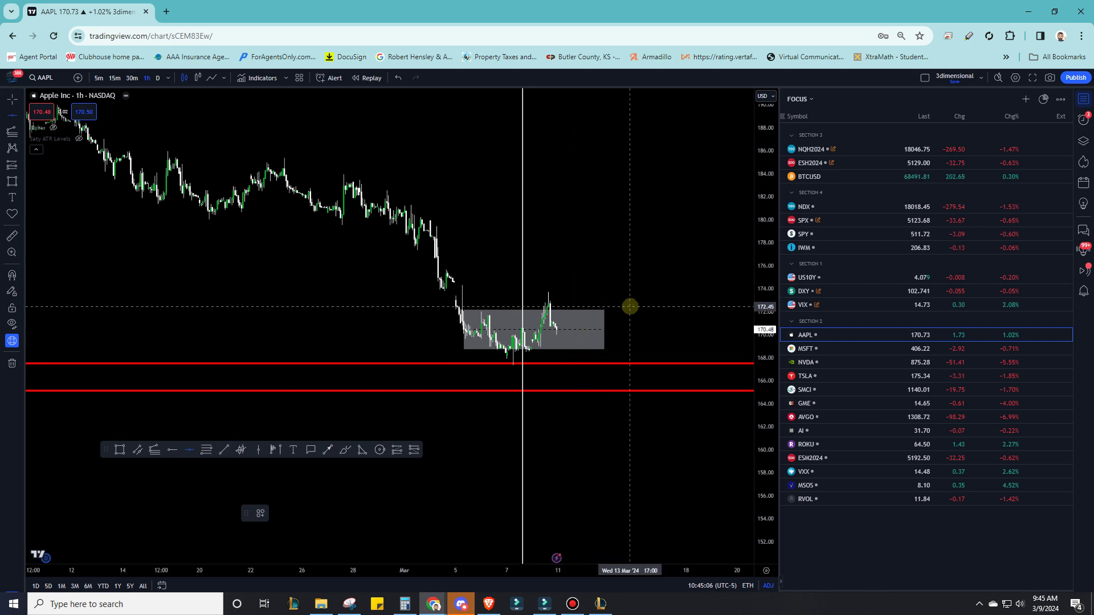
{"action": "left_click", "coordinate": [630, 306]}
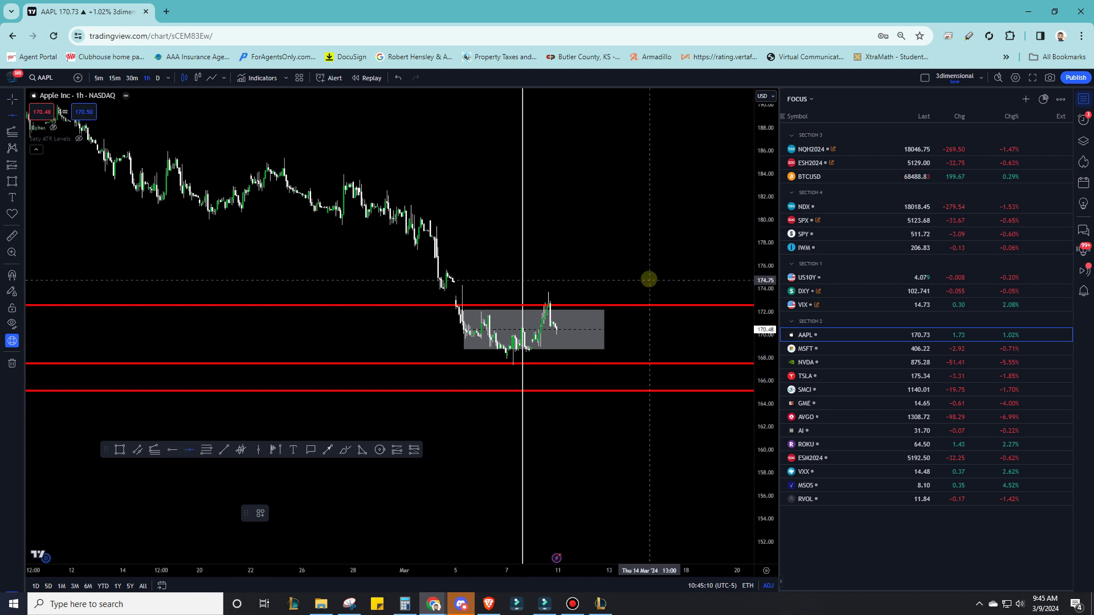
{"action": "left_click", "coordinate": [654, 276]}
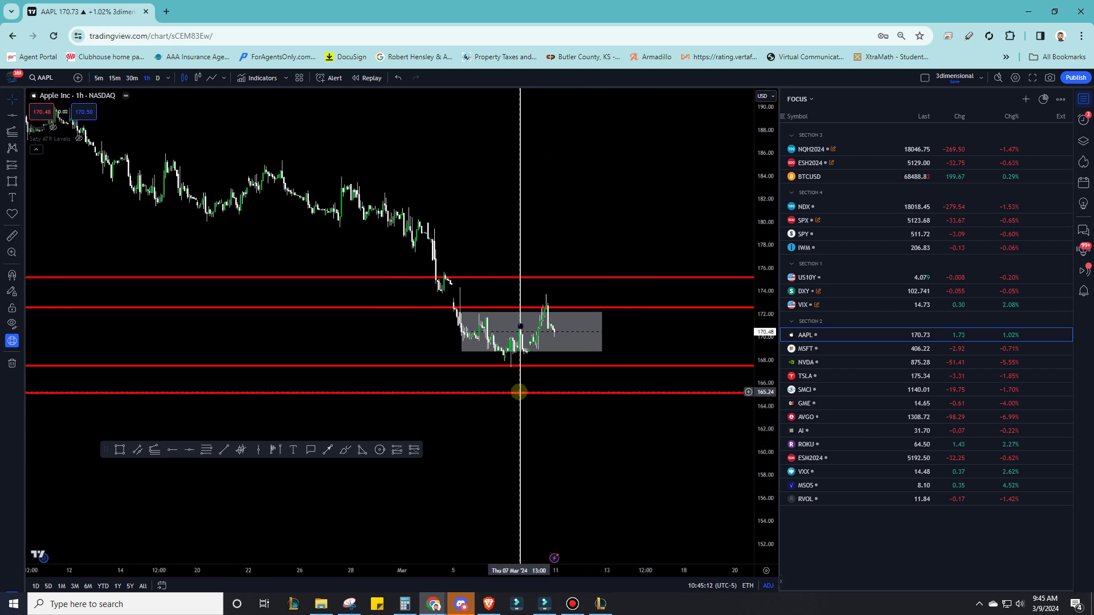
Step: Move the vertical line to March 11 and stretch the rectangle to span about 174.03 down to 164.5
{"action": "mouse_move", "coordinate": [522, 394]}
{"action": "left_mouse_down"}
{"action": "mouse_move", "coordinate": [547, 403]}
{"action": "mouse_move", "coordinate": [537, 391]}
{"action": "mouse_move", "coordinate": [525, 398]}
{"action": "left_mouse_up"}
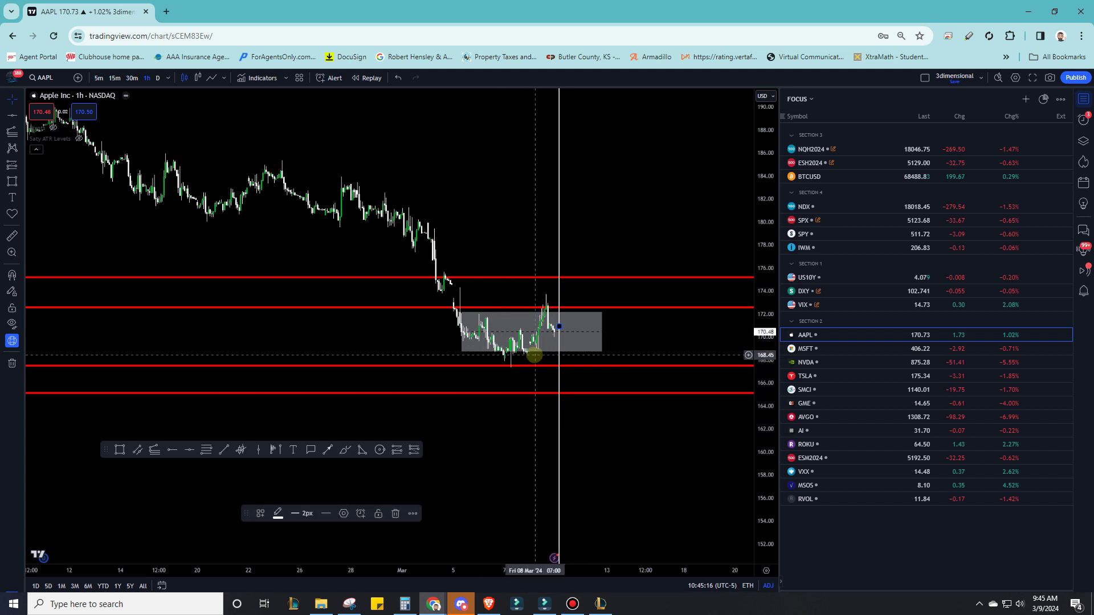
{"action": "left_click_drag", "start_coordinate": [531, 352], "coordinate": [533, 400]}
{"action": "mouse_move", "coordinate": [531, 312]}
{"action": "left_mouse_down"}
{"action": "mouse_move", "coordinate": [535, 264]}
{"action": "mouse_move", "coordinate": [533, 291]}
{"action": "left_mouse_up"}
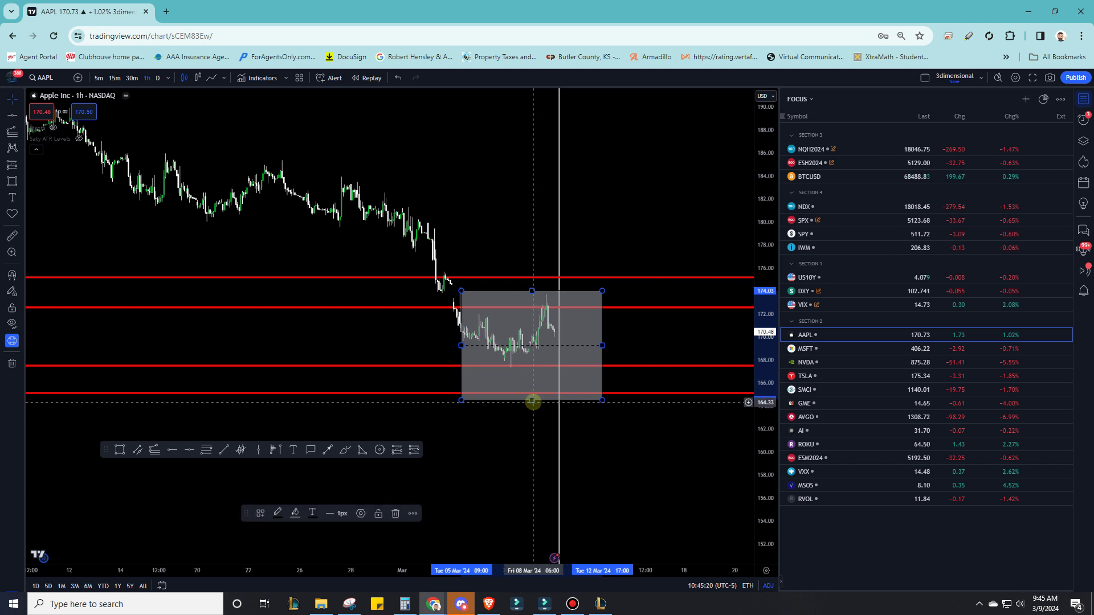
Step: Narrow the rectangle from both edges, and extend it again to span about 175.38 down to 166.03
{"action": "left_click_drag", "start_coordinate": [532, 399], "coordinate": [532, 377]}
{"action": "left_click_drag", "start_coordinate": [532, 289], "coordinate": [532, 303]}
{"action": "mouse_move", "coordinate": [532, 378]}
{"action": "left_mouse_down"}
{"action": "mouse_move", "coordinate": [531, 366]}
{"action": "mouse_move", "coordinate": [532, 383]}
{"action": "left_mouse_up"}
{"action": "left_click_drag", "start_coordinate": [532, 304], "coordinate": [532, 276]}
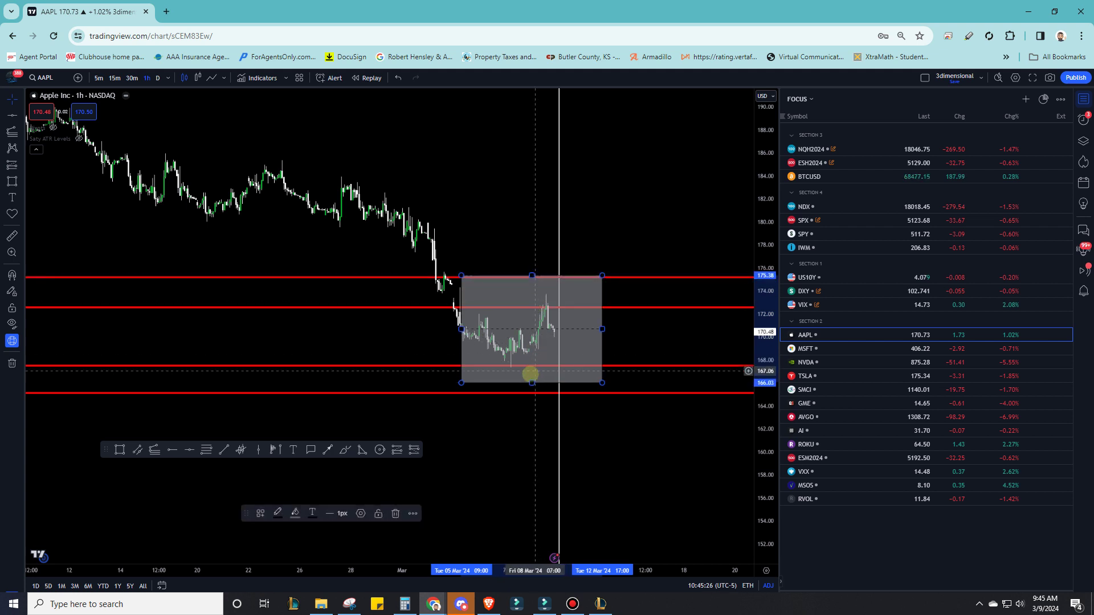
Step: Widen the rectangle beyond the outer red lines so it spans about 177.01 down to 163.50
{"action": "left_click_drag", "start_coordinate": [532, 383], "coordinate": [532, 412]}
{"action": "left_click_drag", "start_coordinate": [532, 275], "coordinate": [532, 257]}
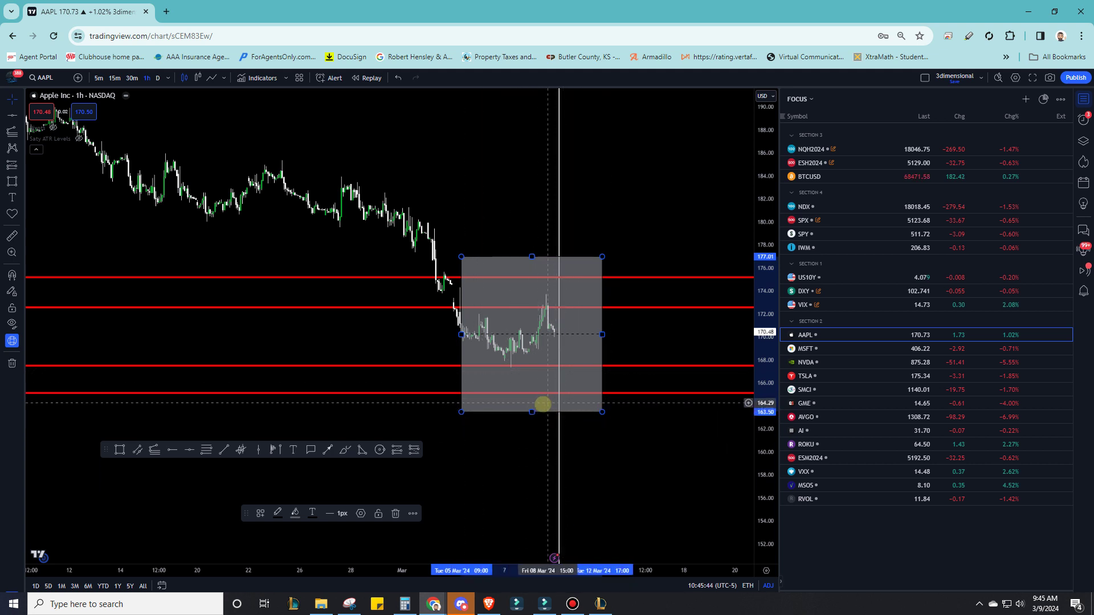
{"action": "left_click", "coordinate": [627, 475]}
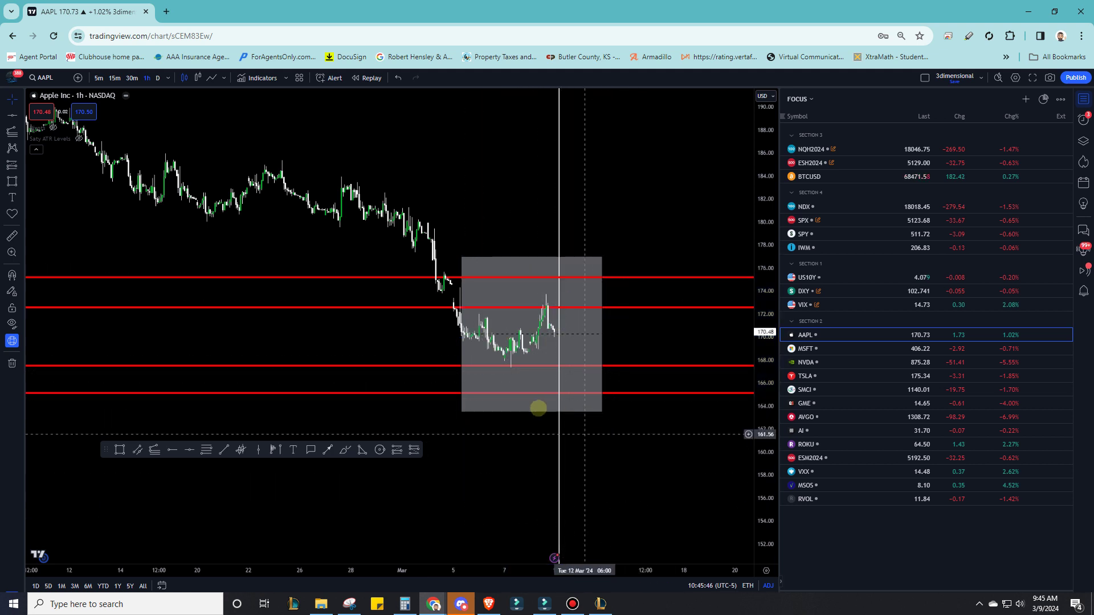
Step: Shift the vertical line slightly forward within March 11 and narrow the rectangle to span about 174.23 down to 166.67
{"action": "mouse_move", "coordinate": [557, 451]}
{"action": "left_mouse_down"}
{"action": "mouse_move", "coordinate": [465, 447]}
{"action": "mouse_move", "coordinate": [569, 452]}
{"action": "left_mouse_up"}
{"action": "left_click_drag", "start_coordinate": [532, 411], "coordinate": [530, 375]}
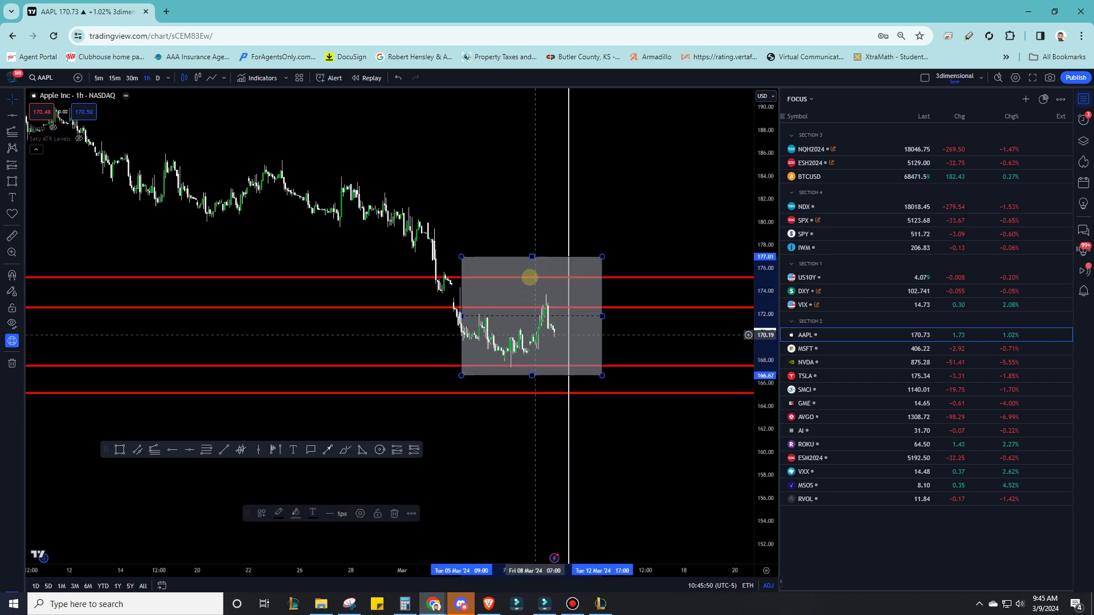
{"action": "left_click_drag", "start_coordinate": [530, 255], "coordinate": [531, 288]}
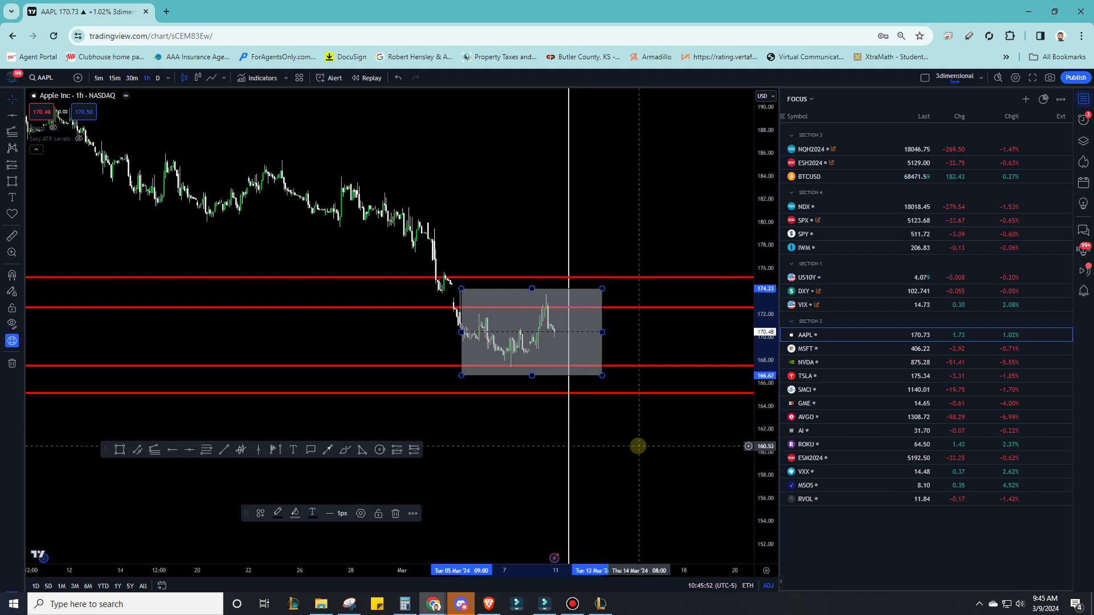
{"action": "left_click", "coordinate": [637, 446]}
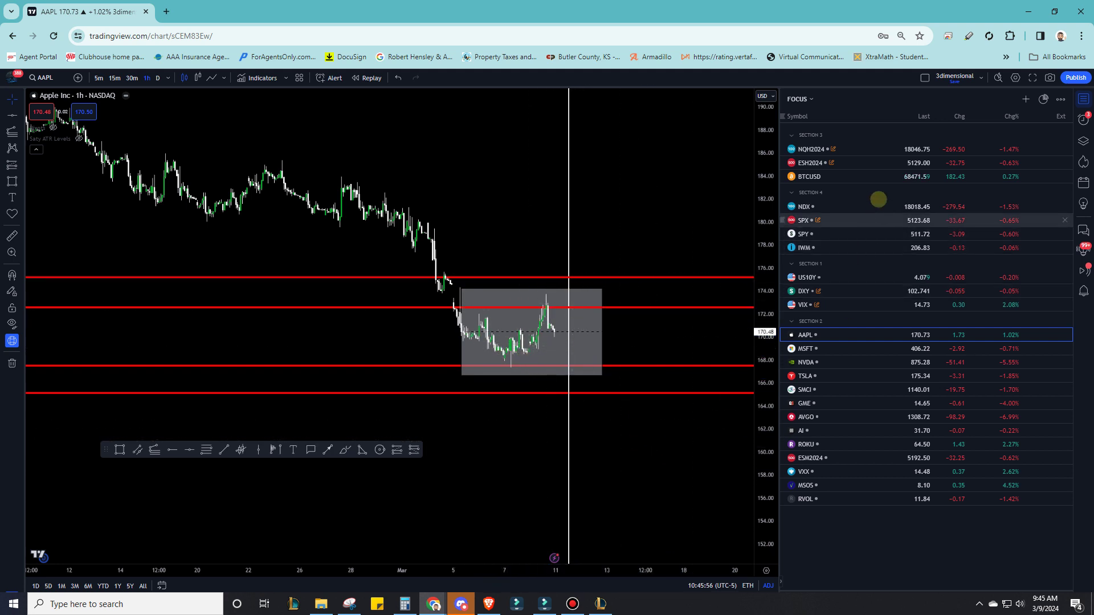
Step: Return to the ESH2024 chart from the watchlist and bring the March 8 price action into view
{"action": "left_click", "coordinate": [879, 162]}
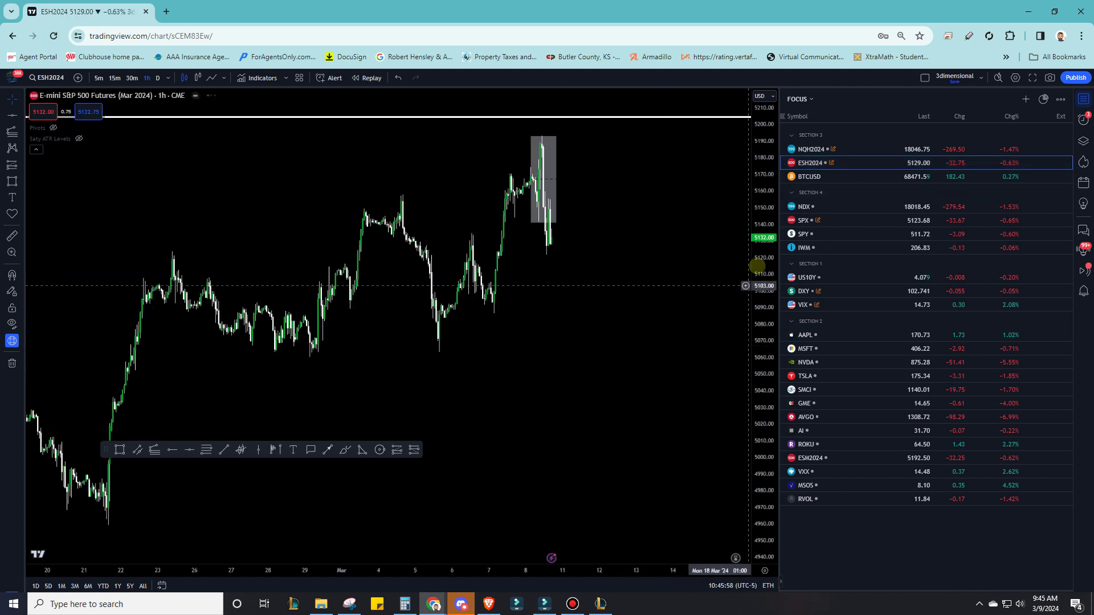
{"action": "left_click_drag", "start_coordinate": [508, 347], "coordinate": [561, 410]}
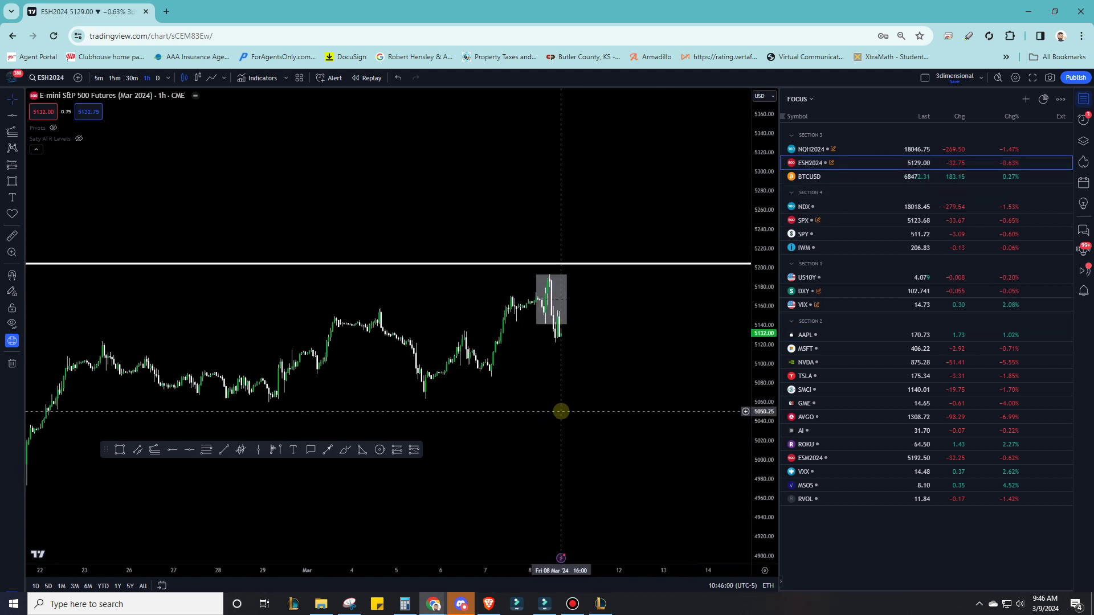